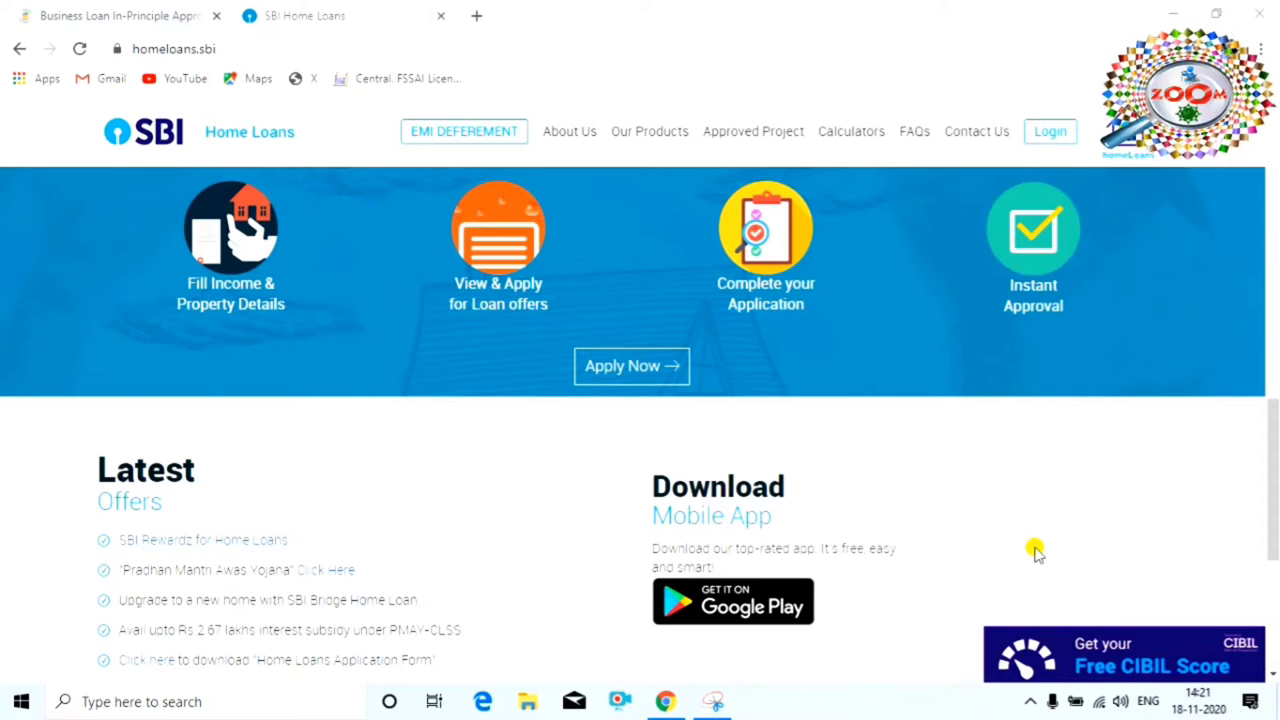
Step: Glance at the PSB business loan tab, then scroll through the SBI Home Loans page
left_click(128, 14)
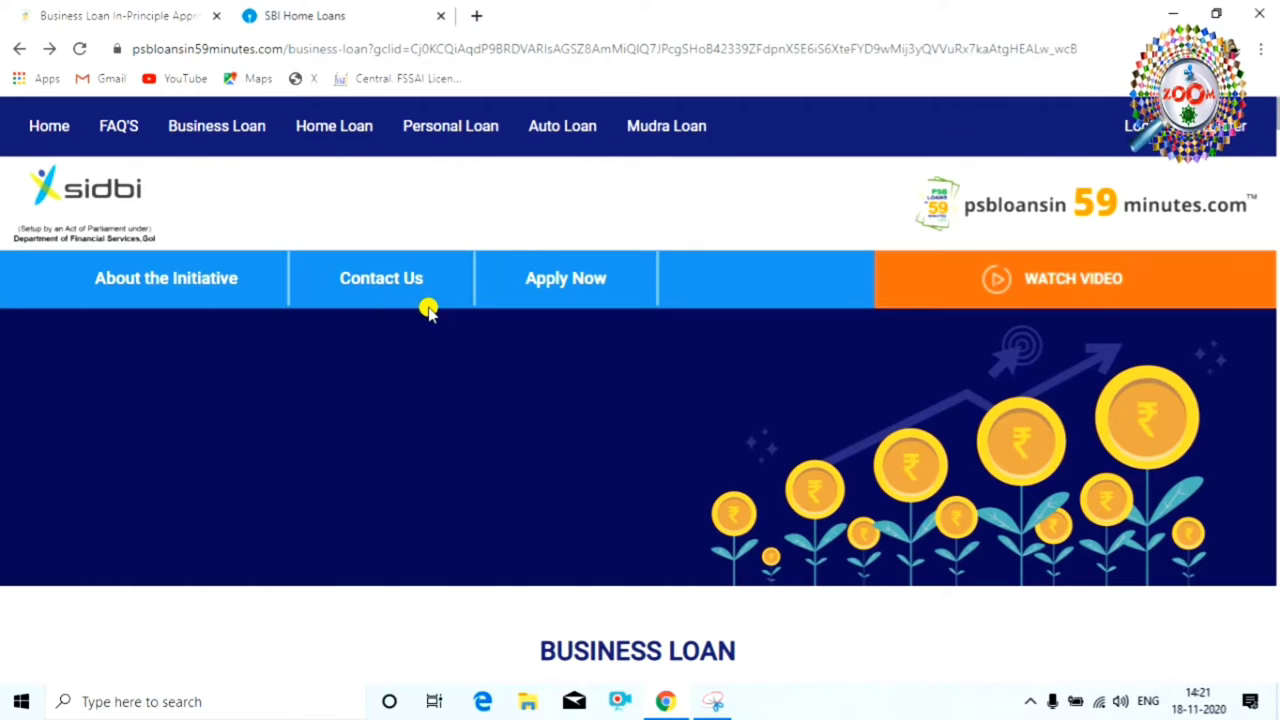
left_click(354, 10)
scroll(465, 263, "down", 2)
scroll(470, 265, "down", 2)
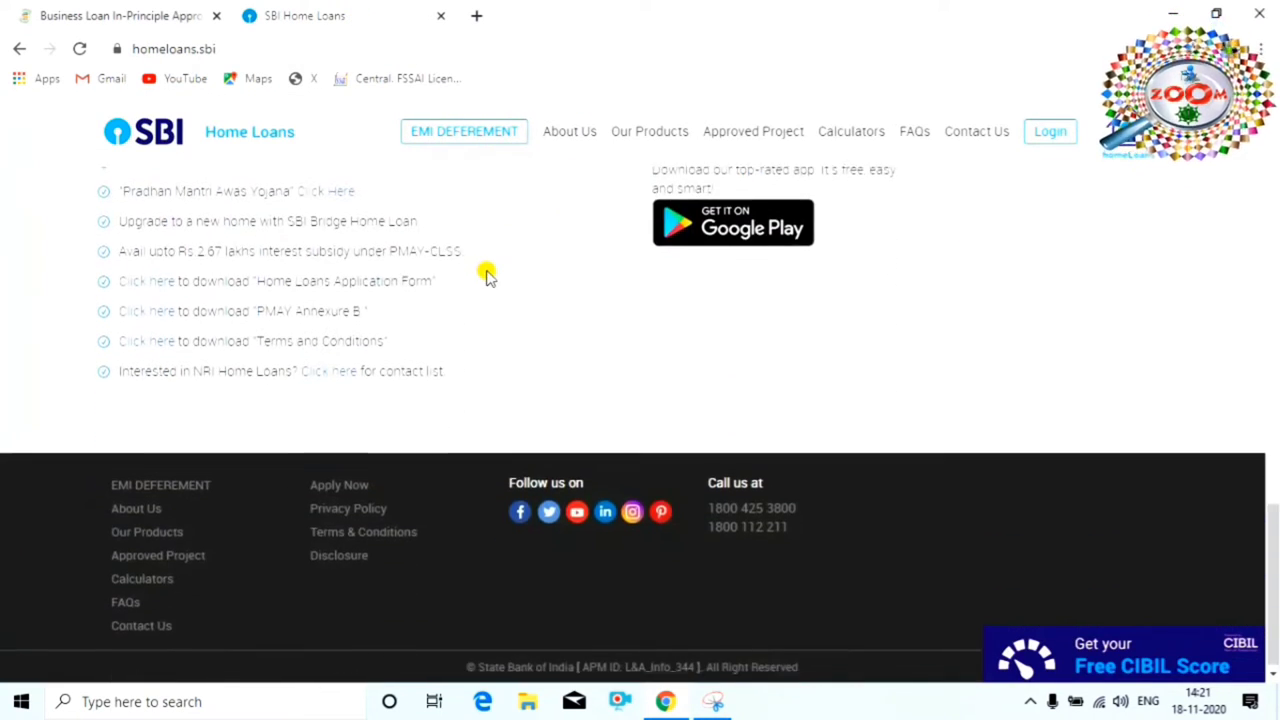
scroll(490, 276, "up", 3)
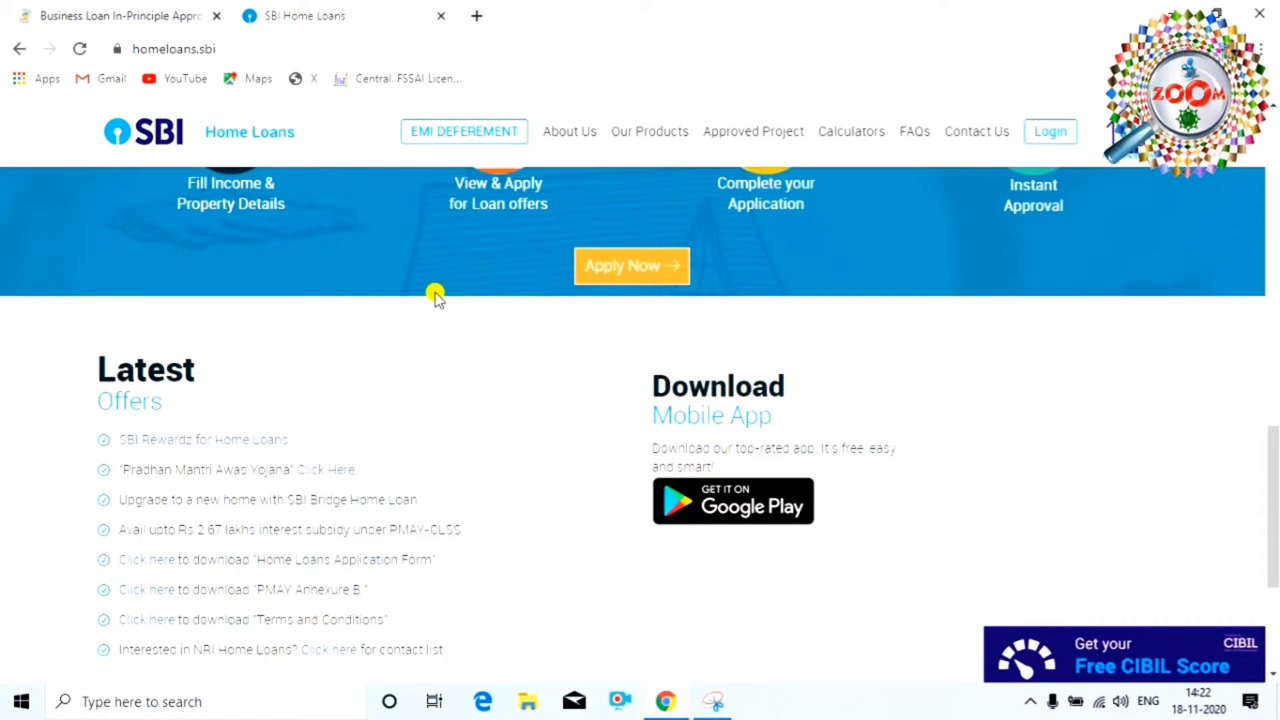
scroll(420, 309, "up", 3)
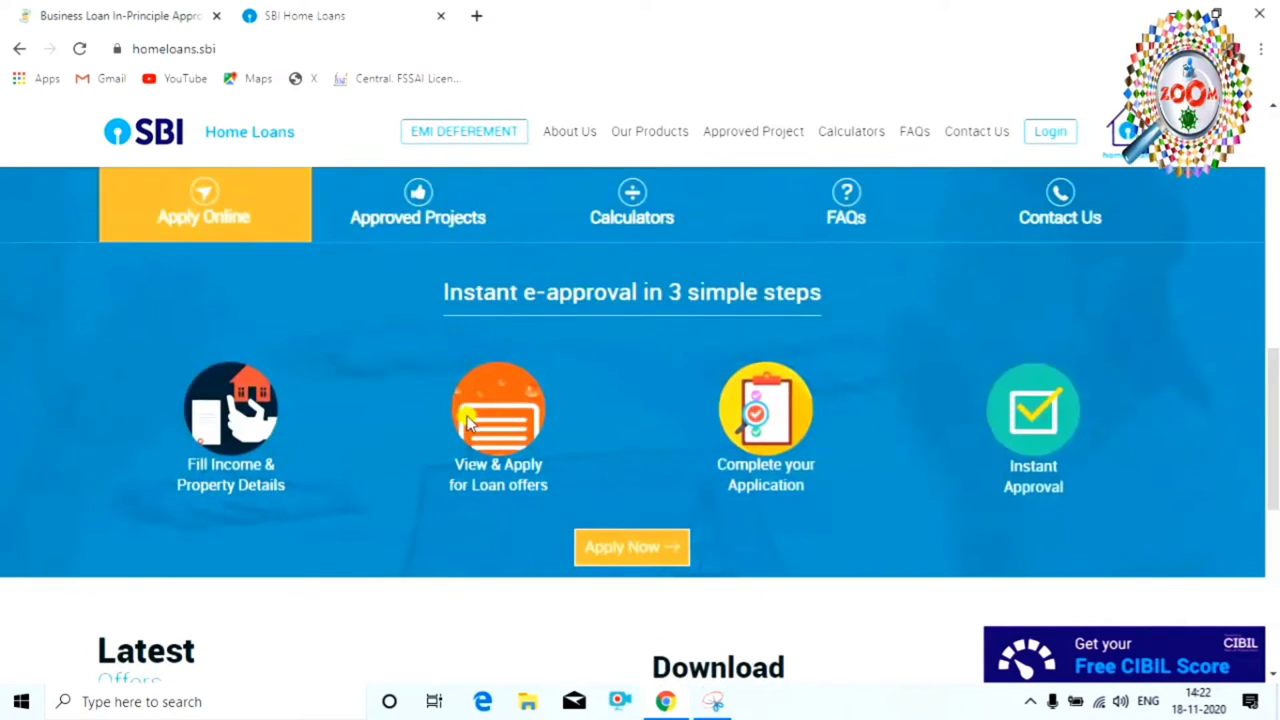
scroll(470, 420, "down", 3)
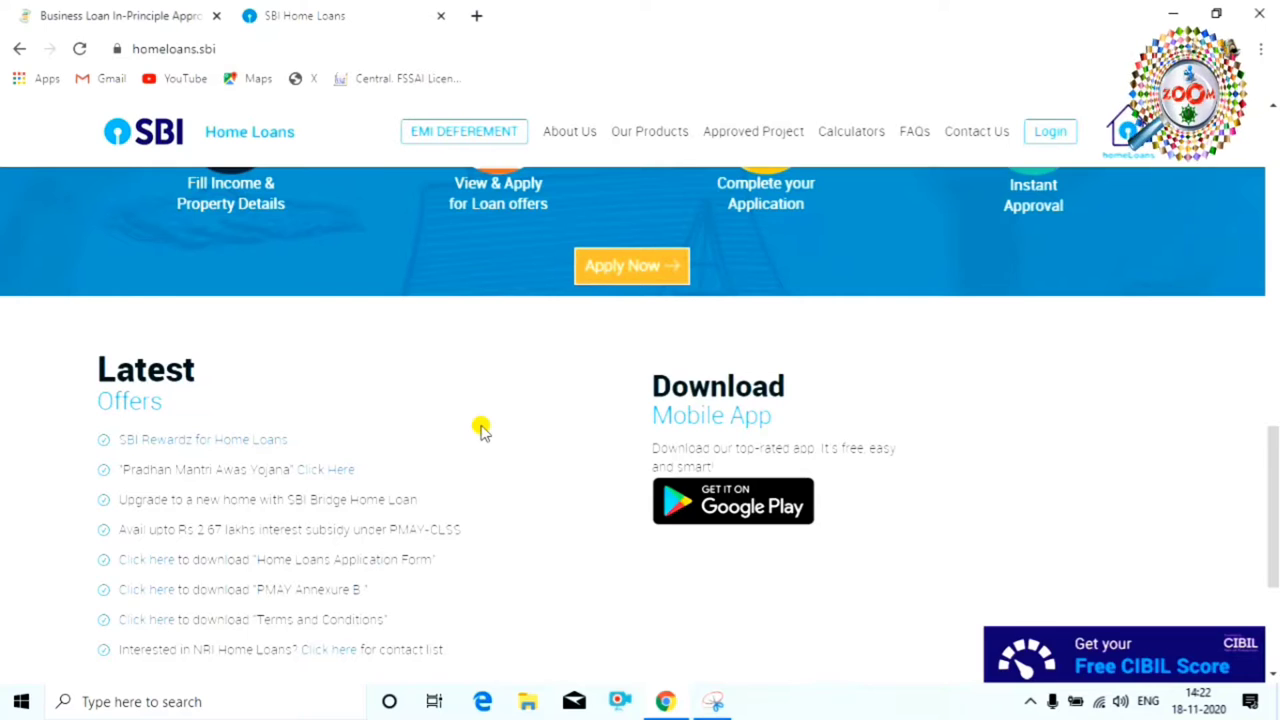
Step: Return to the Business Loan In-Principle page, review it down to Partner Banks, then go back to the top
left_click(88, 12)
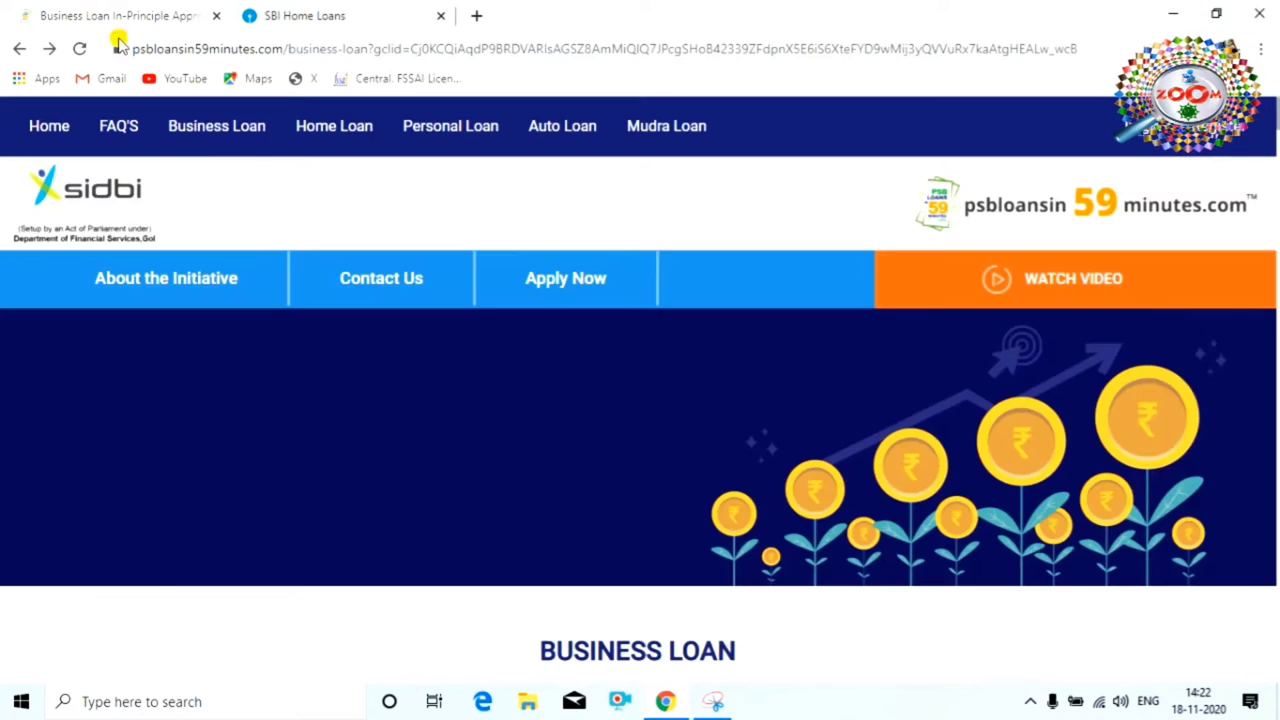
scroll(371, 320, "down", 8)
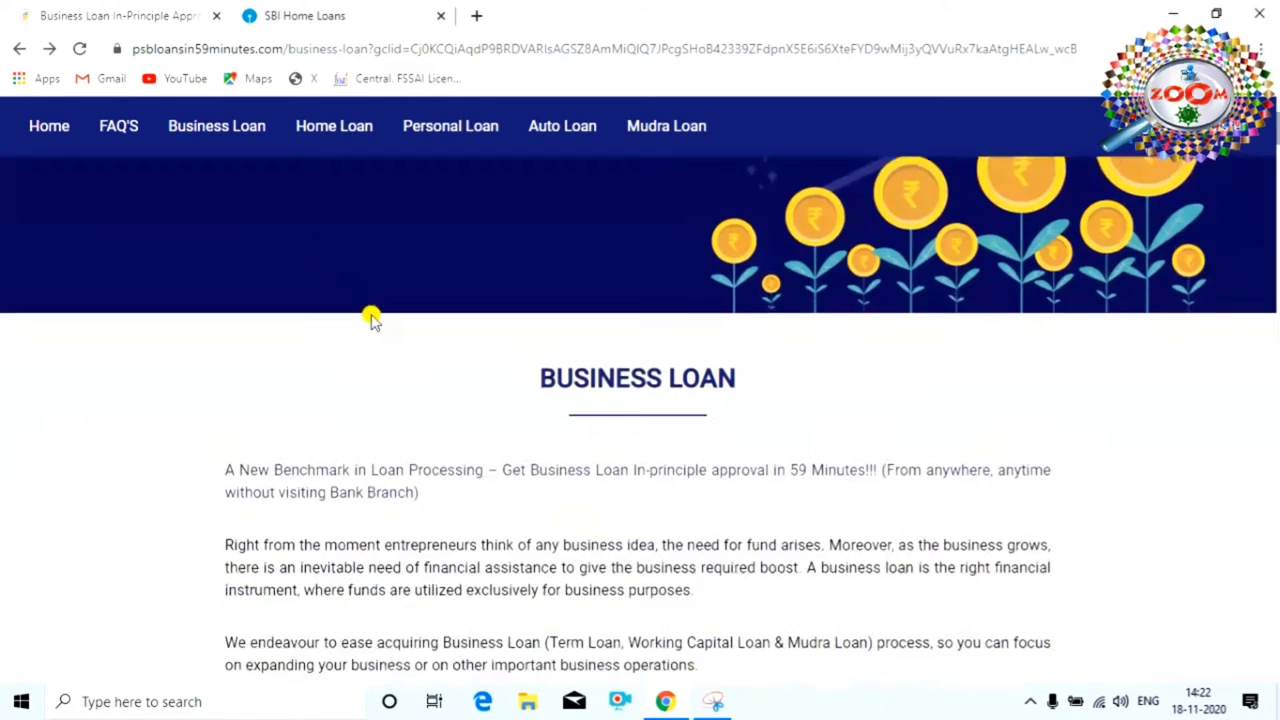
scroll(485, 447, "down", 16)
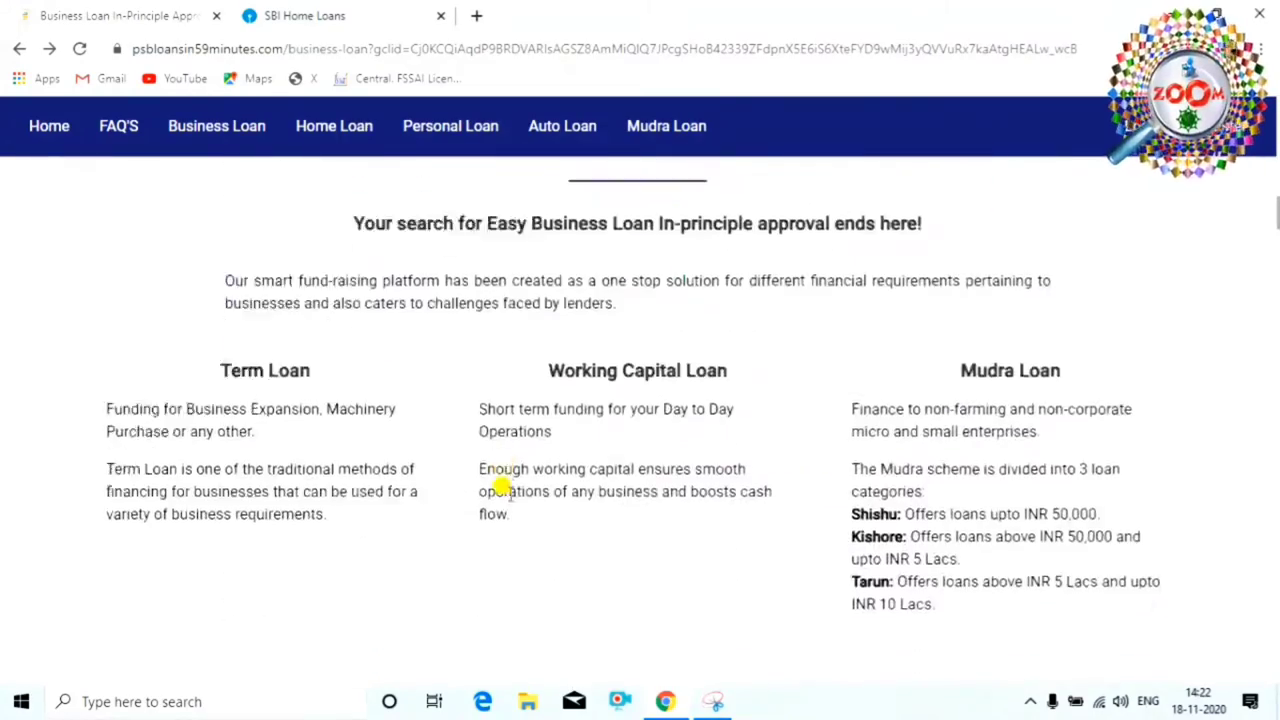
scroll(505, 487, "down", 10)
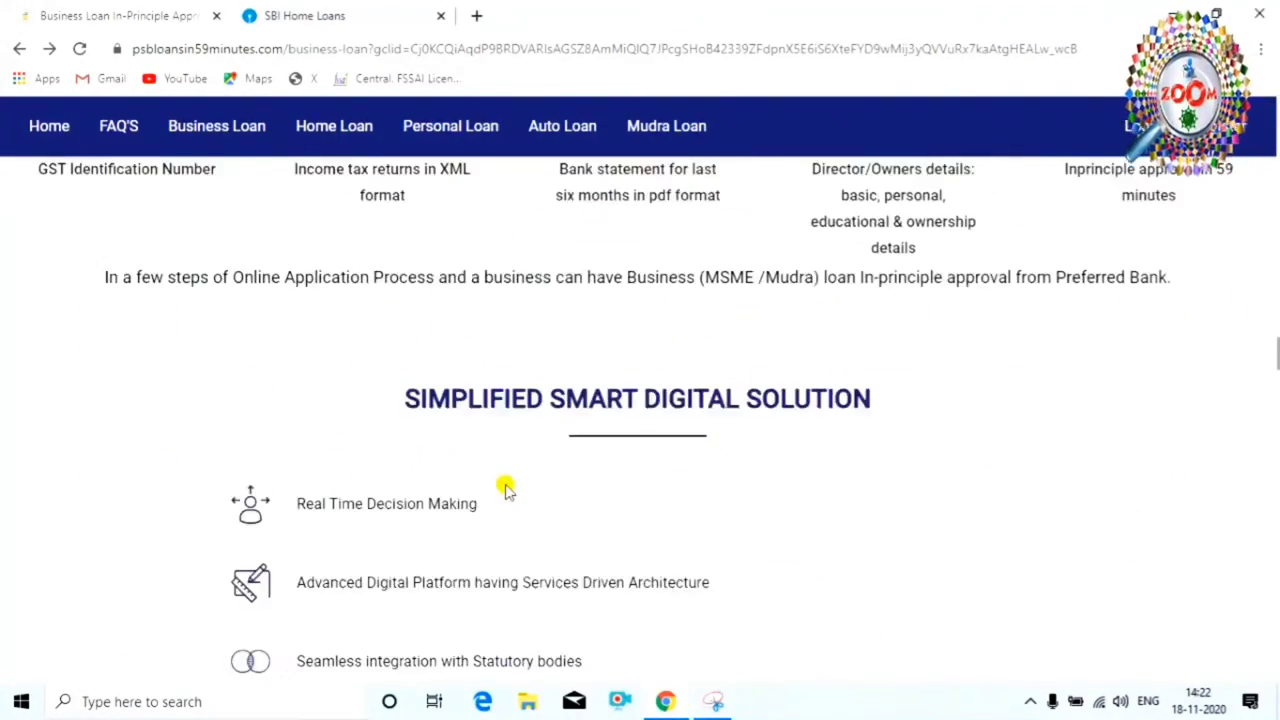
scroll(506, 486, "up", 2)
scroll(620, 418, "down", 8)
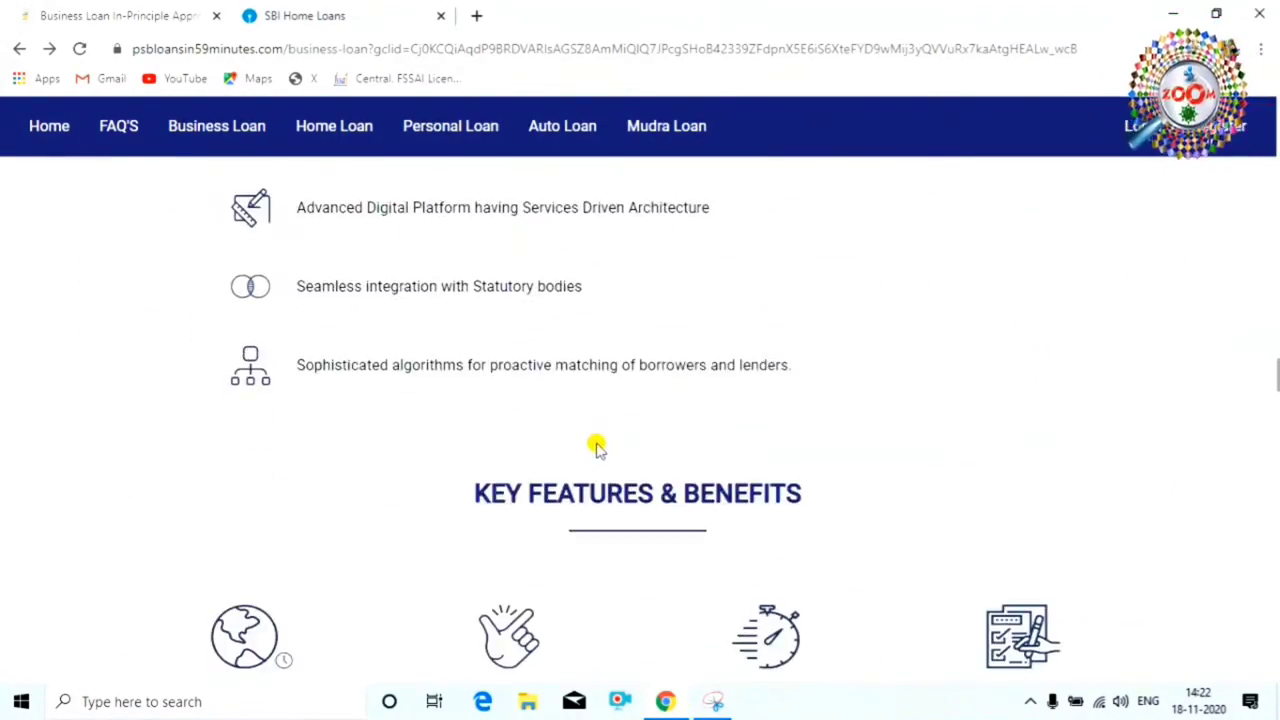
scroll(541, 443, "down", 7)
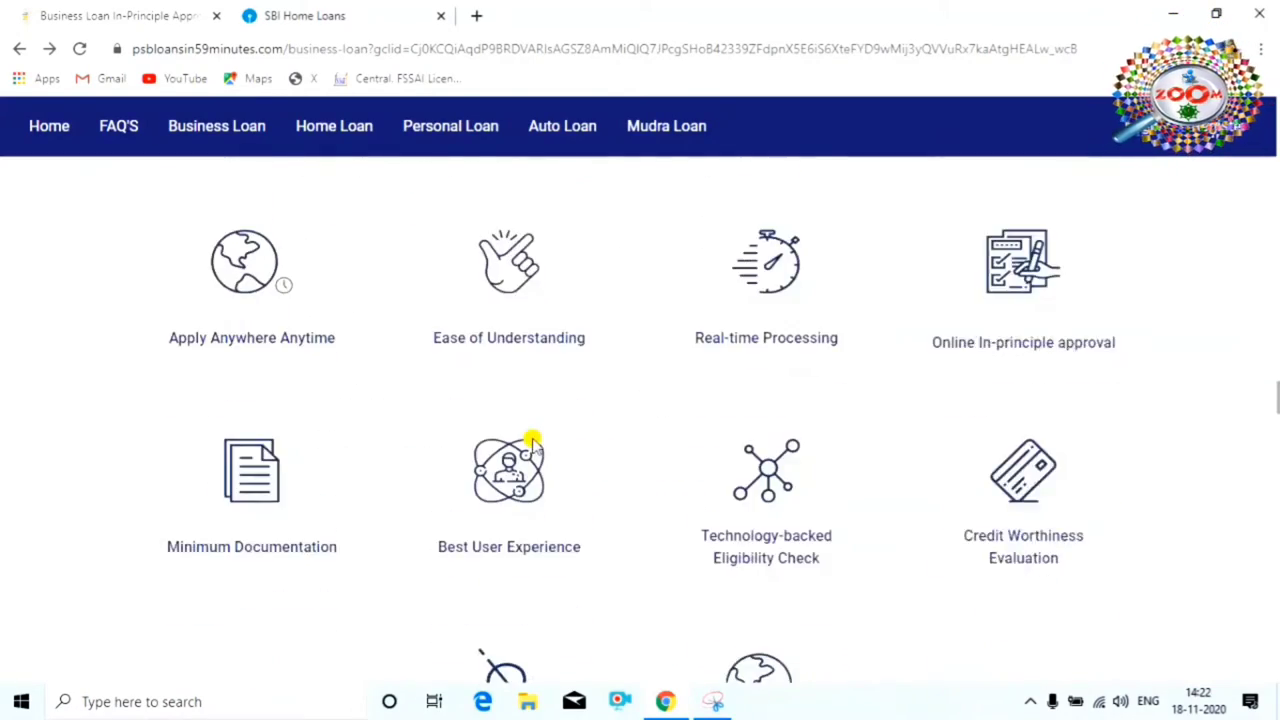
scroll(531, 440, "up", 5)
scroll(526, 440, "up", 8)
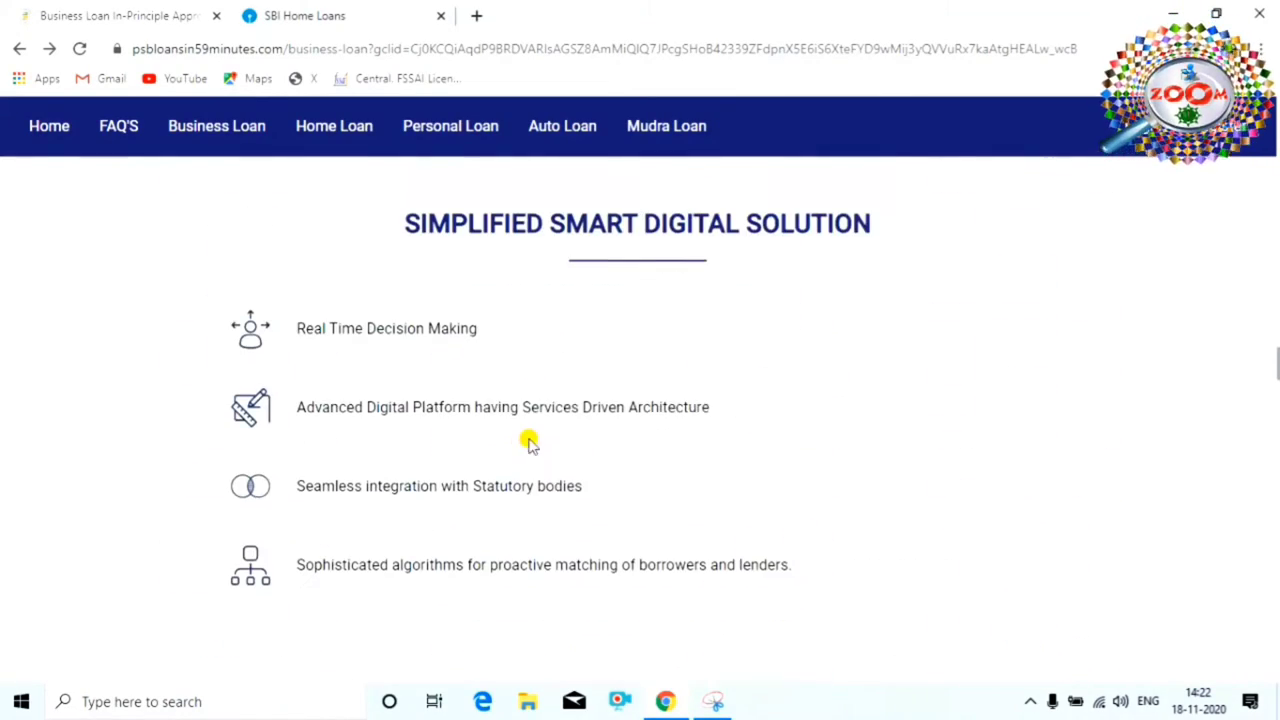
scroll(381, 400, "up", 2)
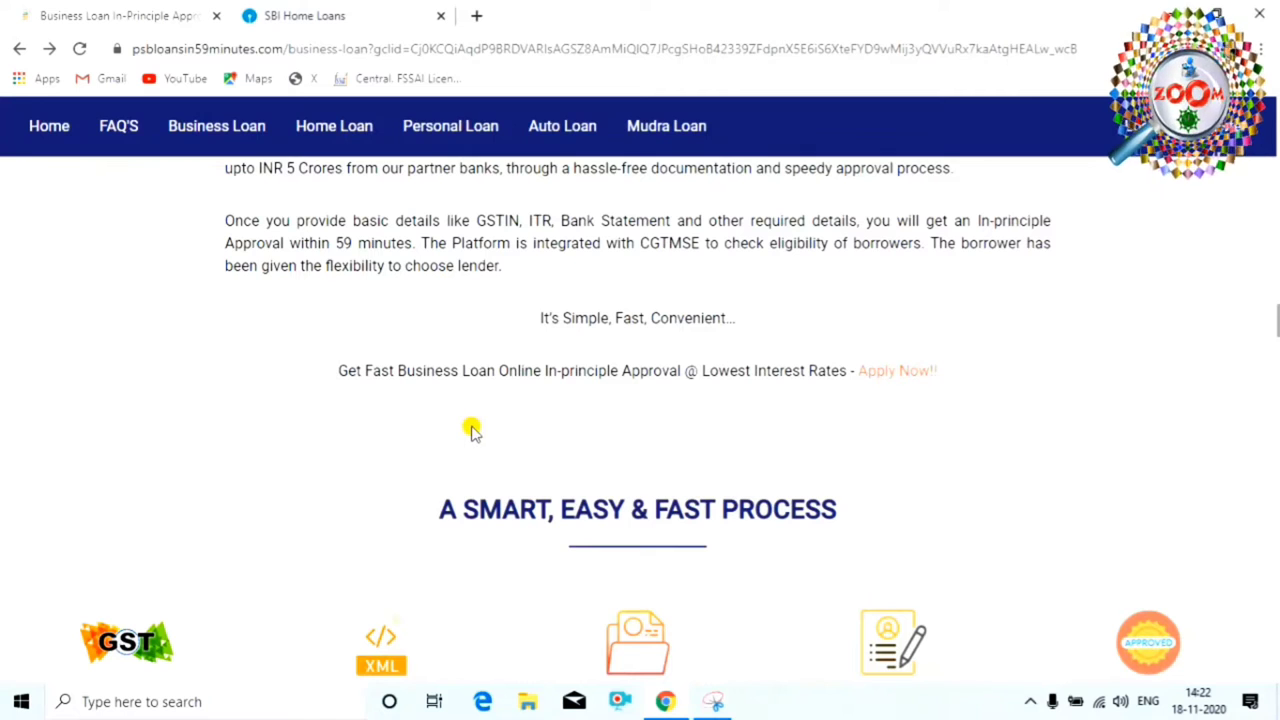
scroll(624, 470, "down", 6)
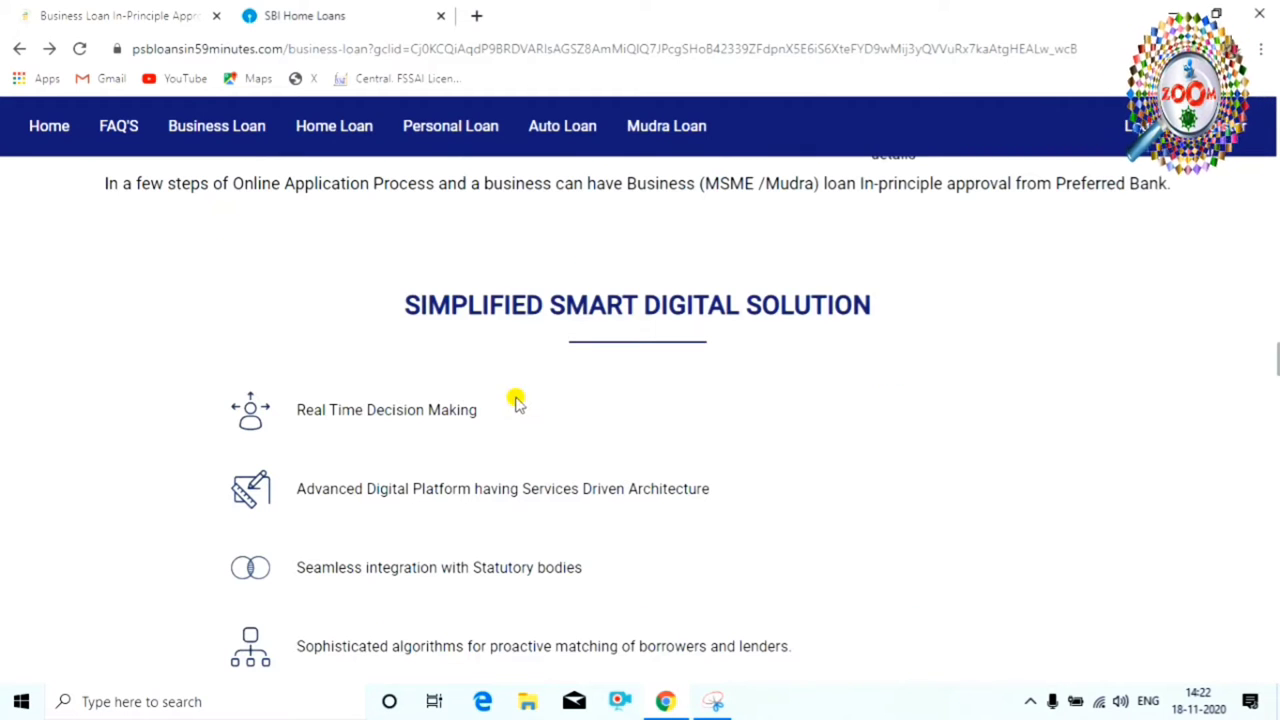
scroll(507, 420, "down", 5)
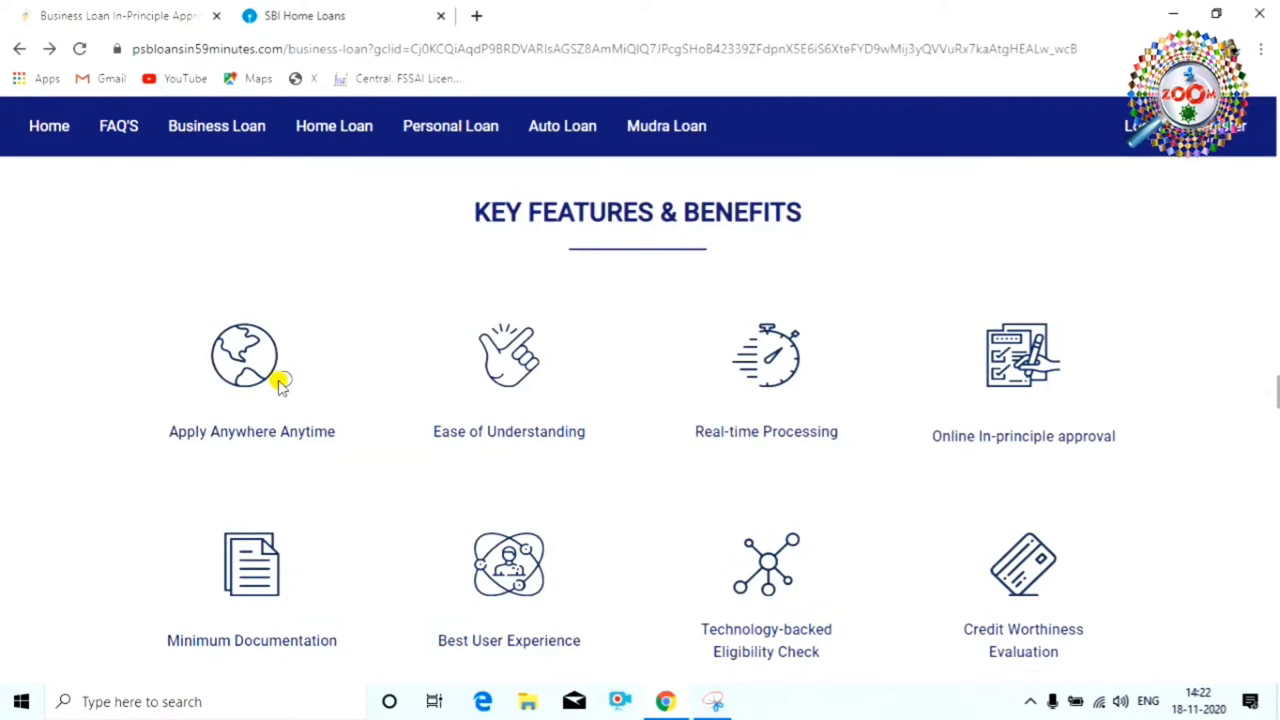
scroll(577, 351, "up", 1)
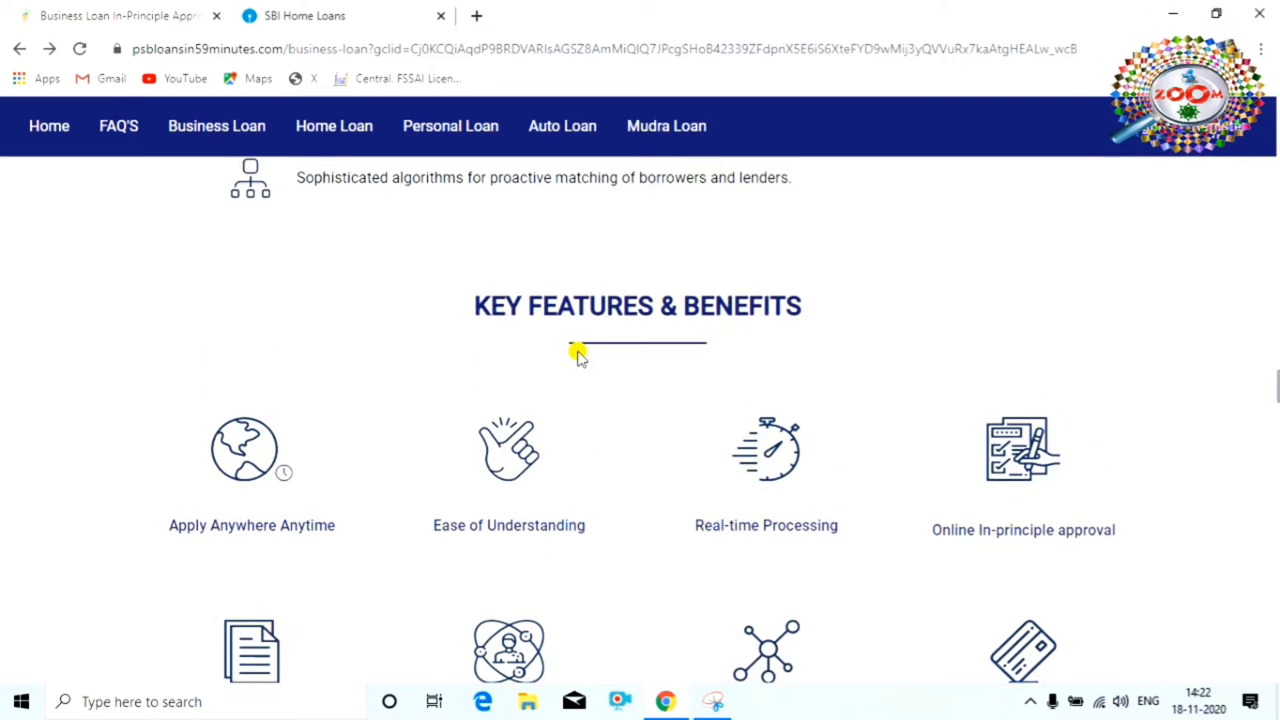
scroll(833, 350, "down", 10)
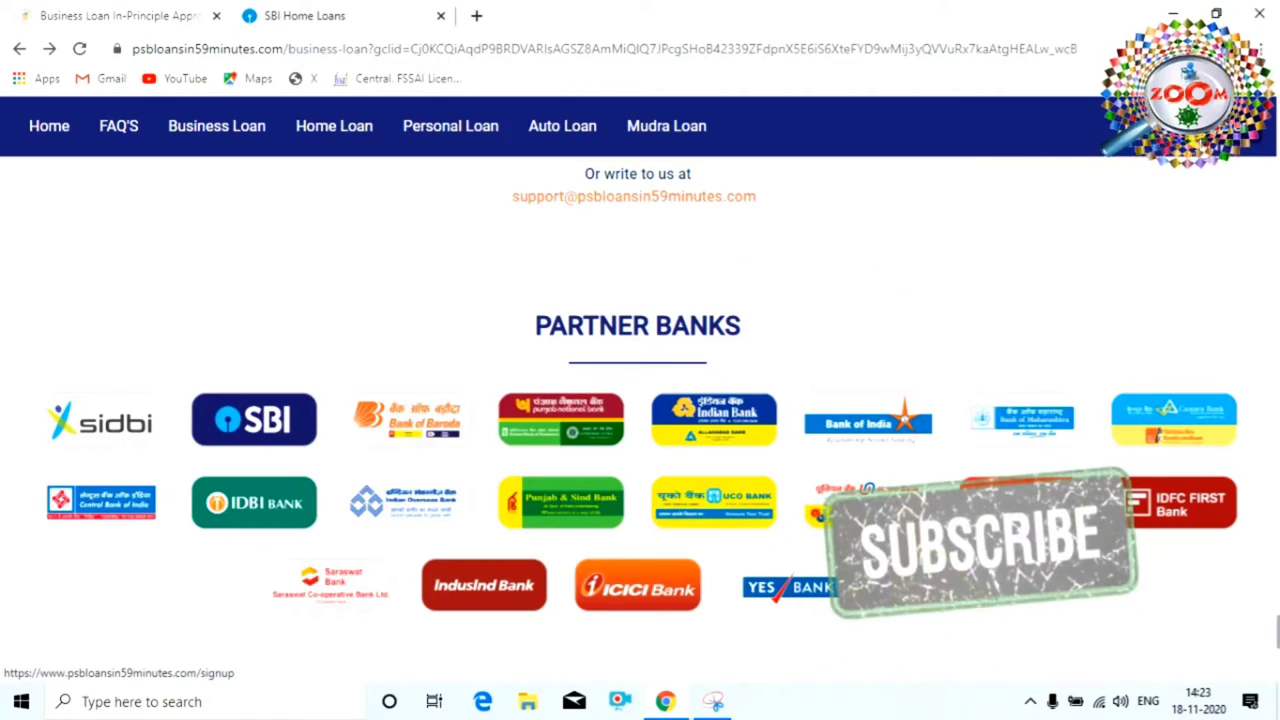
scroll(1160, 130, "up", 1)
scroll(1152, 252, "up", 20)
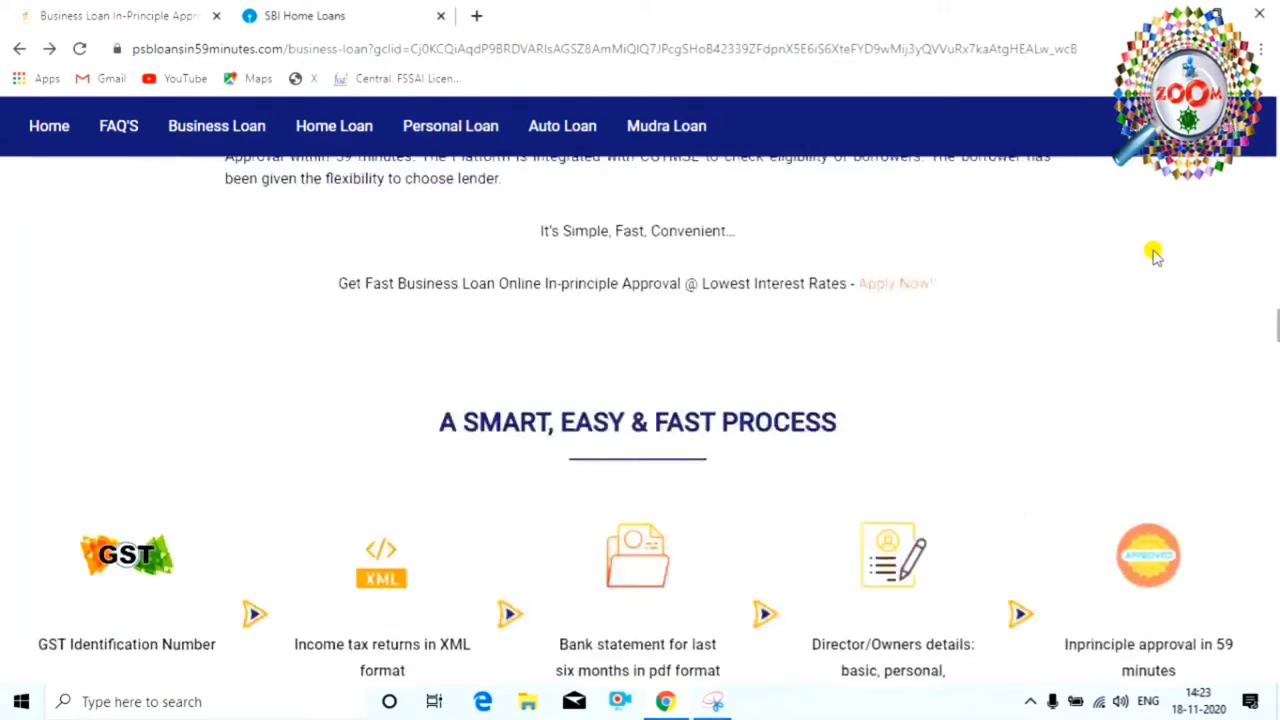
scroll(1153, 254, "up", 15)
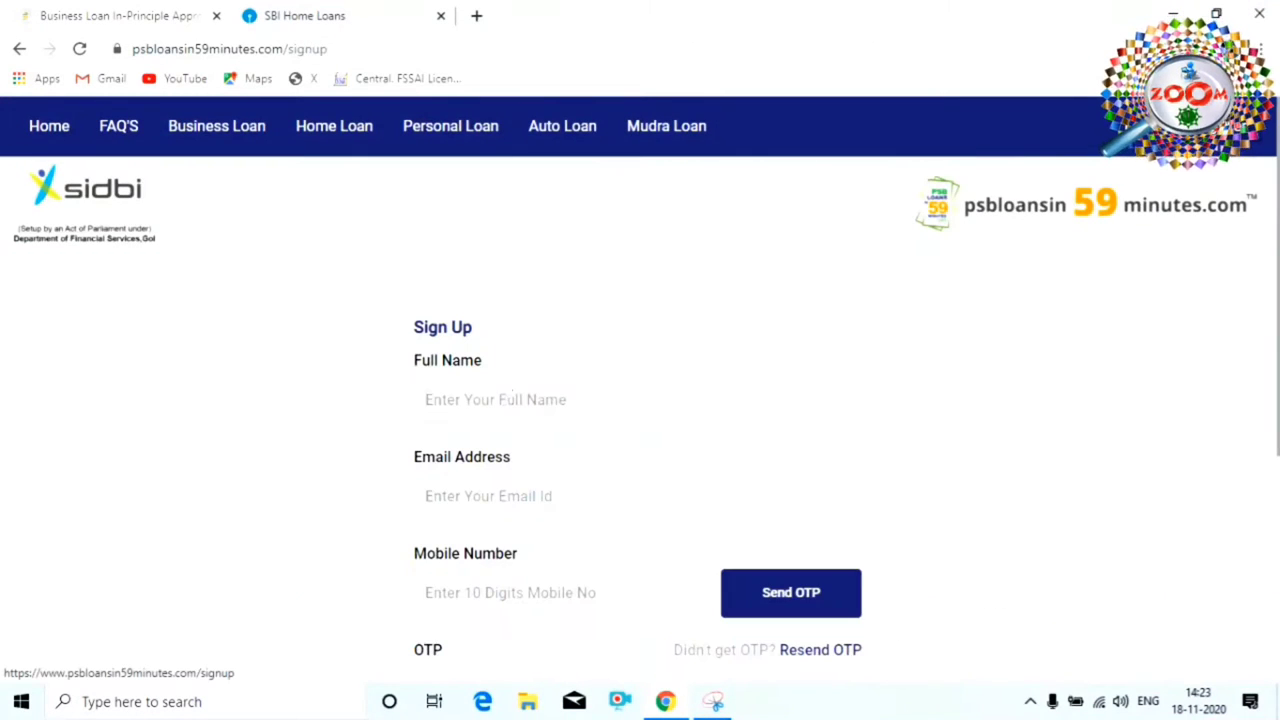
Step: Fill the sign-up form with full name, e-mail and mobile number, accept the terms, and request an OTP
left_click(508, 398)
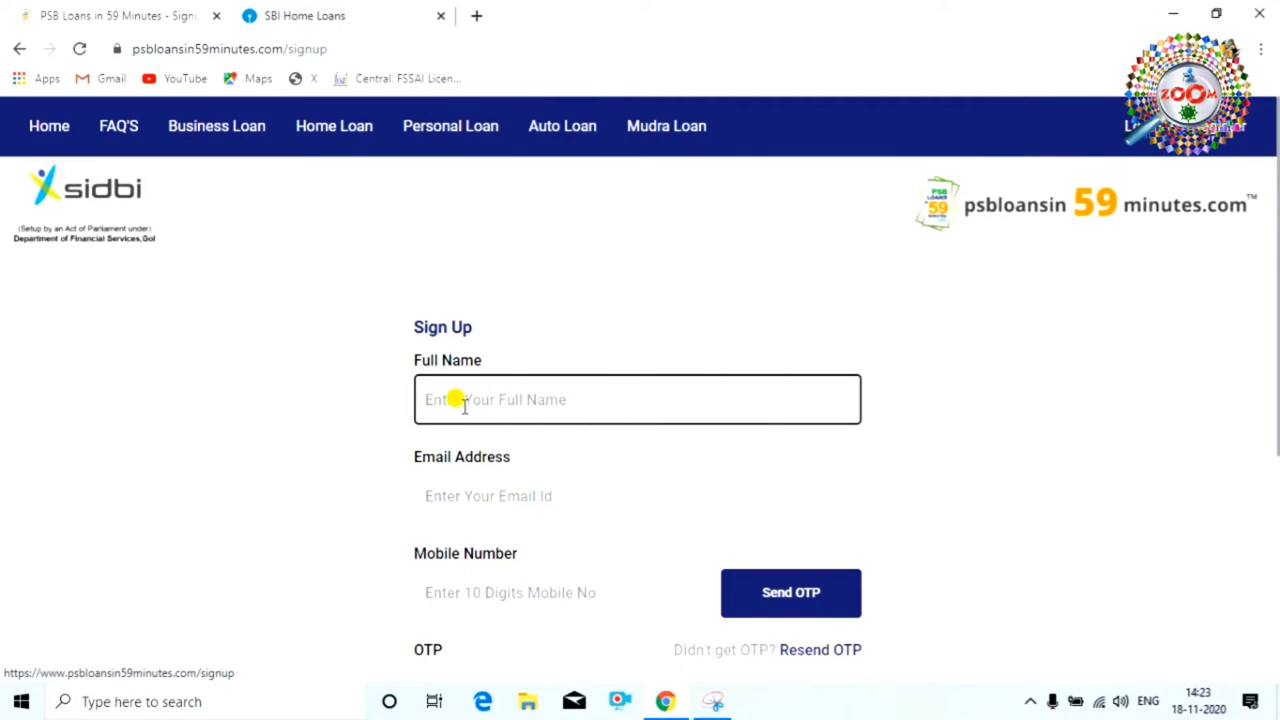
scroll(566, 394, "down", 1)
left_click(466, 418)
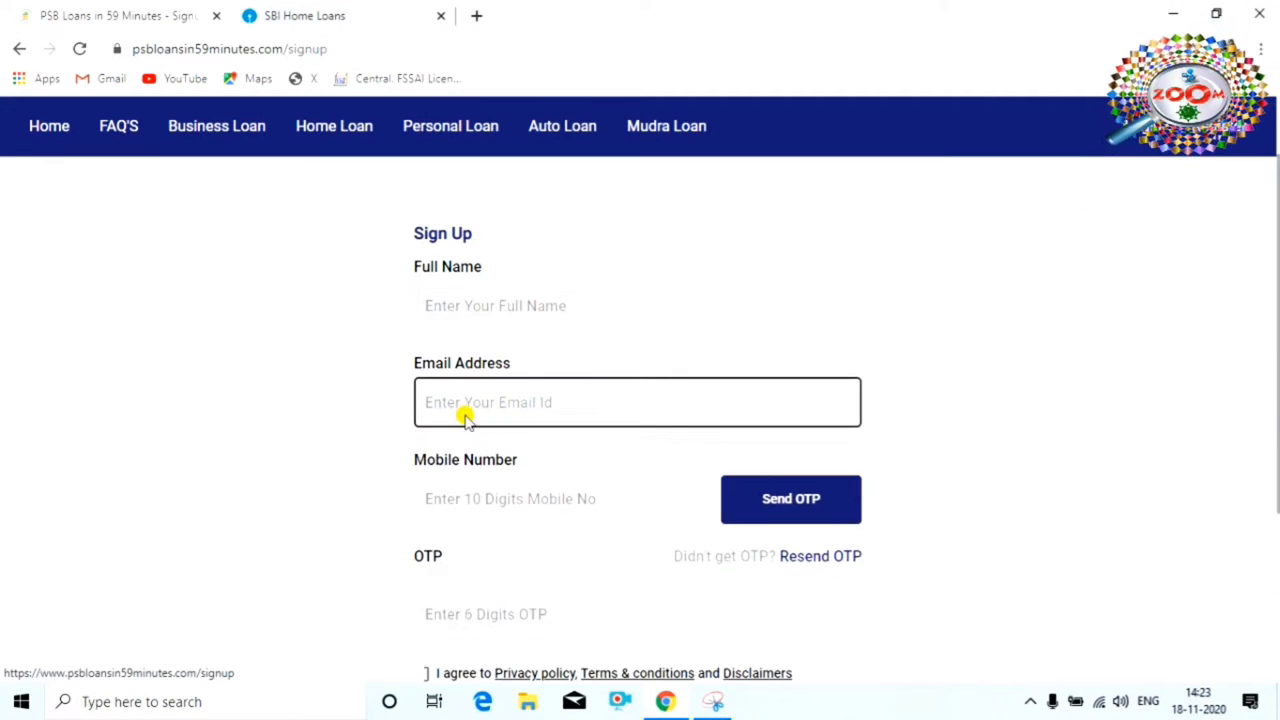
left_click(563, 486)
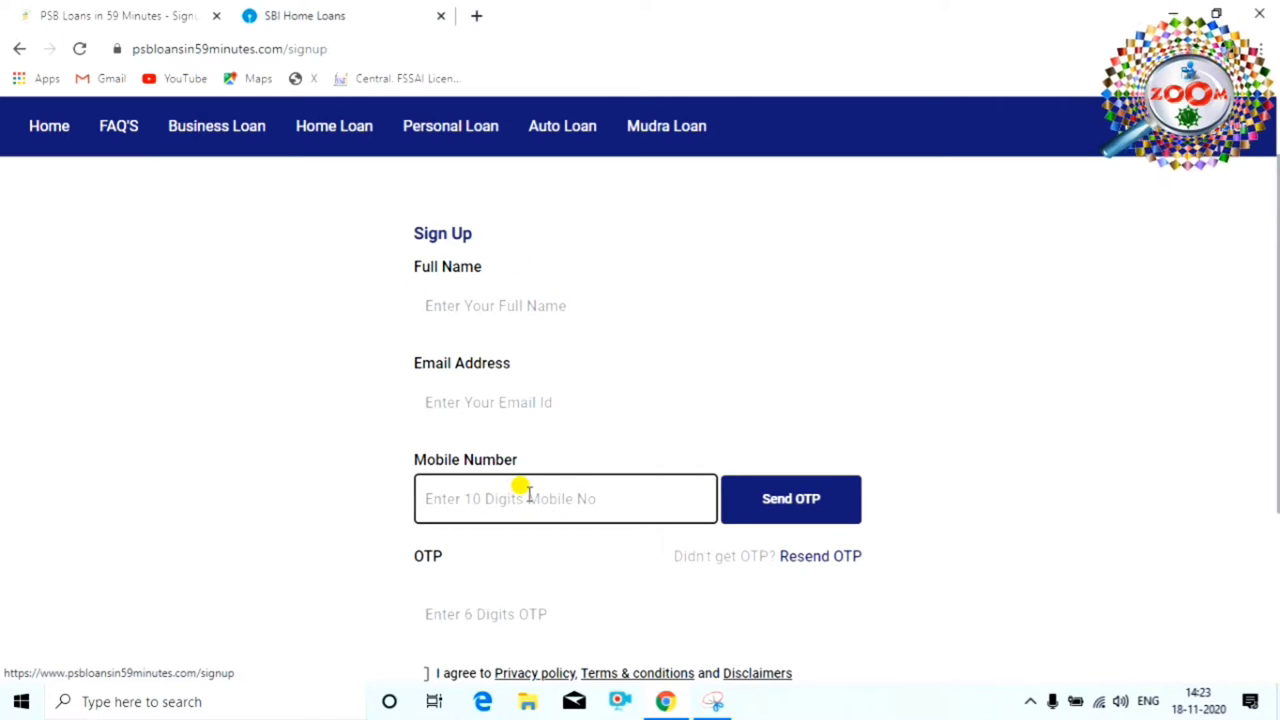
scroll(527, 490, "down", 1)
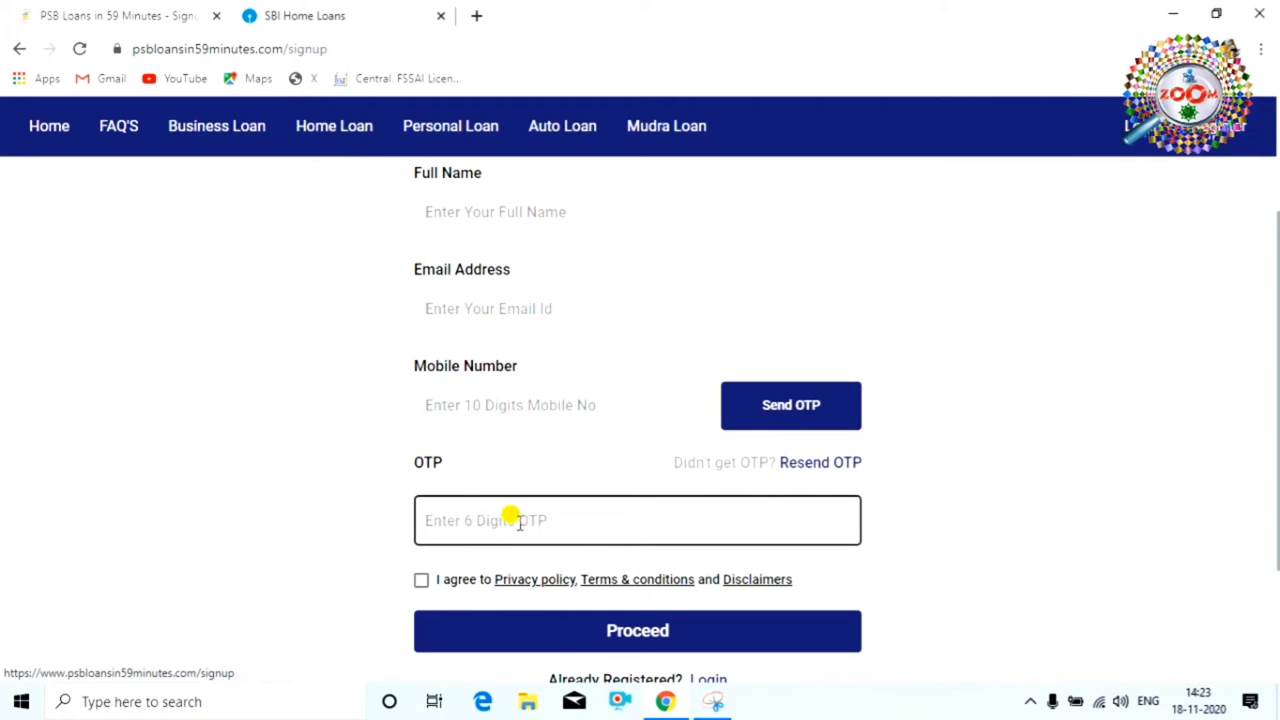
scroll(495, 508, "down", 1)
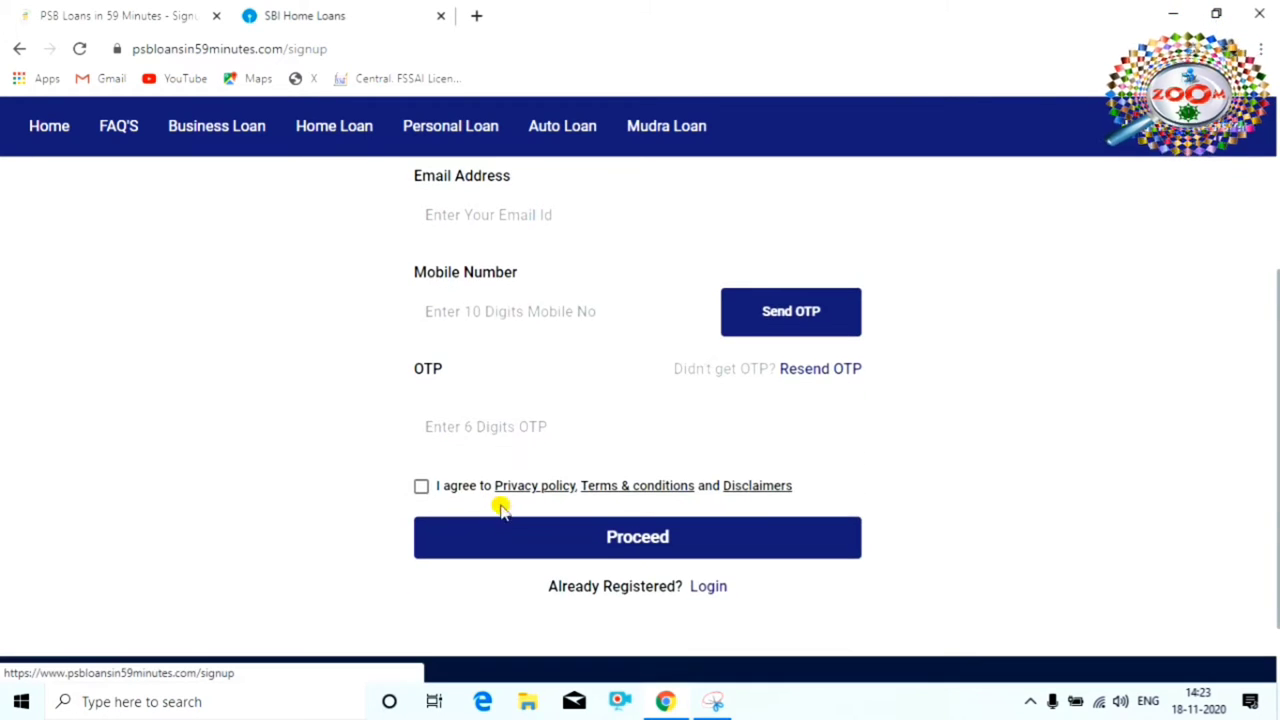
left_click(421, 486)
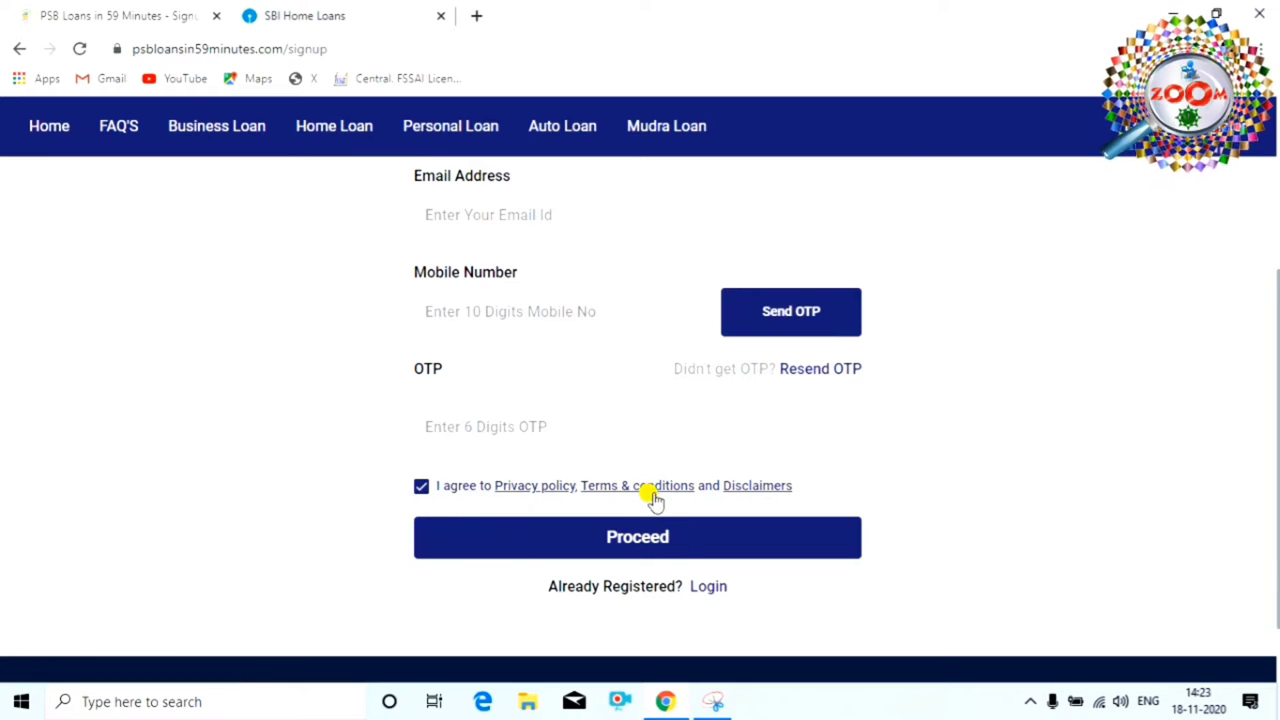
scroll(650, 500, "down", 1)
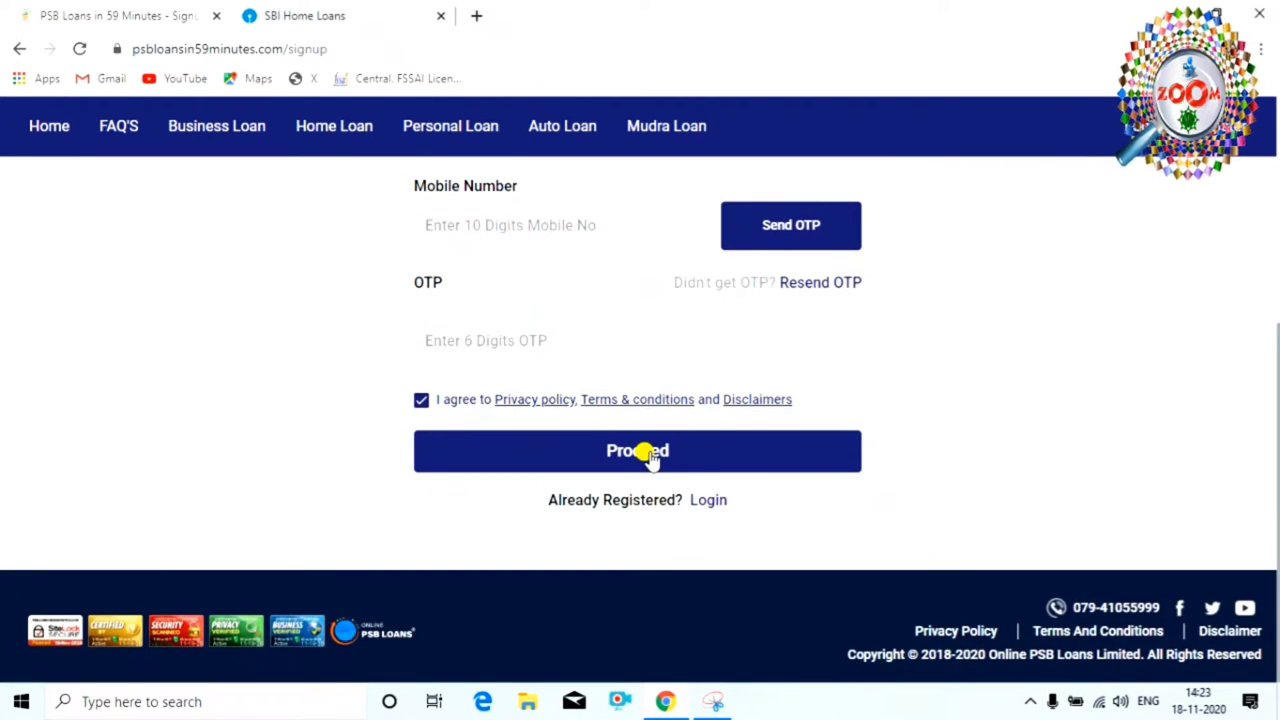
left_click(650, 458)
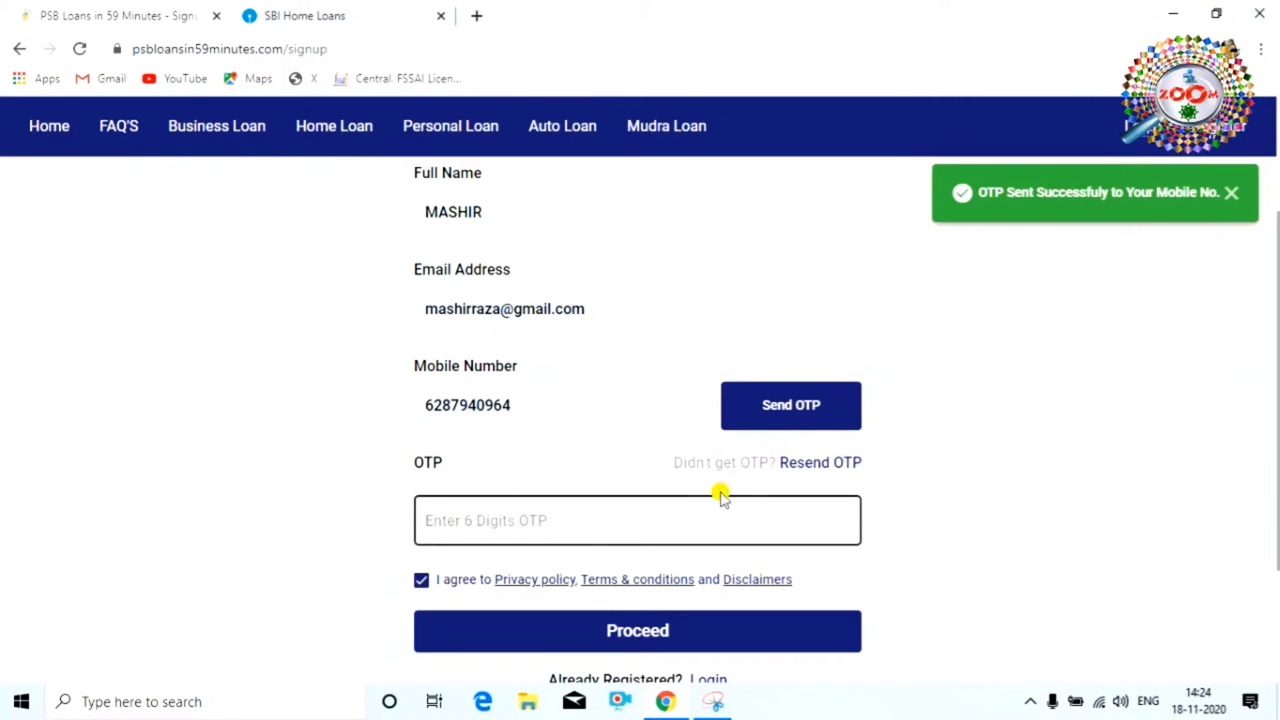
Step: Enter the received one-time code and verify it
left_click(443, 518)
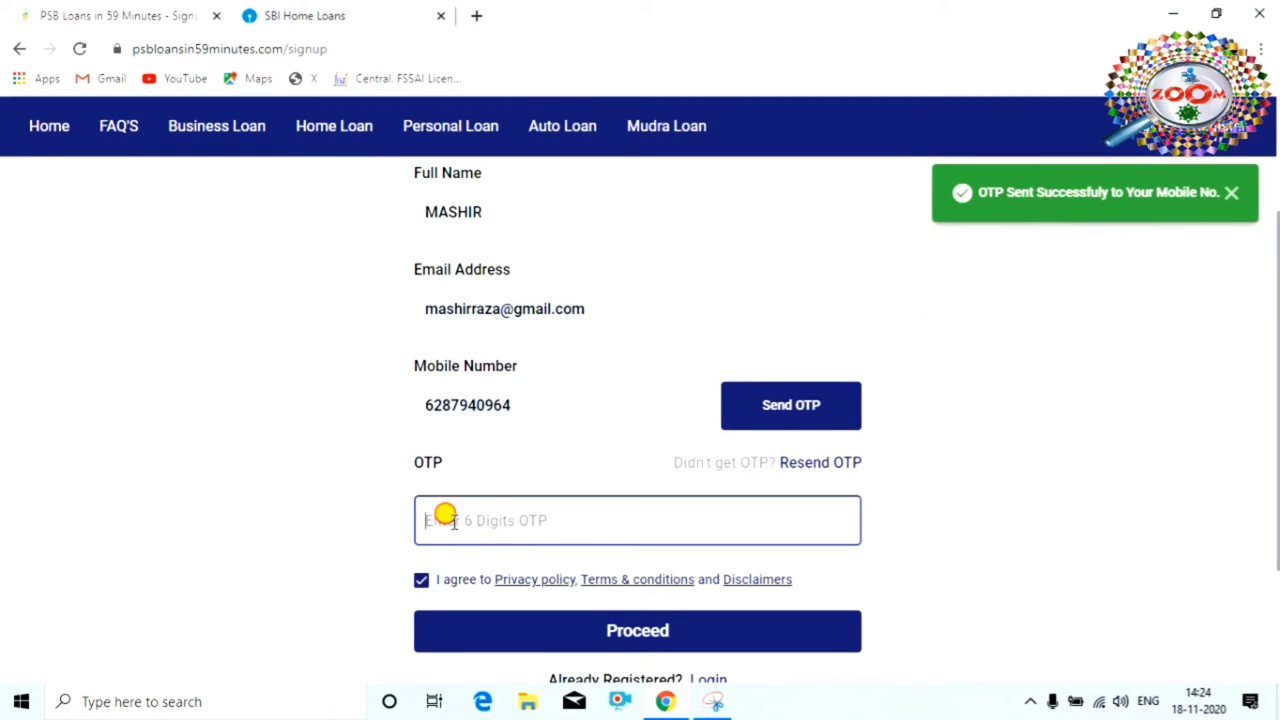
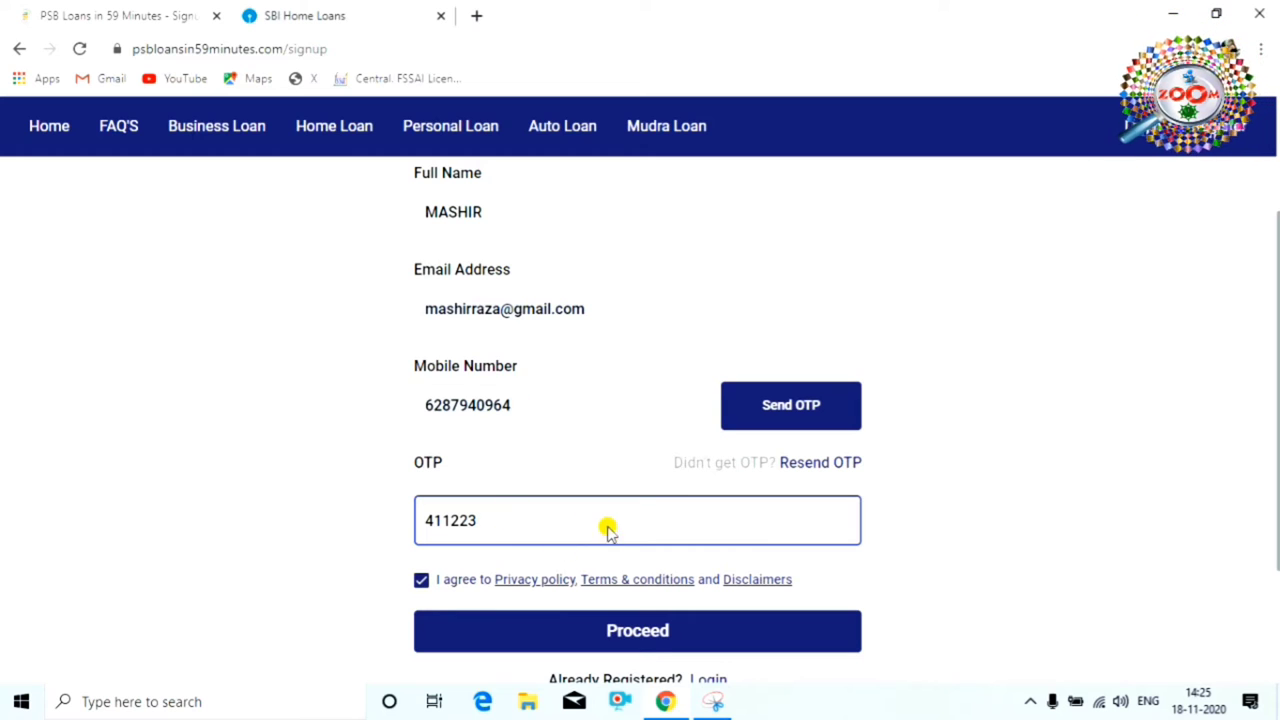
left_click(630, 631)
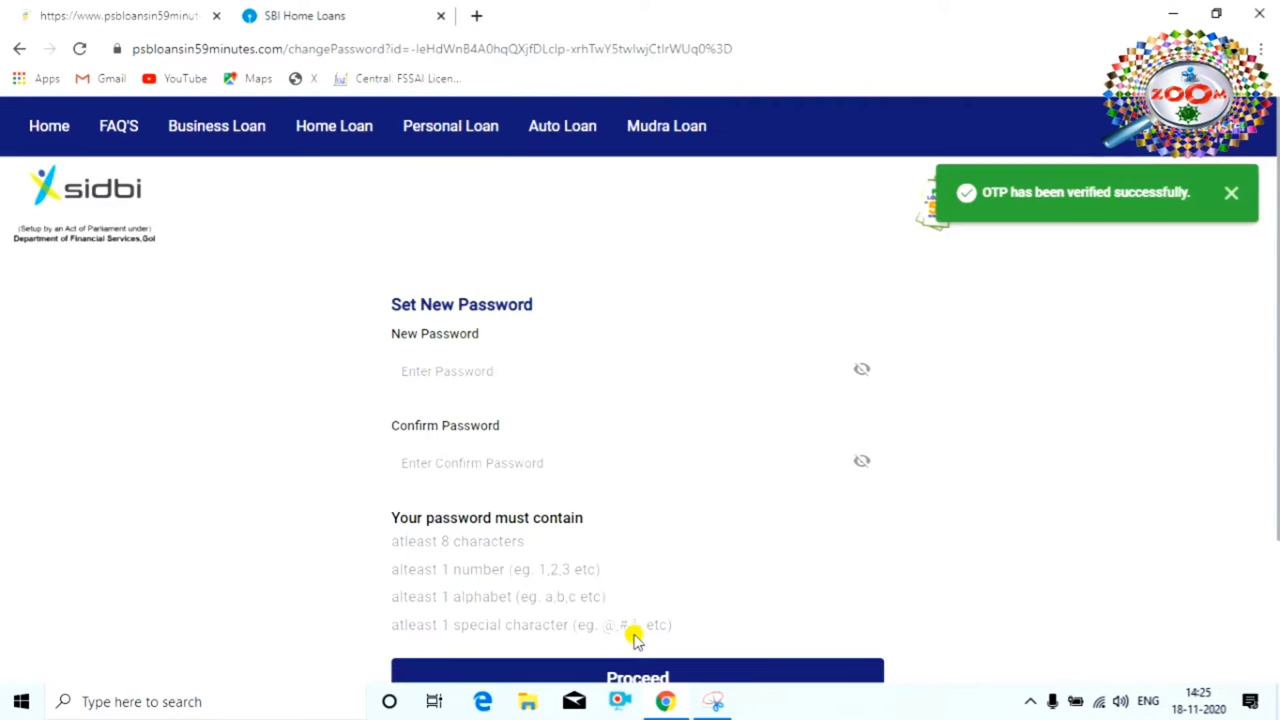
Step: Enter and confirm a new password that meets all four requirements, and save it
scroll(487, 545, "down", 1)
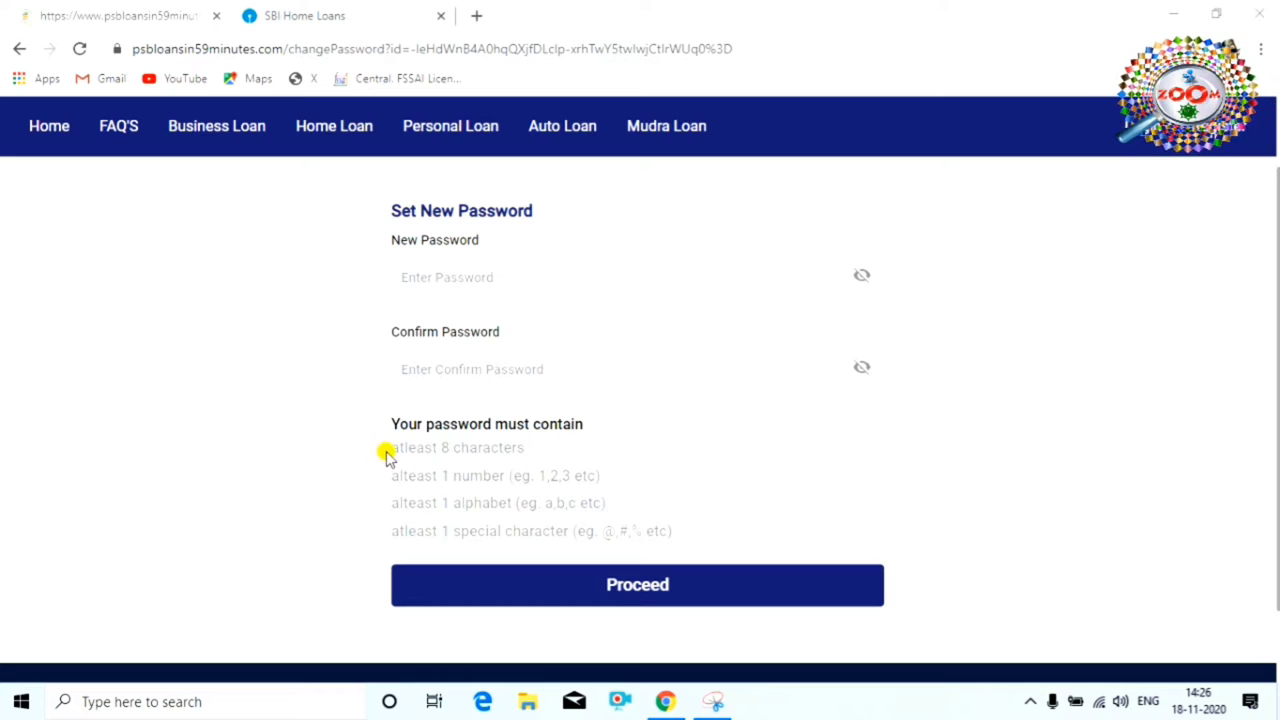
left_click_drag(397, 450, 543, 460)
left_click(610, 447)
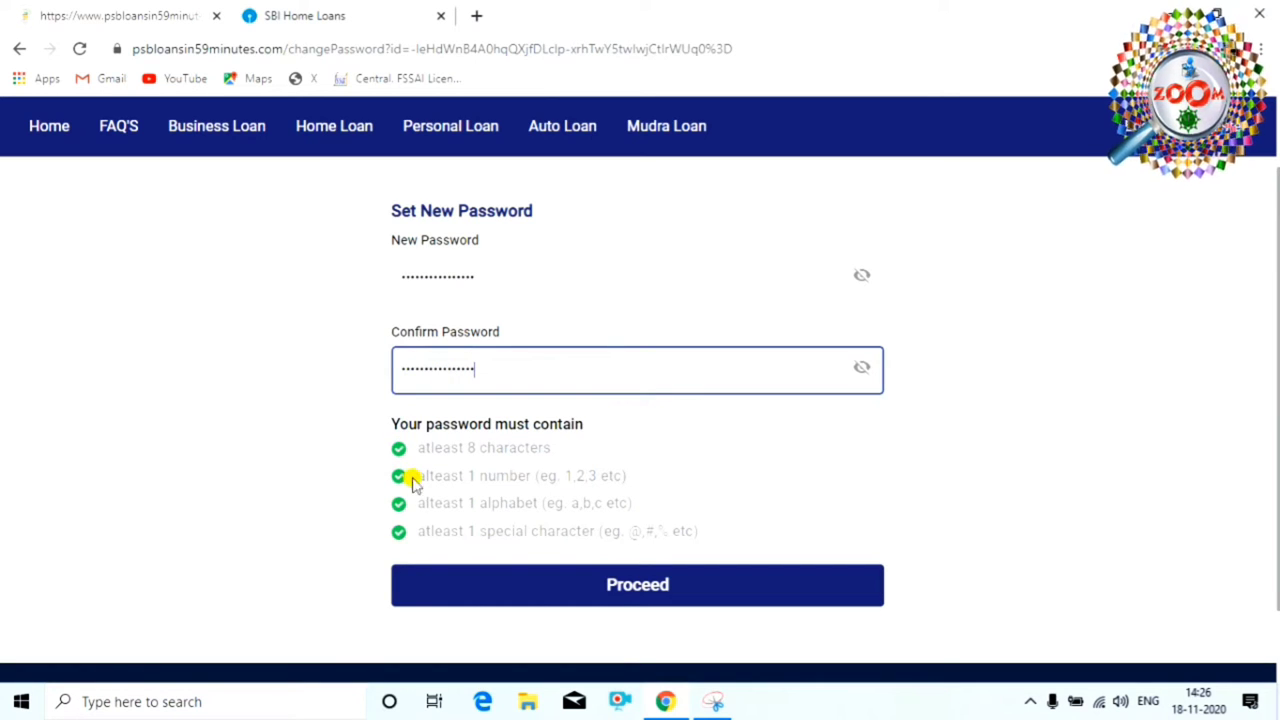
left_click(635, 592)
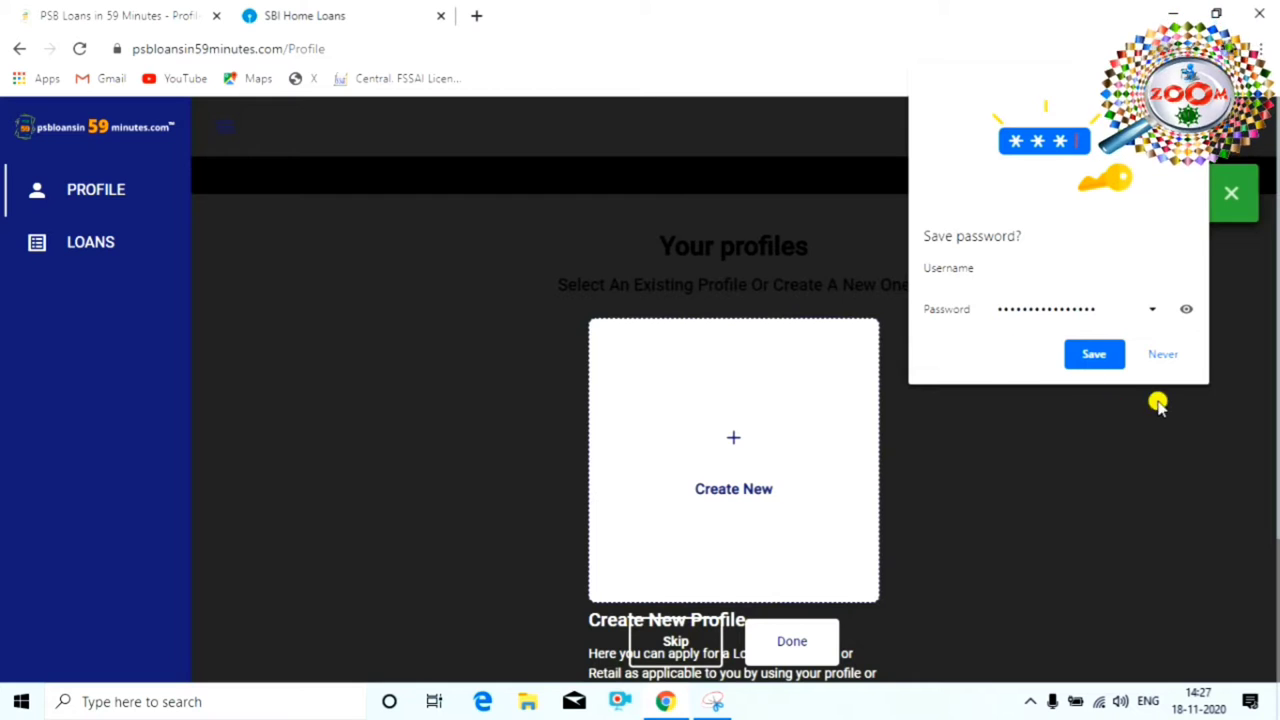
Step: Decline browser password saving, create a new profile and choose the Business profile type
left_click(1163, 355)
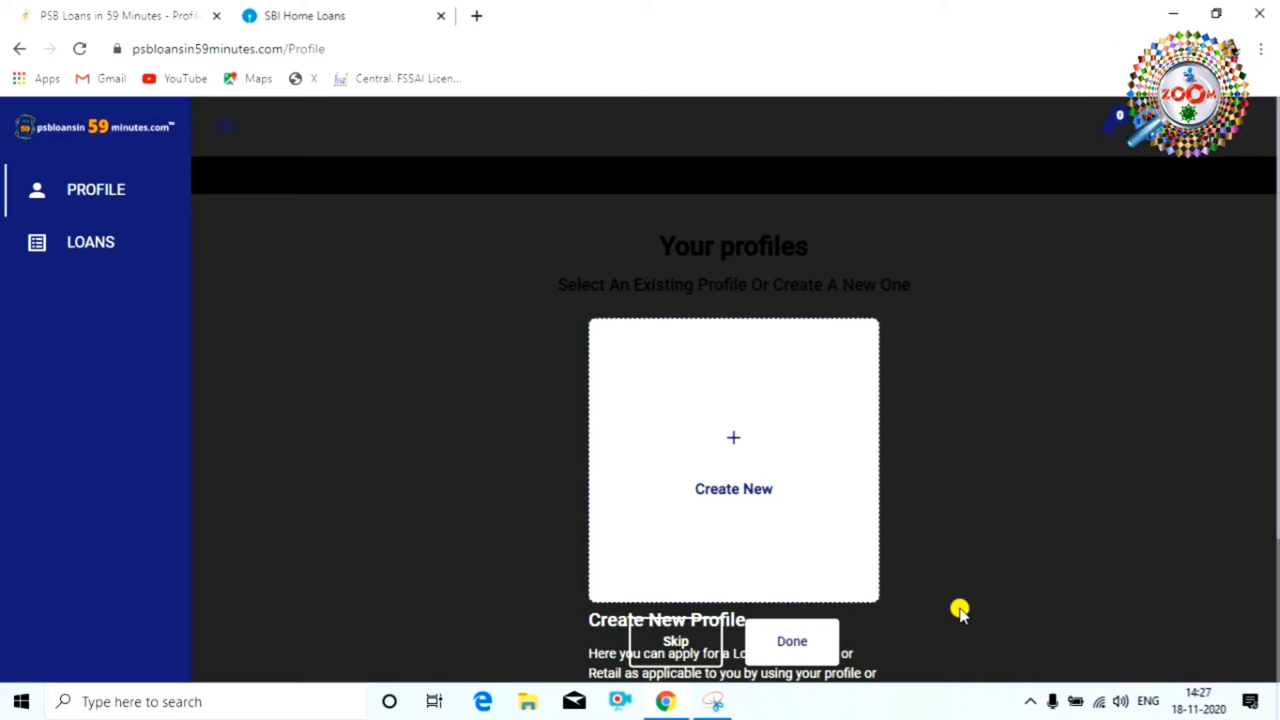
left_click(806, 568)
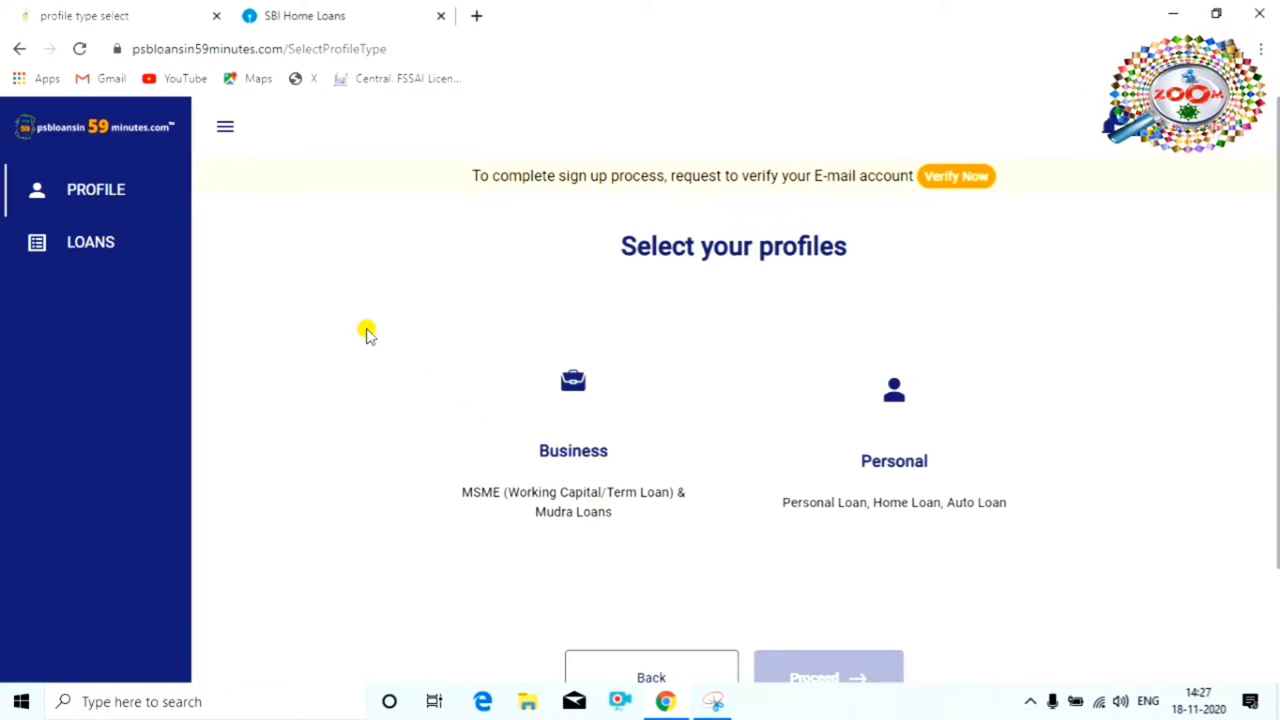
scroll(470, 370, "down", 1)
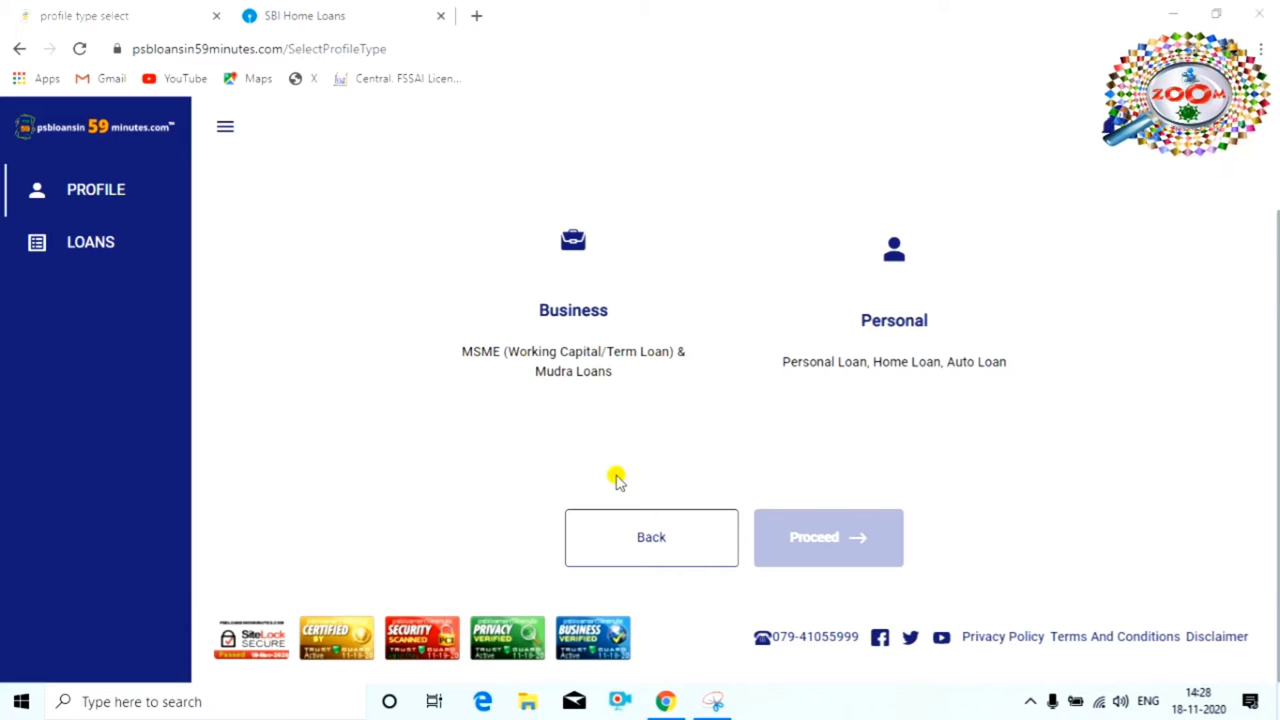
left_click(570, 243)
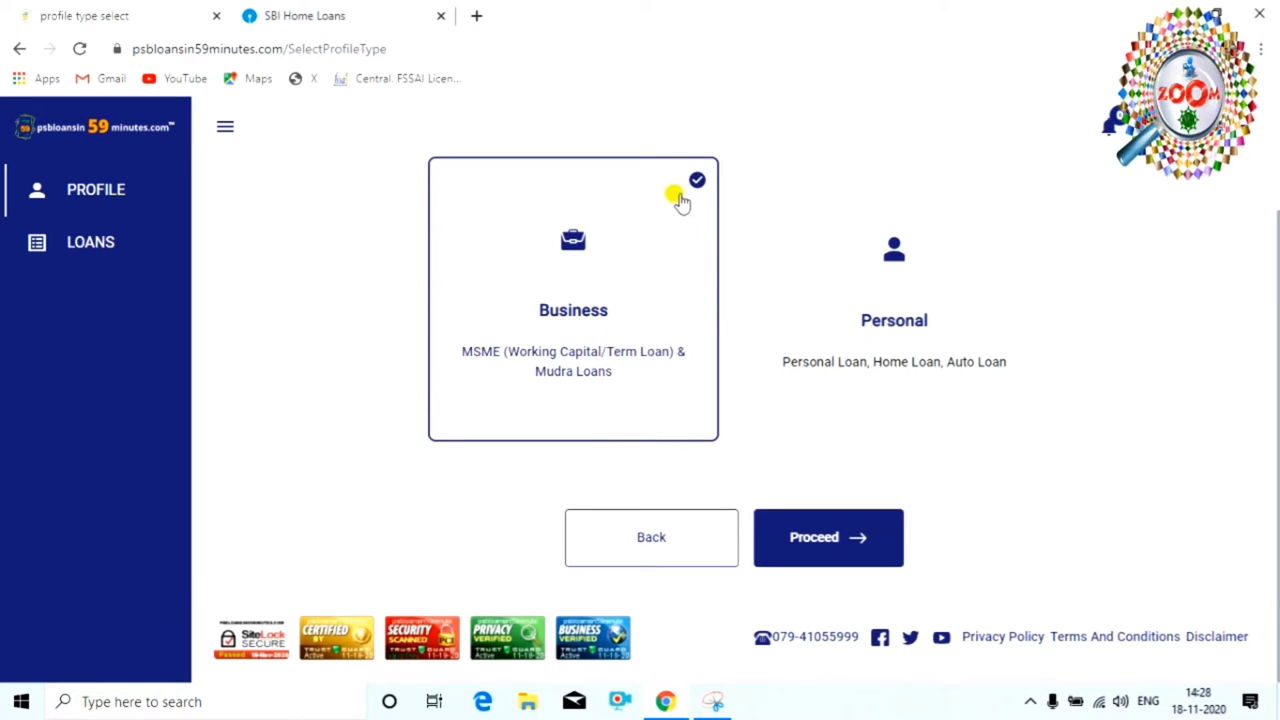
left_click(826, 540)
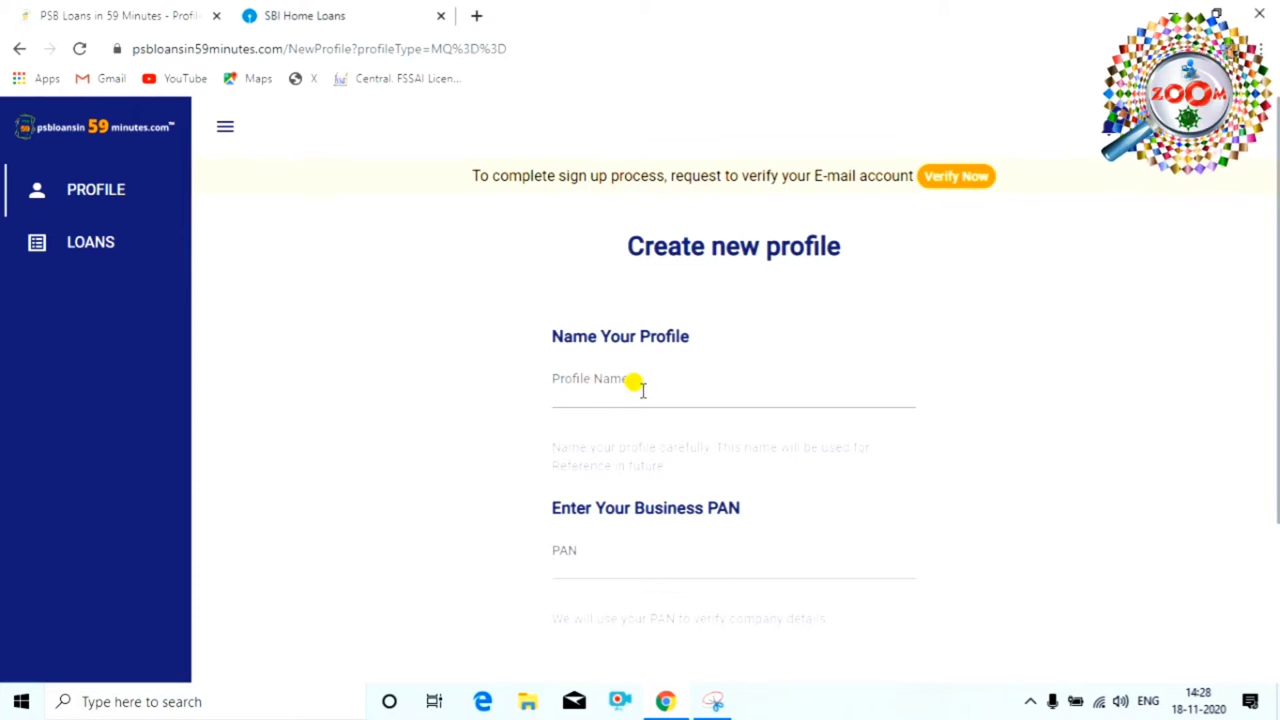
Step: Give 'sales below limit' as the reason for not being GST registered
scroll(637, 385, "down", 2)
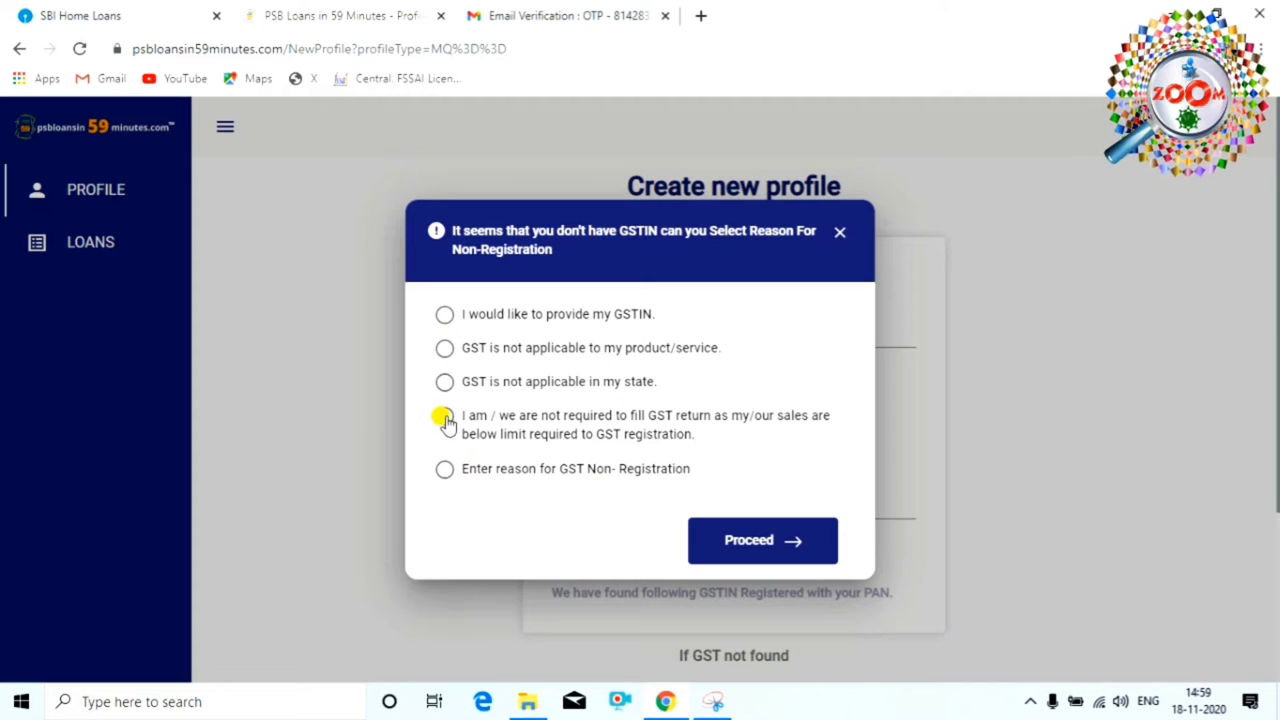
left_click(786, 540)
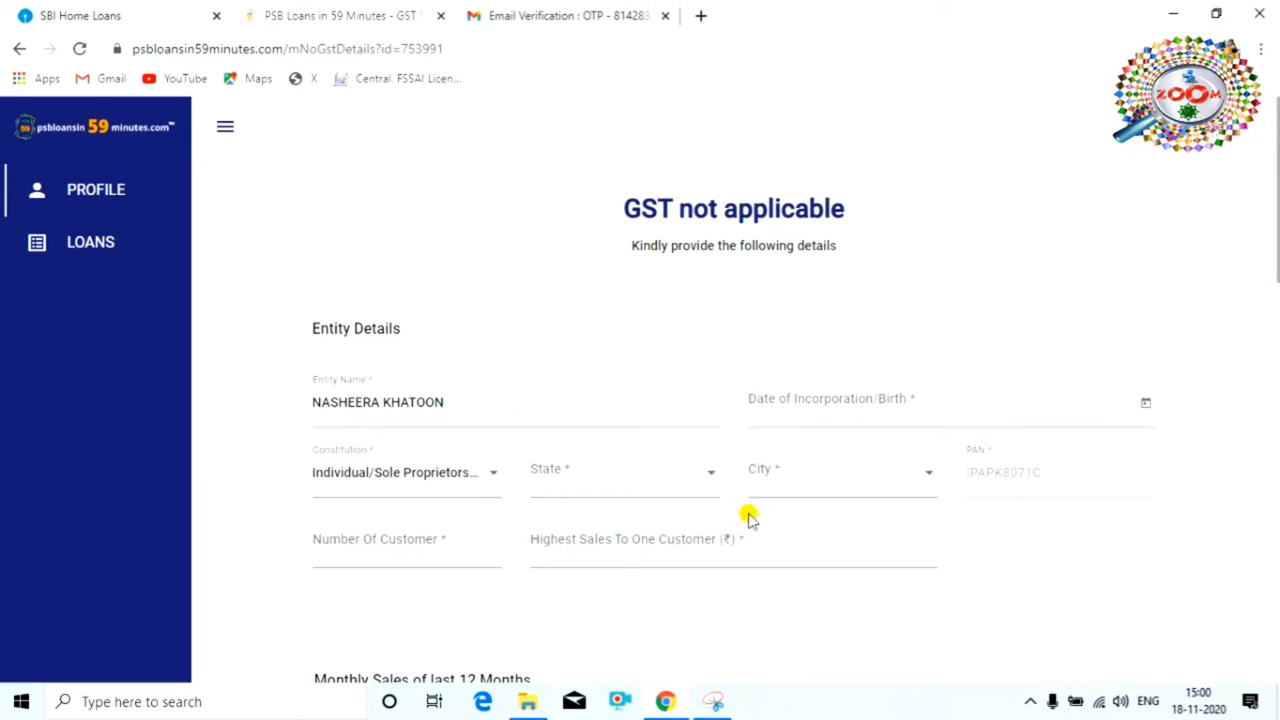
Step: Work through the Entity Details and twelve monthly sales amounts down to the bottom of the form
scroll(851, 500, "down", 2)
scroll(736, 426, "down", 3)
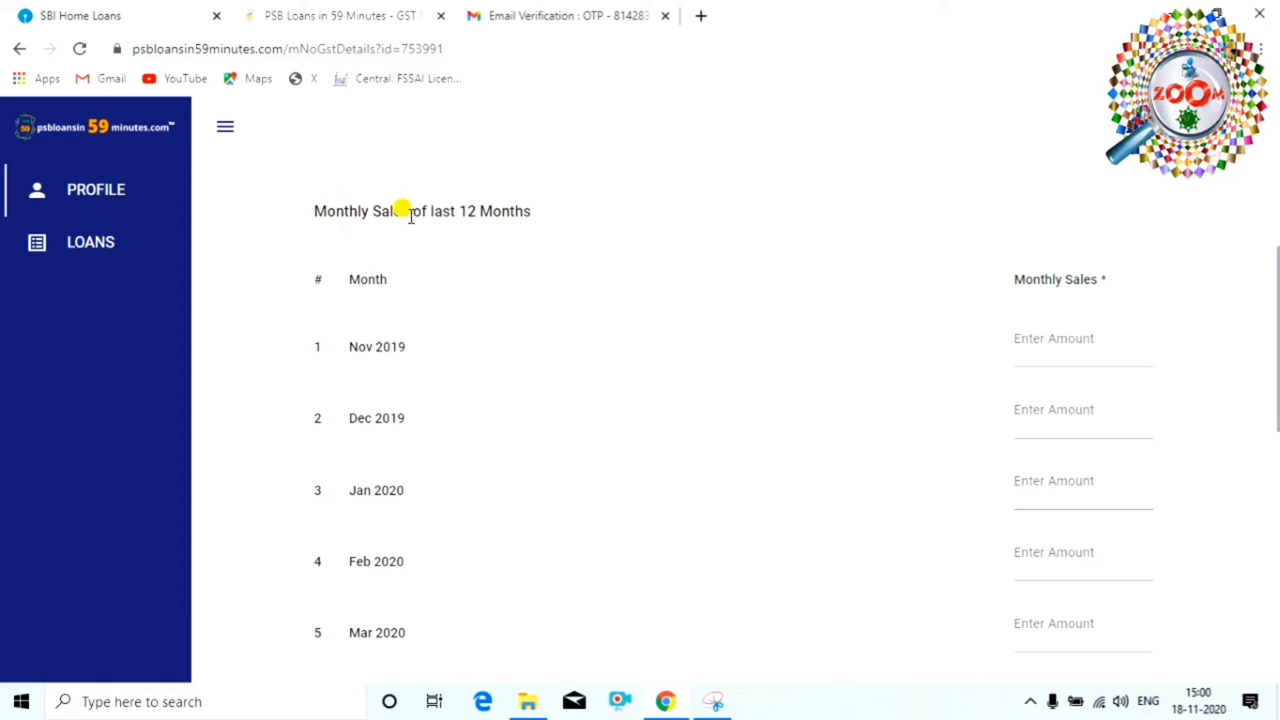
scroll(734, 491, "down", 4)
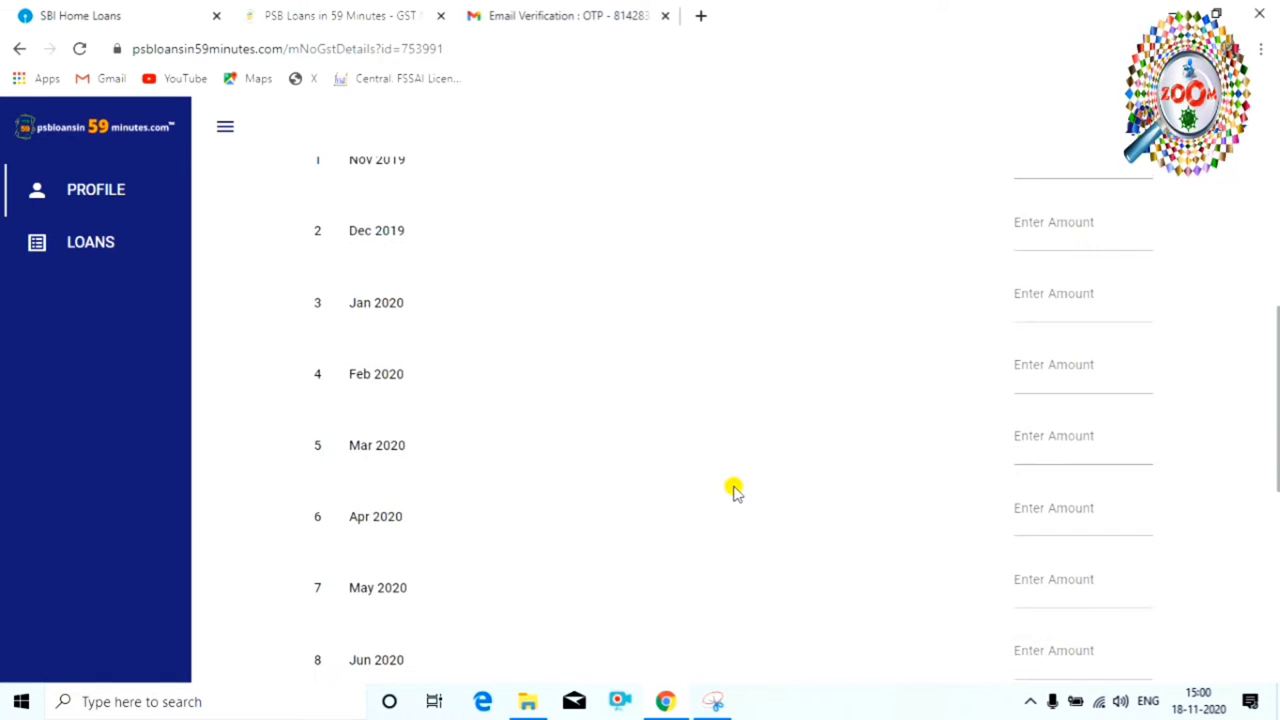
scroll(720, 494, "up", 9)
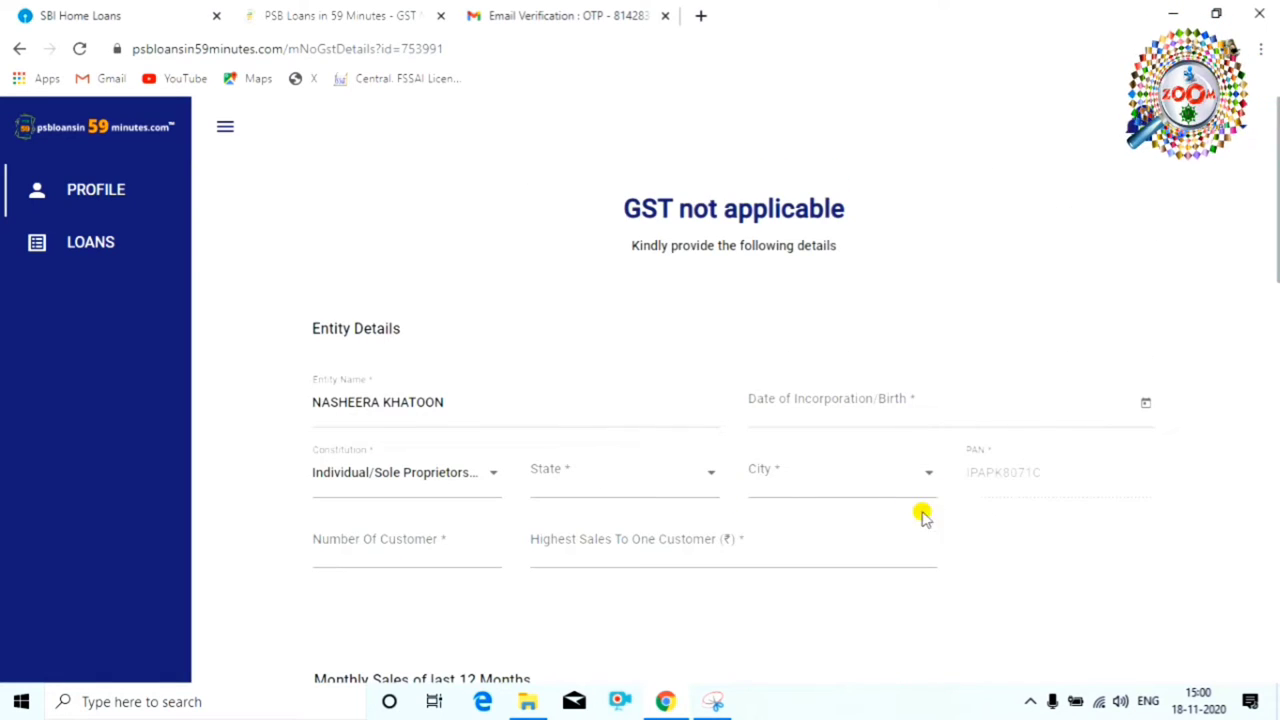
scroll(884, 598, "down", 4)
scroll(884, 598, "down", 8)
scroll(937, 580, "up", 12)
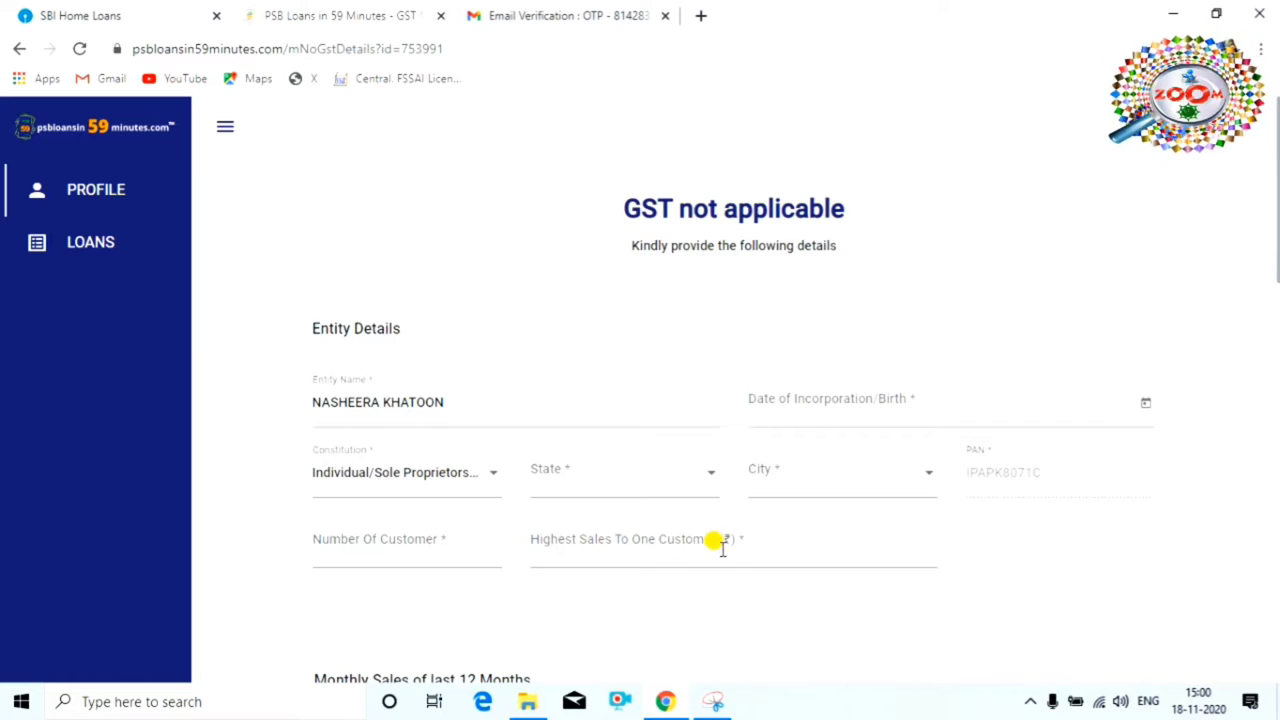
scroll(600, 520, "down", 4)
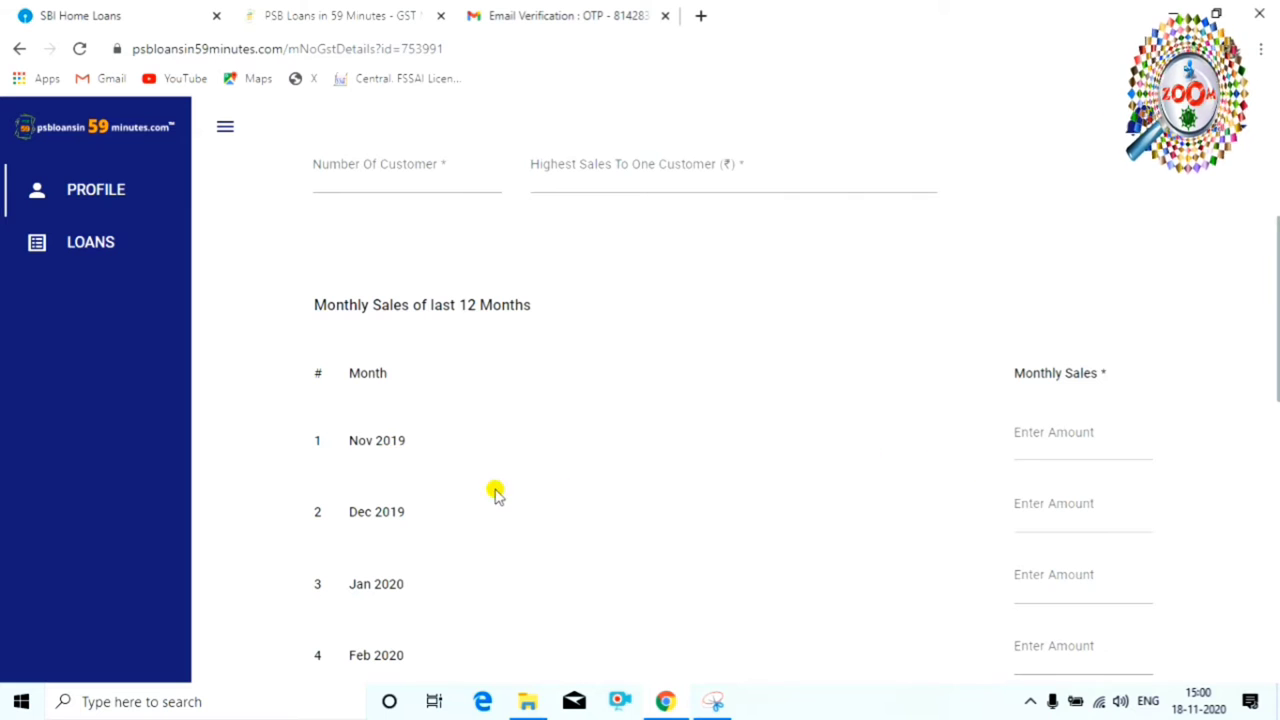
scroll(491, 537, "down", 6)
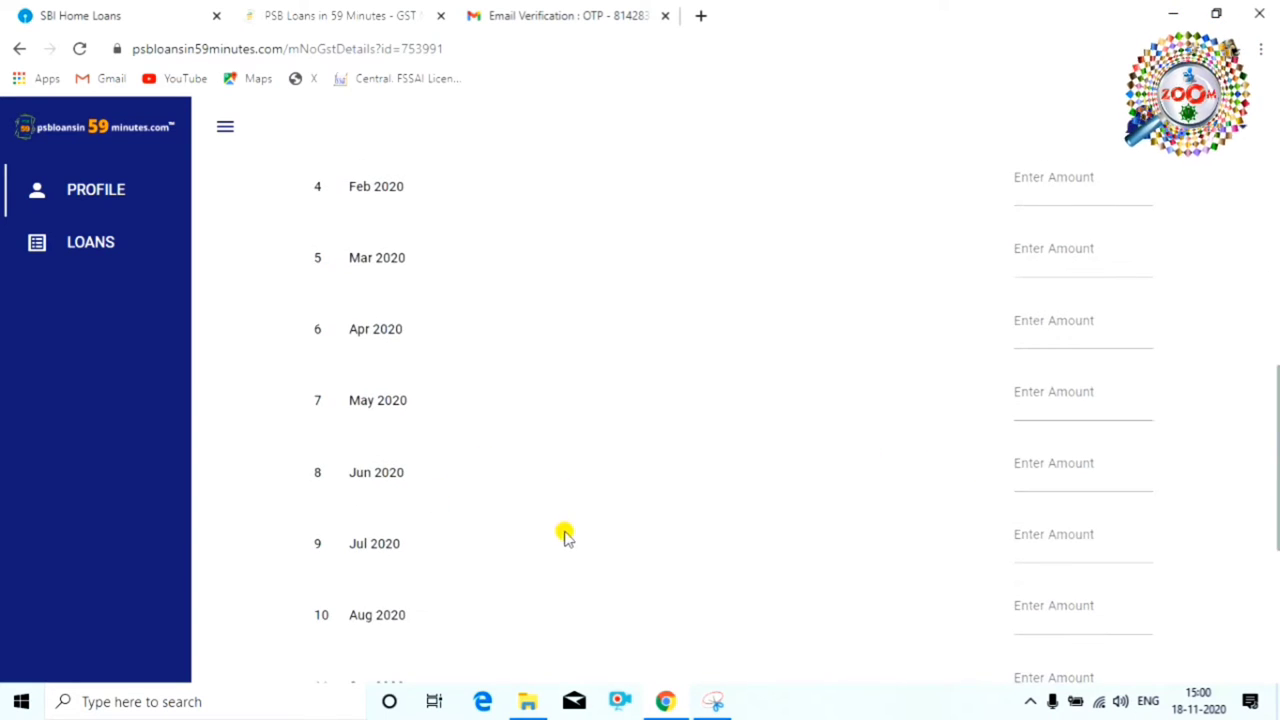
scroll(717, 538, "down", 3)
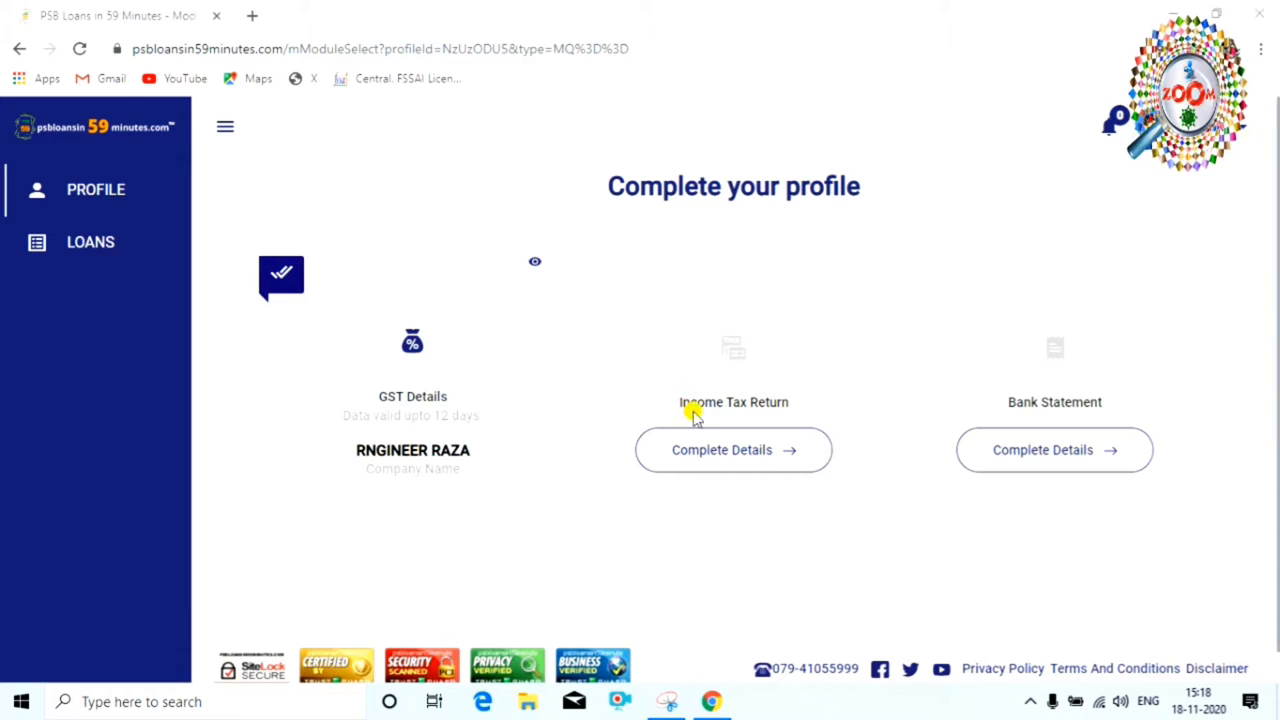
Step: Open the Income Tax Return details and review the Upload ITR slots for FY 2018-19 to 2016-17
left_click(733, 458)
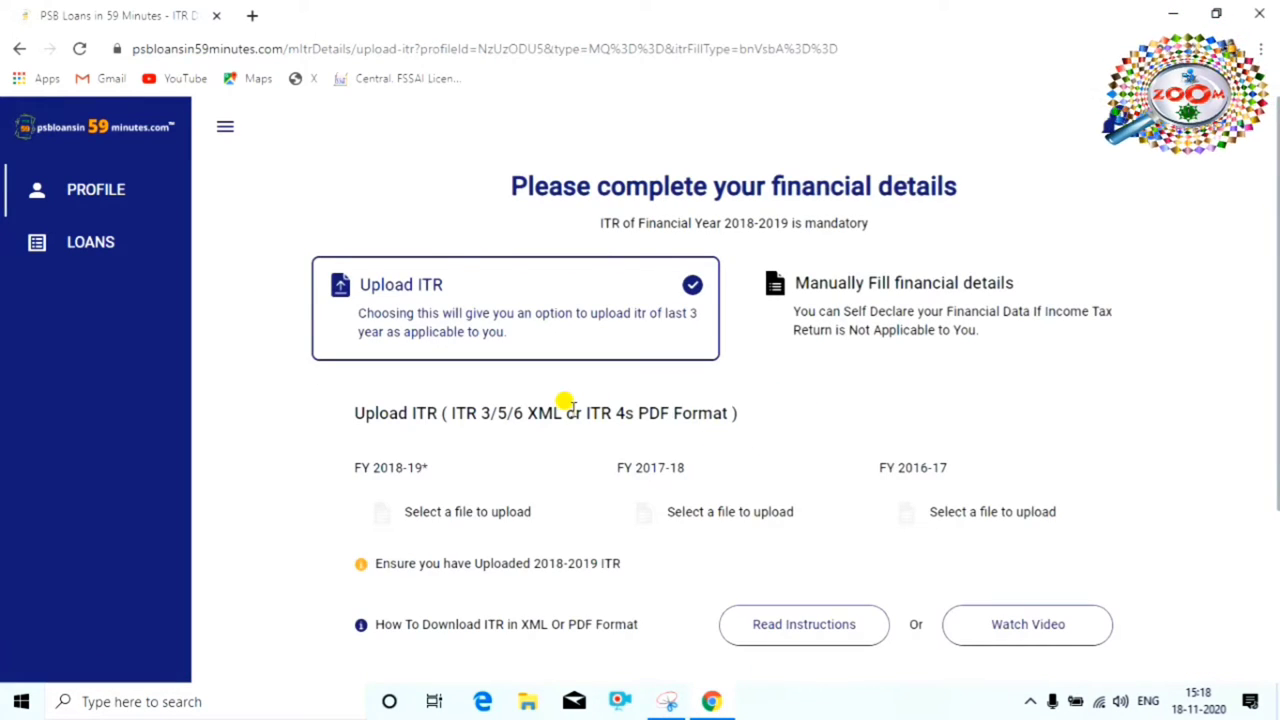
scroll(567, 410, "down", 2)
scroll(572, 420, "down", 2)
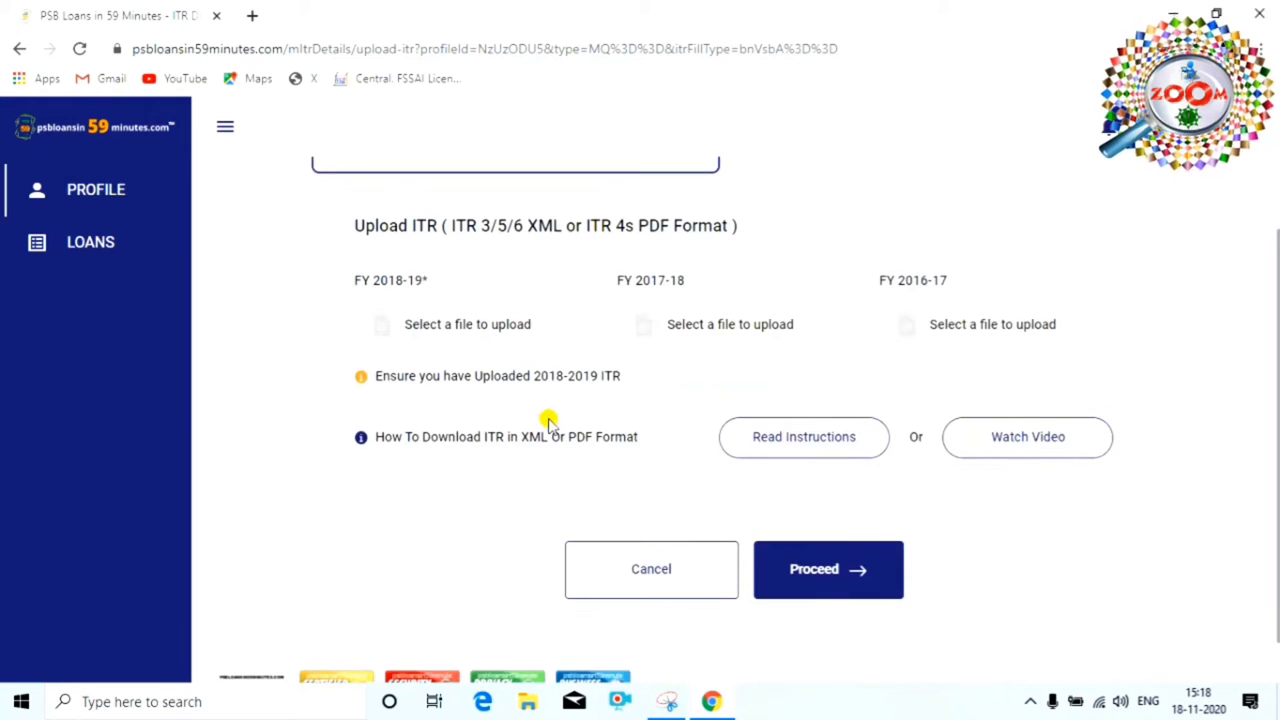
scroll(565, 428, "up", 2)
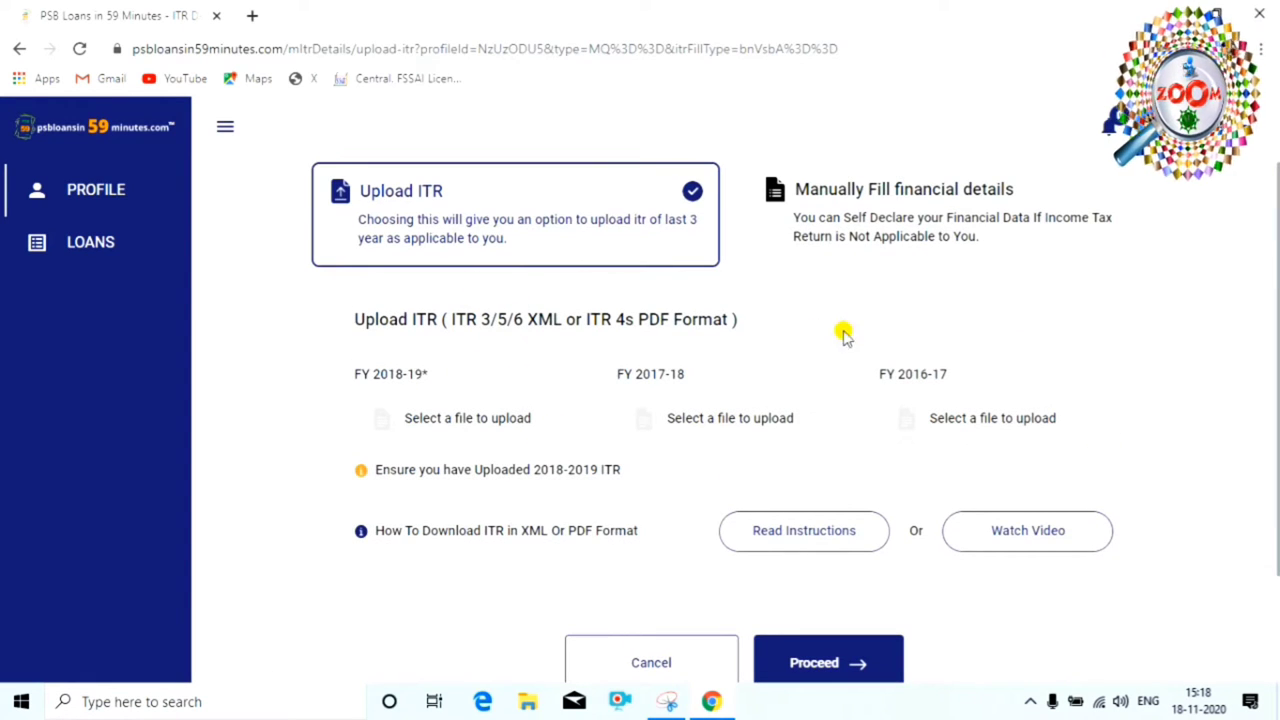
scroll(313, 366, "down", 2)
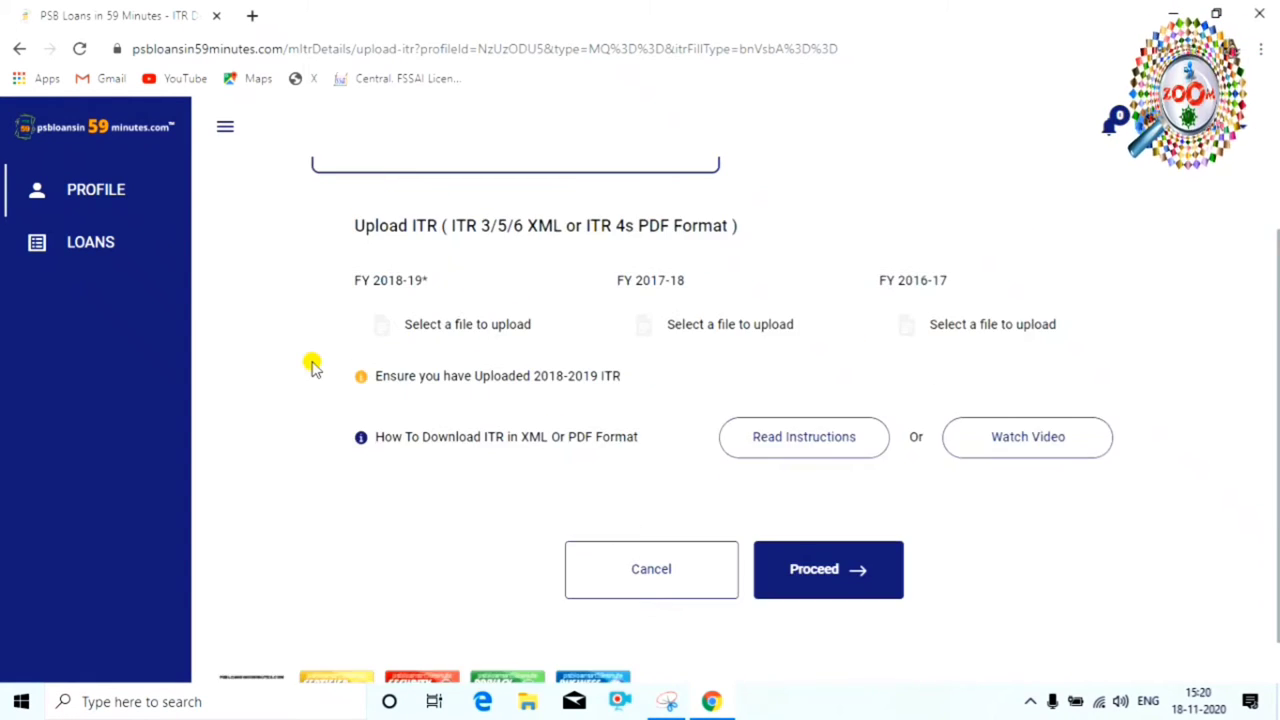
scroll(313, 366, "up", 4)
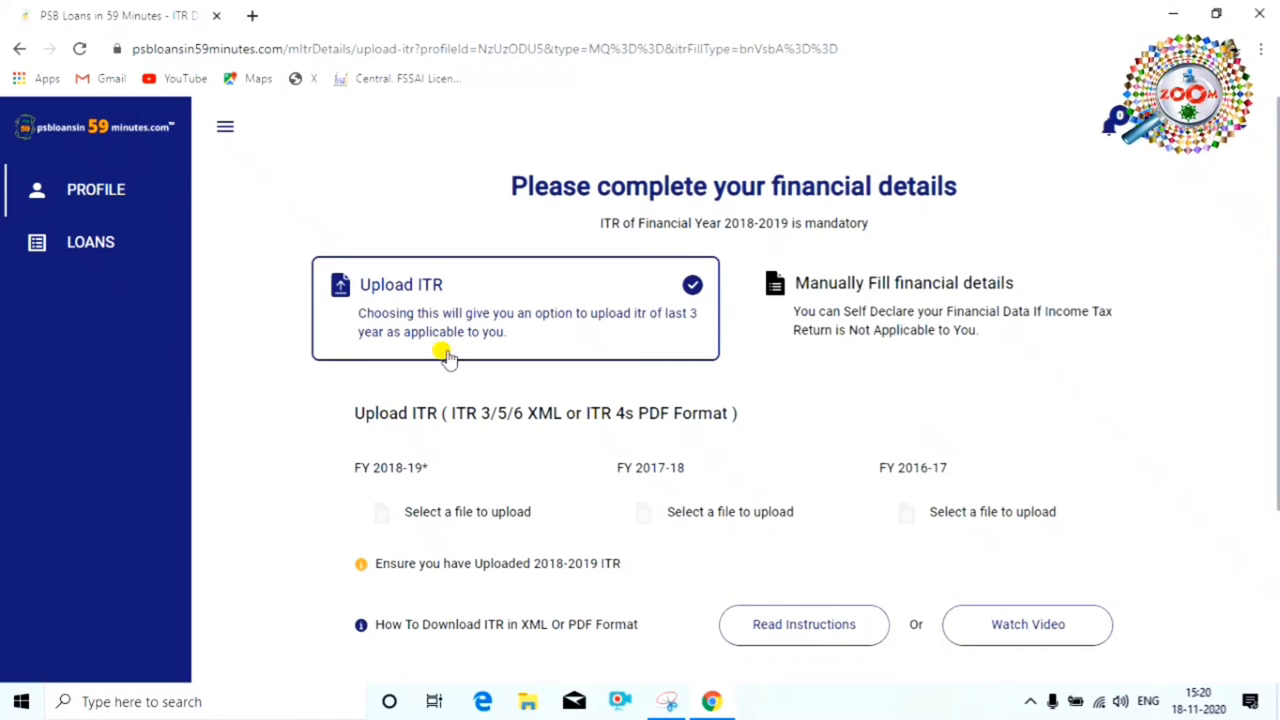
scroll(497, 430, "down", 2)
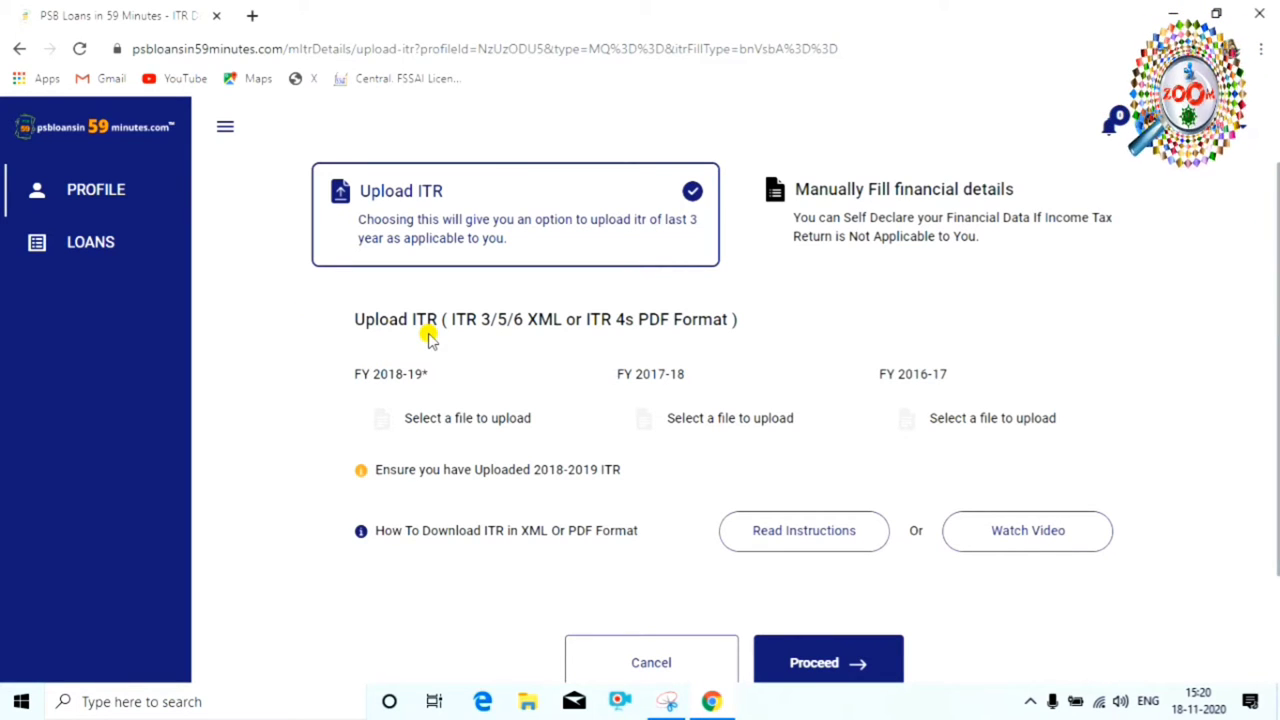
scroll(428, 340, "down", 1)
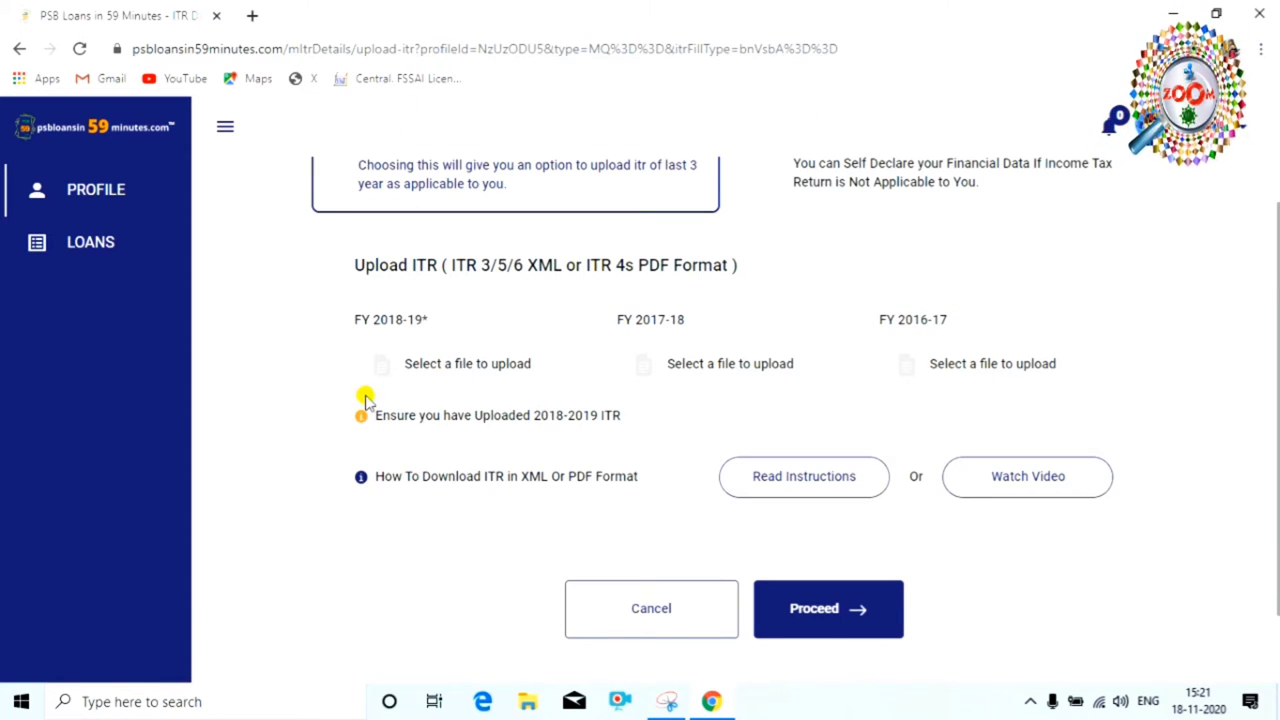
left_click(498, 364)
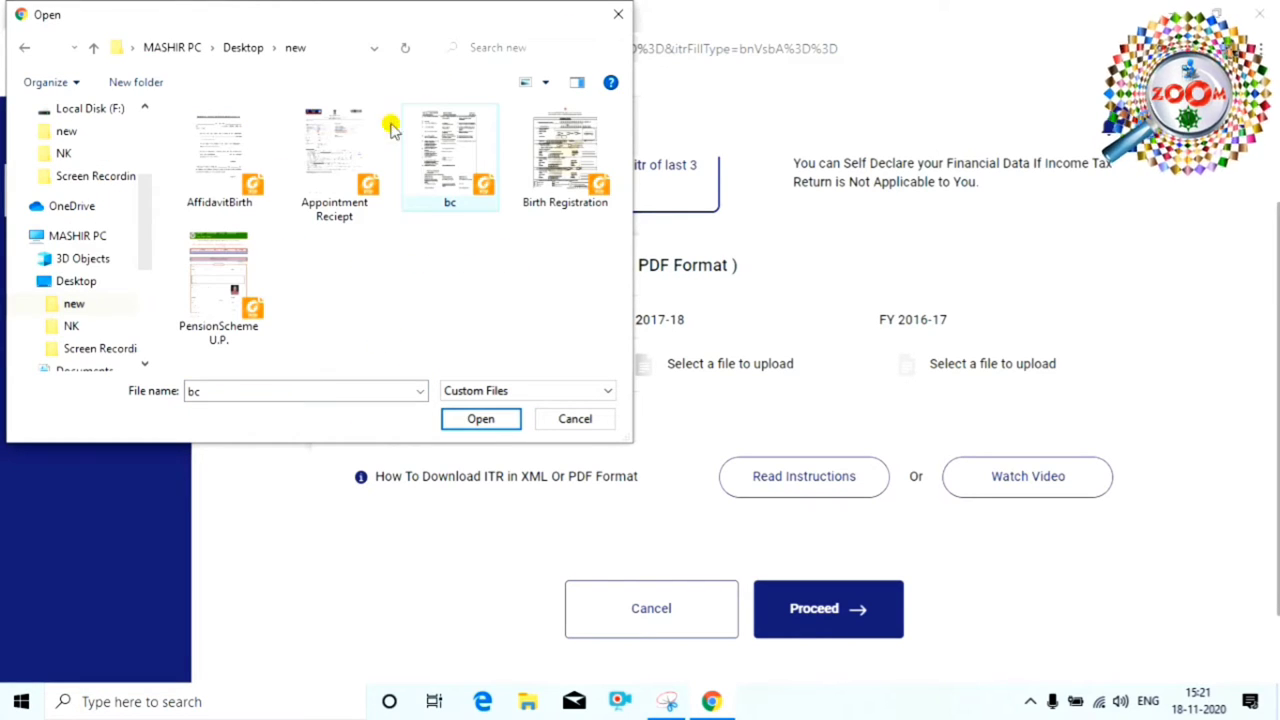
left_click(474, 420)
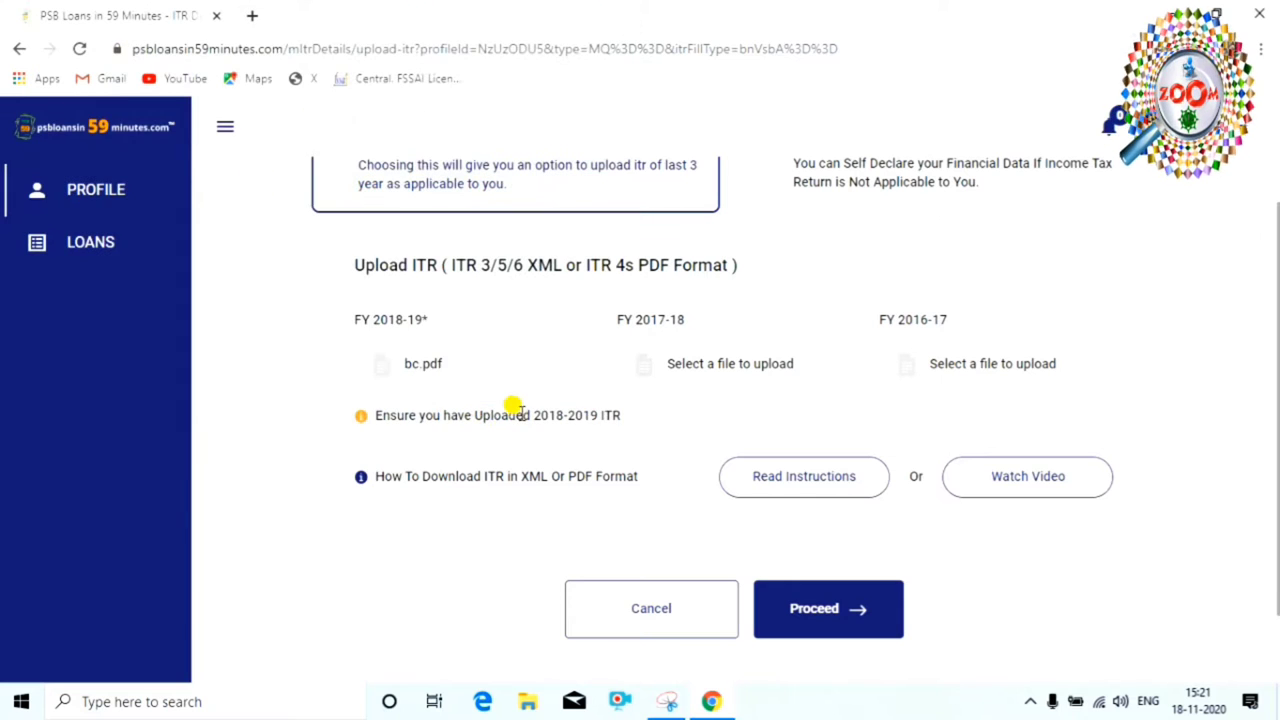
left_click(668, 367)
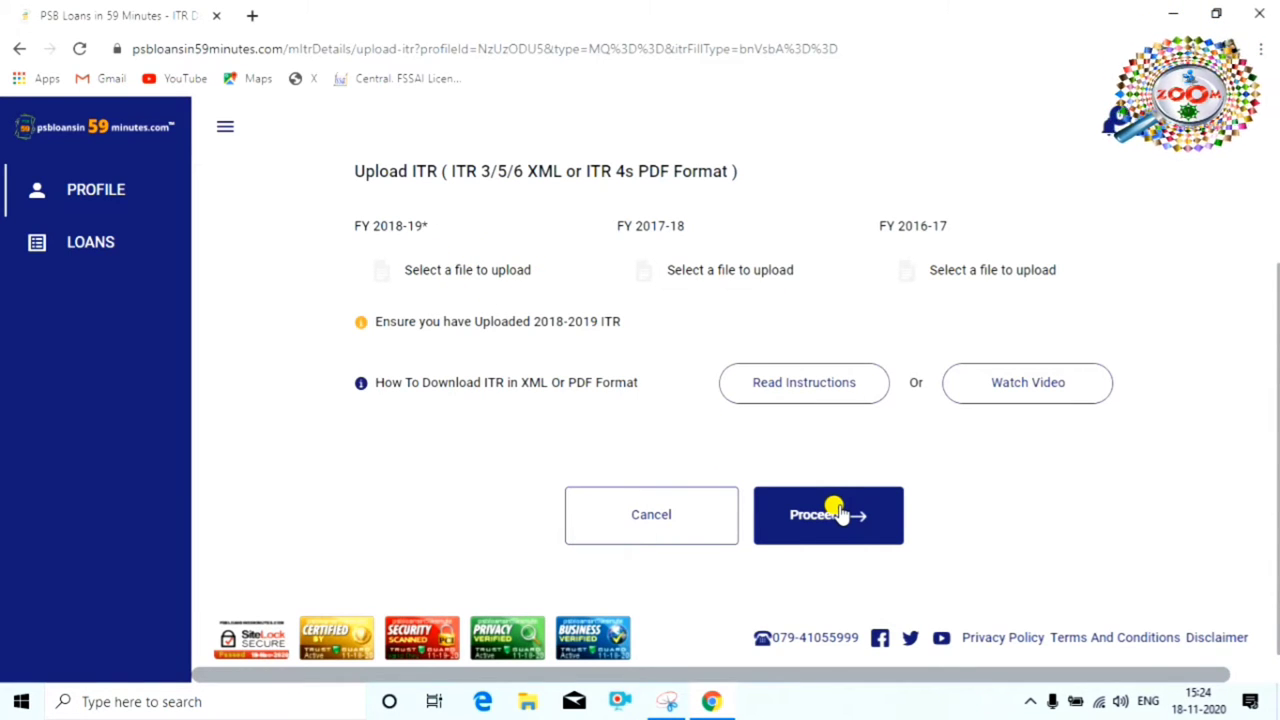
scroll(793, 375, "up", 2)
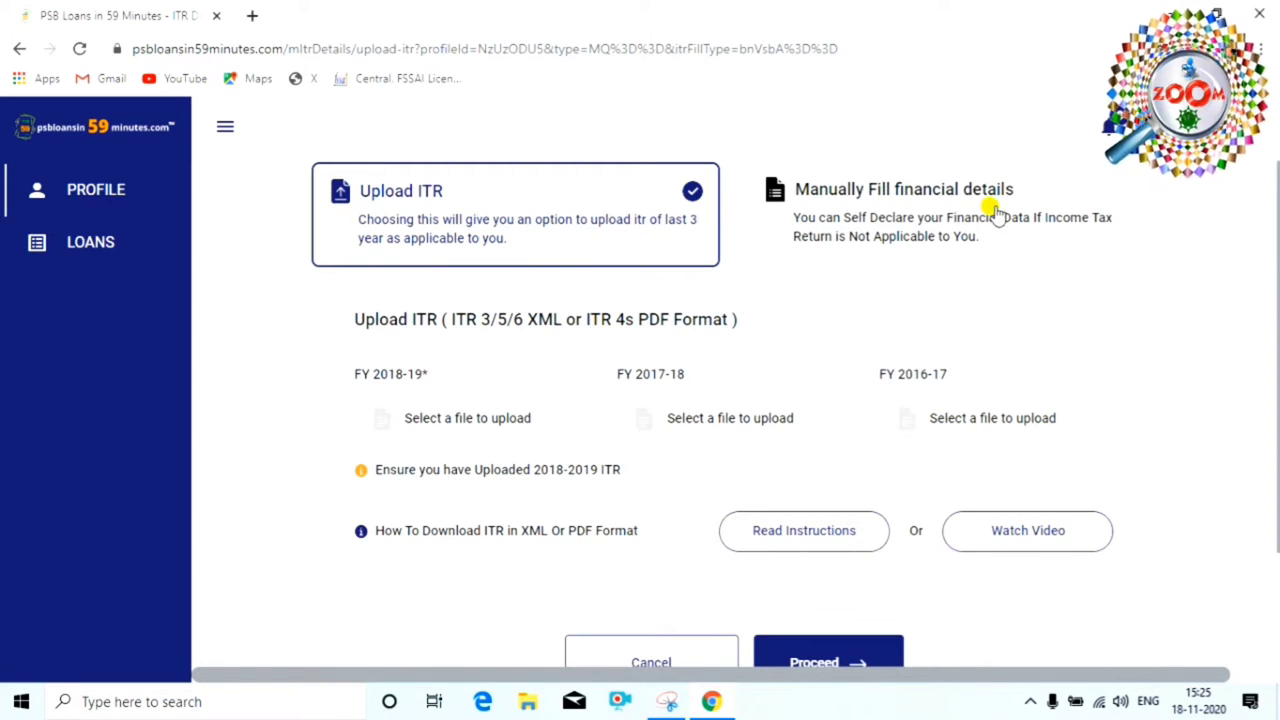
left_click(1090, 205)
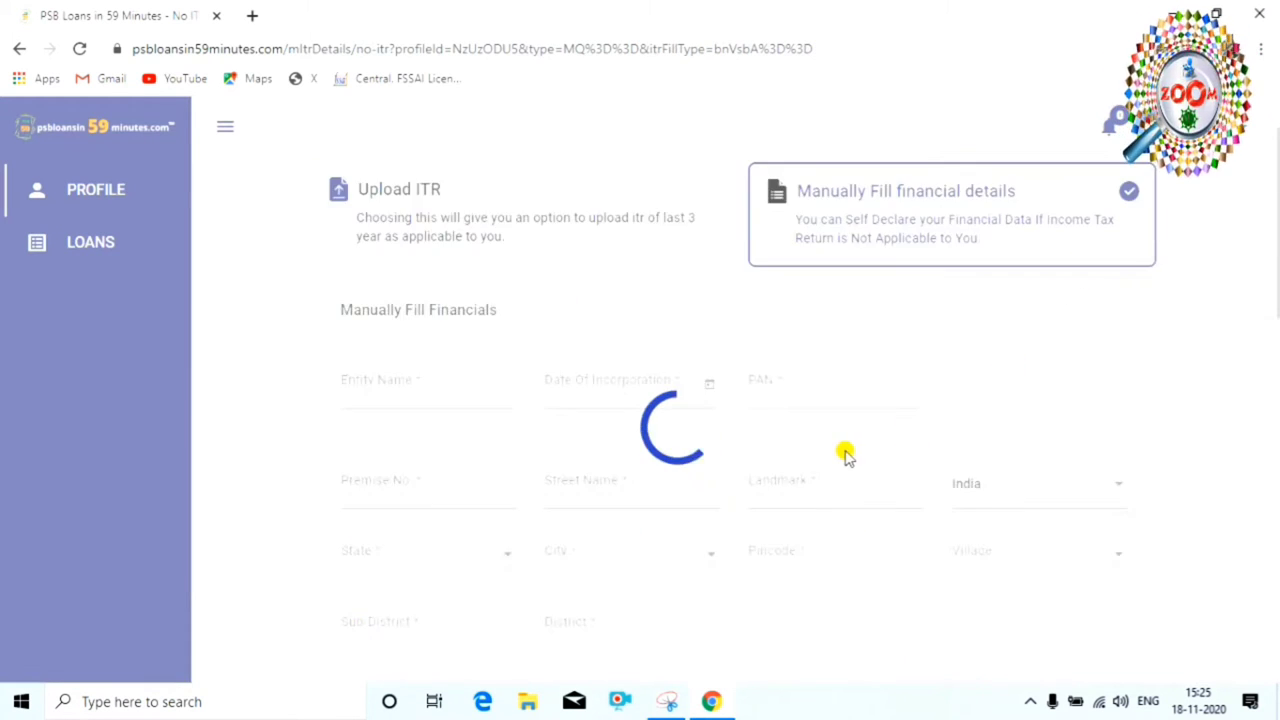
scroll(654, 428, "down", 8)
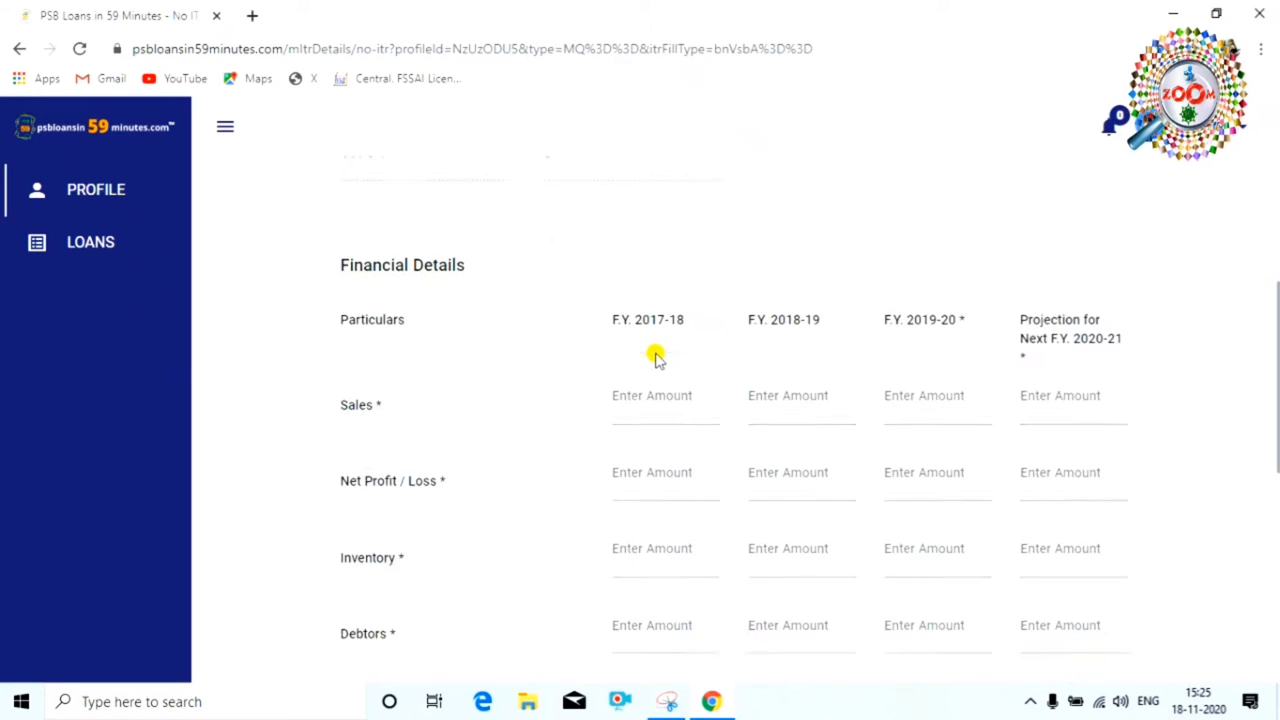
scroll(890, 435, "up", 10)
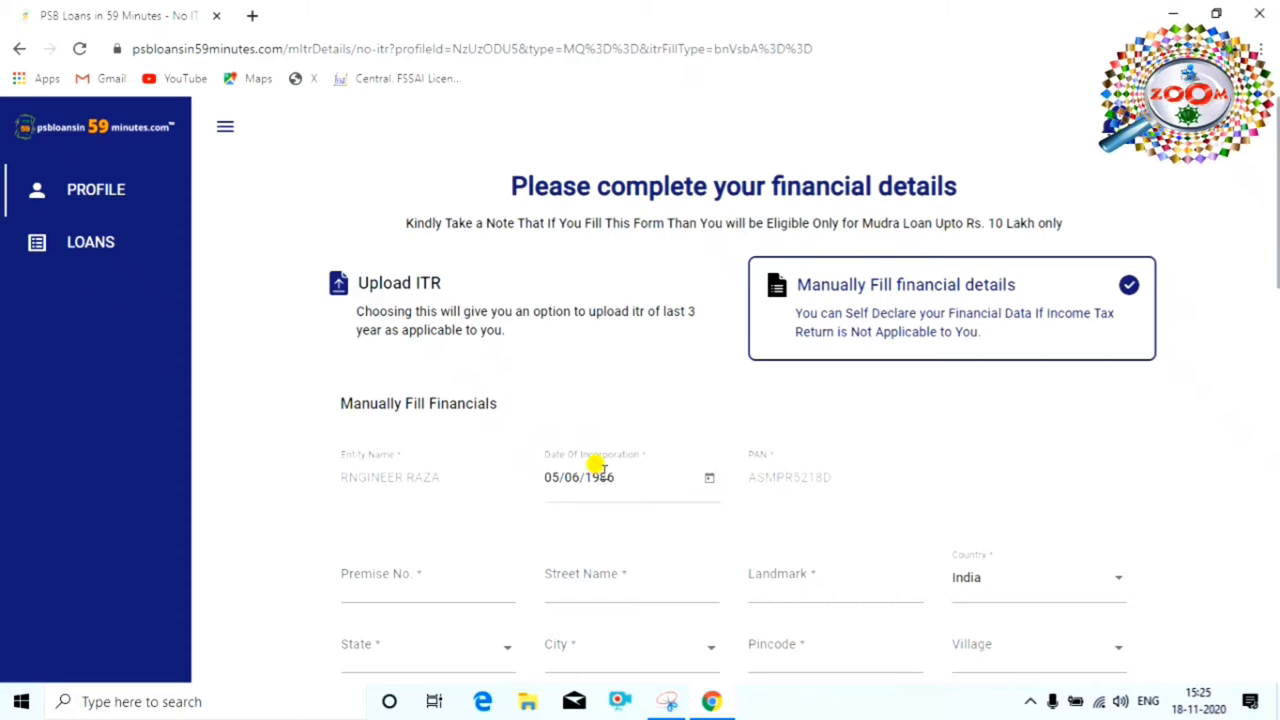
scroll(597, 466, "down", 1)
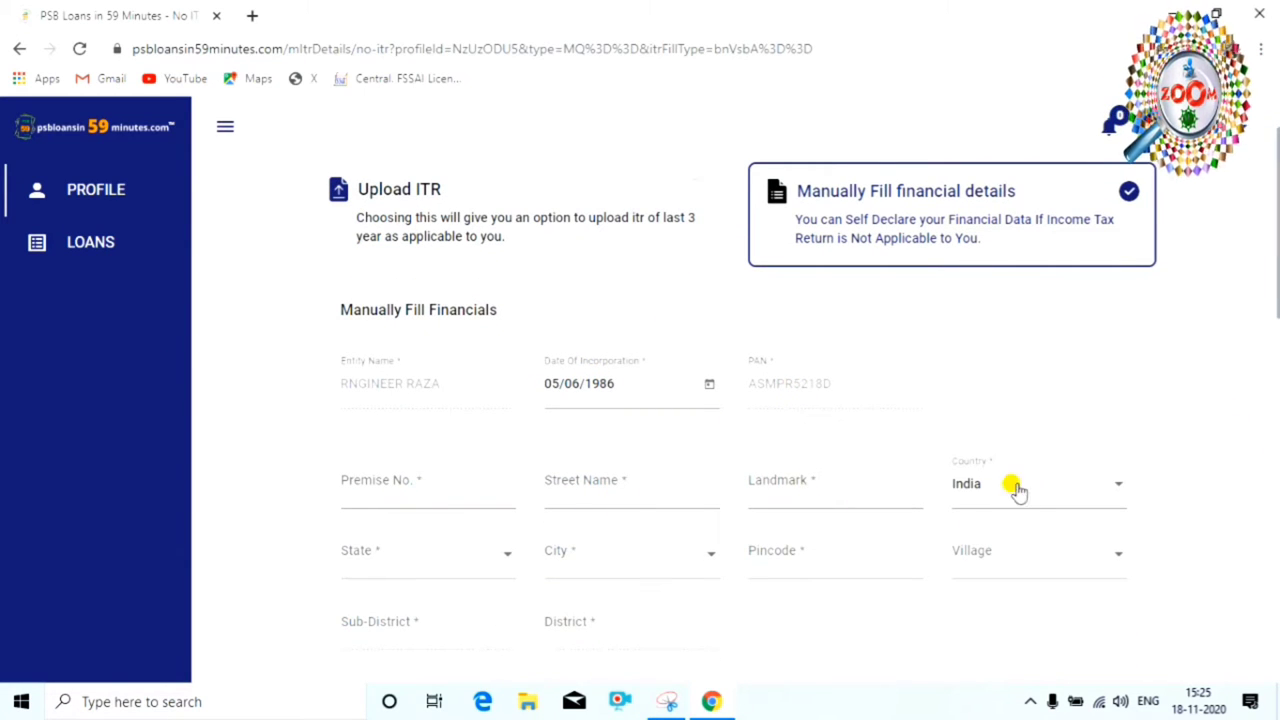
scroll(800, 494, "down", 1)
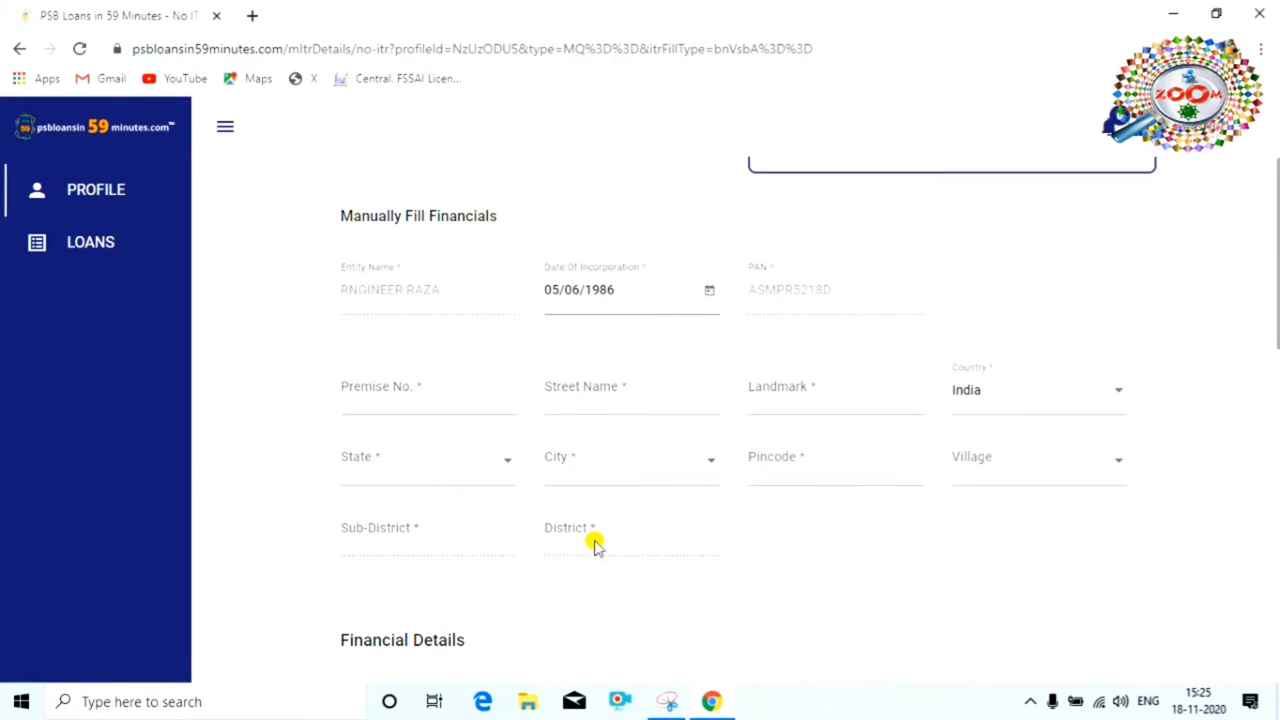
scroll(594, 543, "down", 2)
scroll(1062, 478, "down", 2)
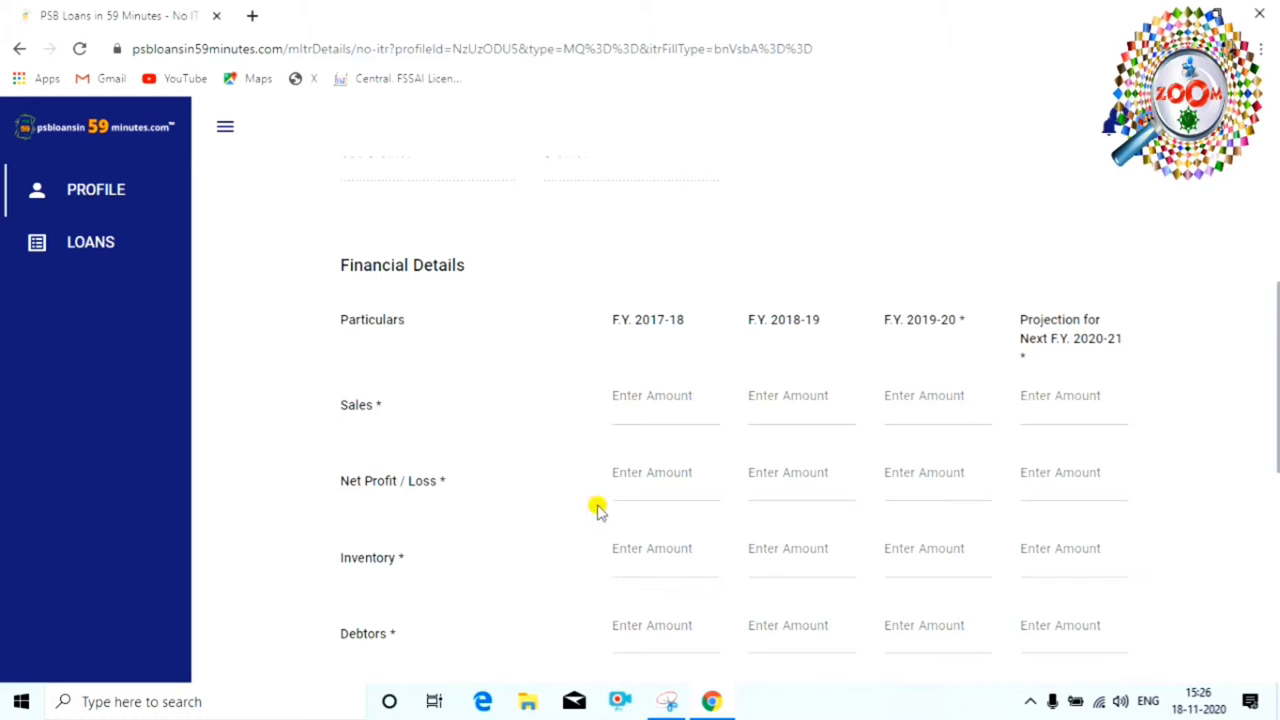
scroll(470, 503, "down", 1)
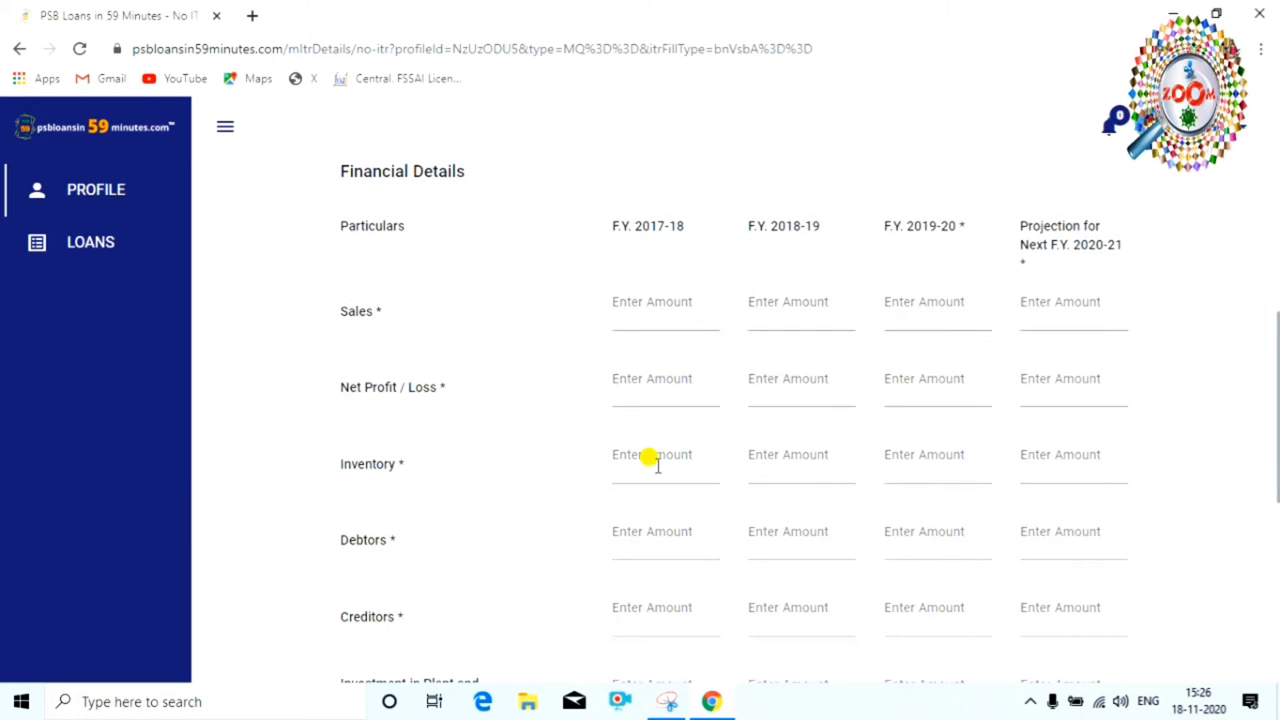
scroll(382, 484, "down", 1)
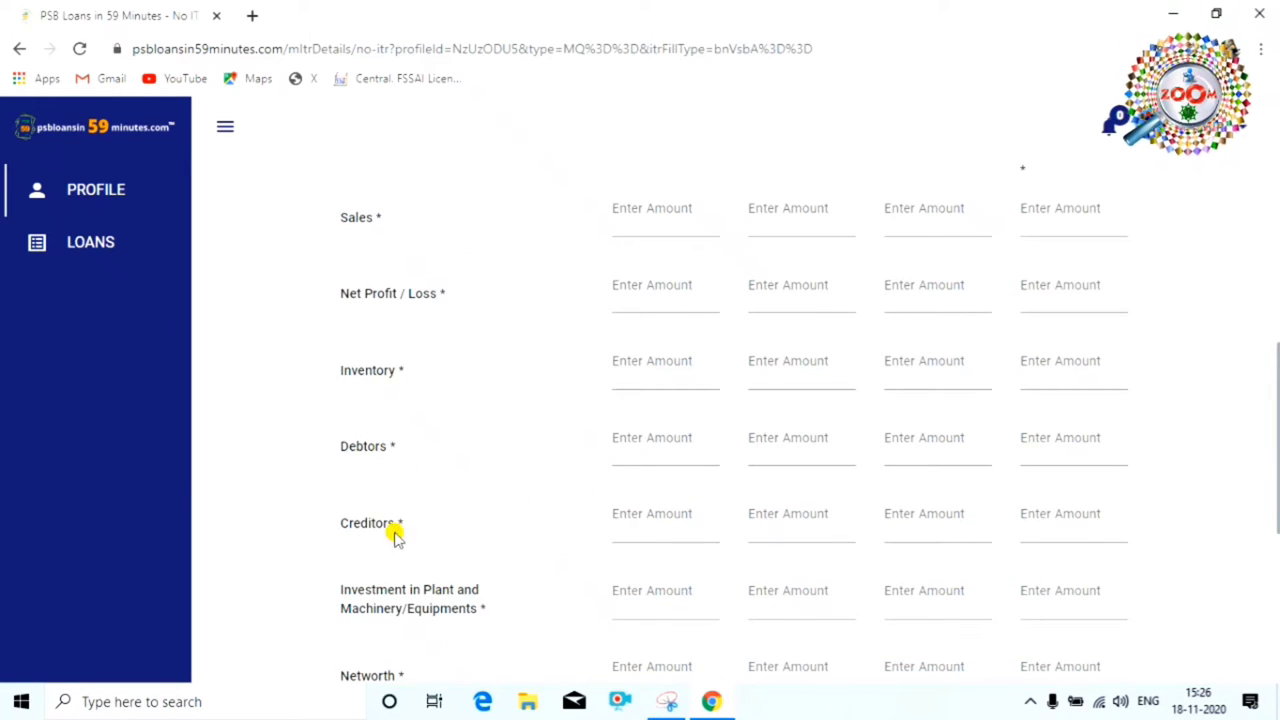
scroll(560, 500, "down", 2)
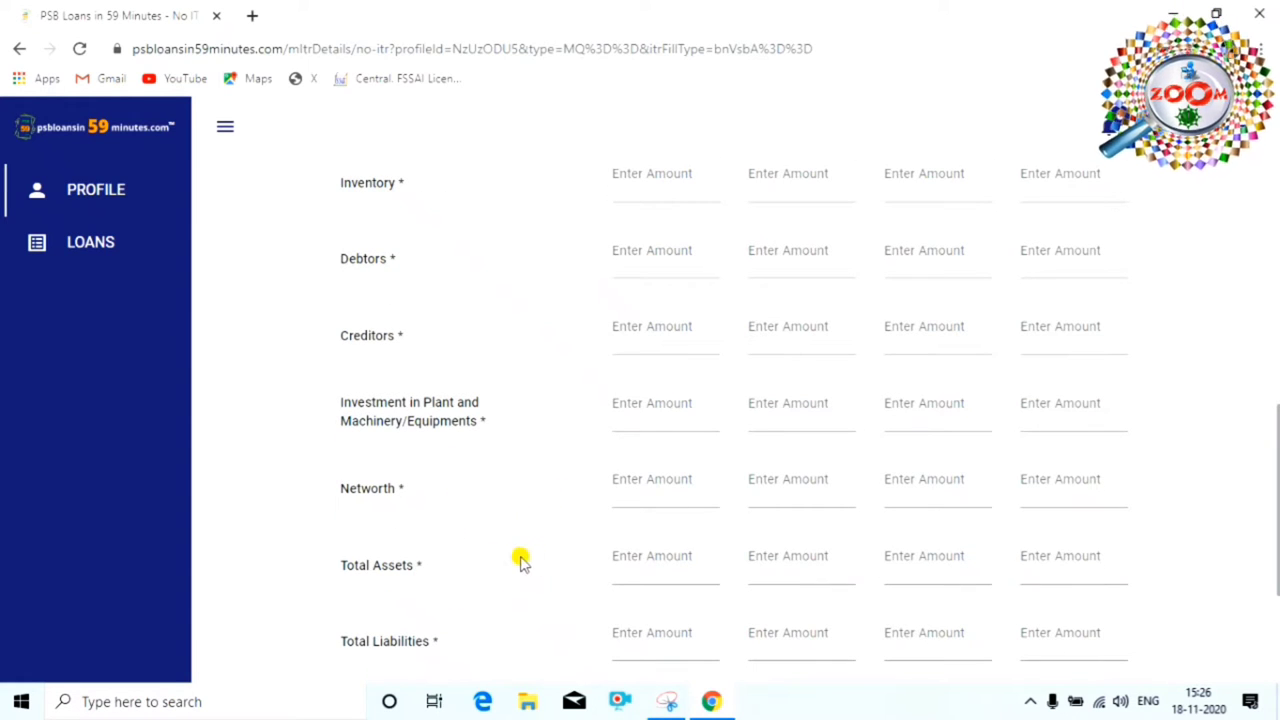
scroll(560, 556, "down", 1)
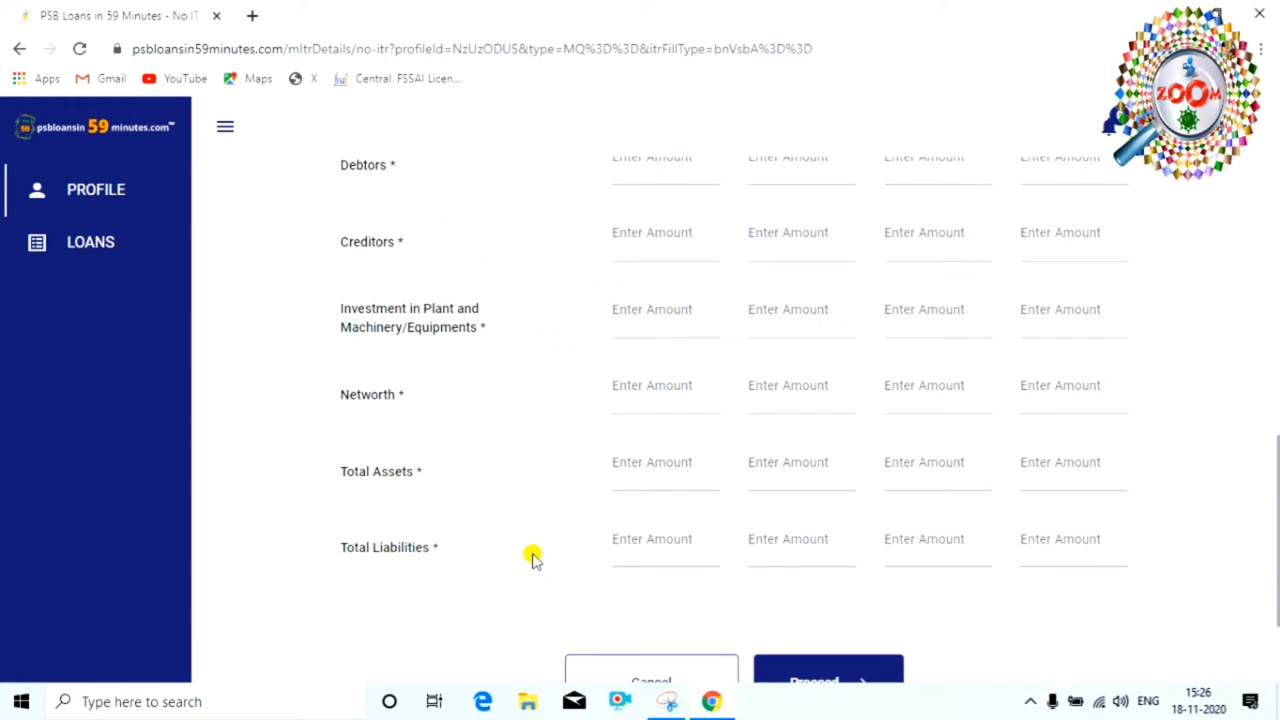
scroll(630, 430, "up", 5)
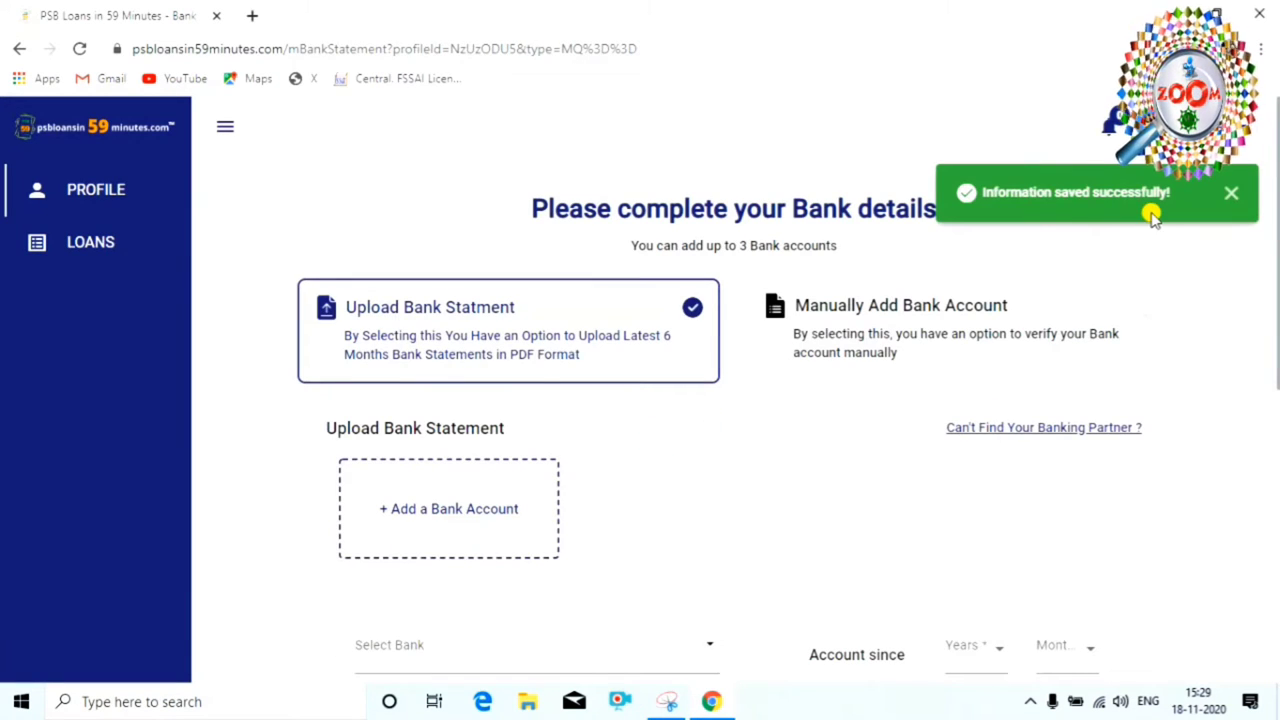
Step: Select HDFC Bank India from the bank list
scroll(686, 403, "down", 2)
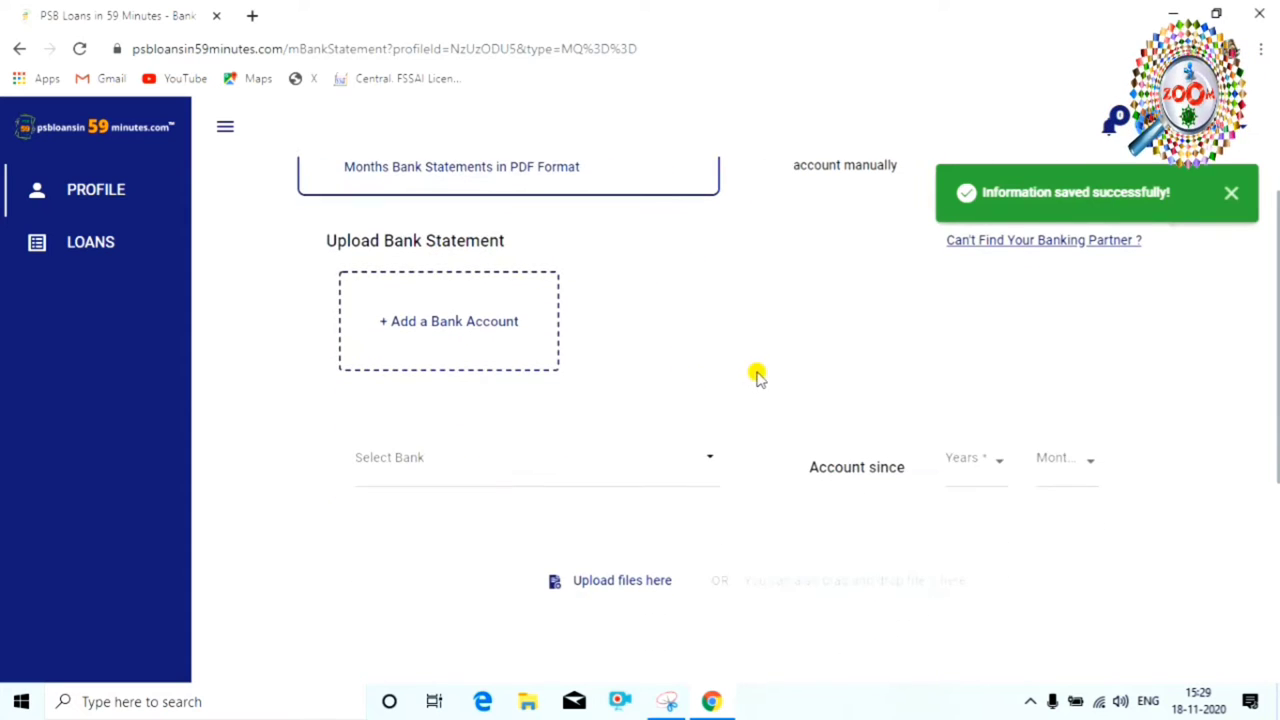
scroll(780, 365, "down", 1)
scroll(762, 368, "up", 2)
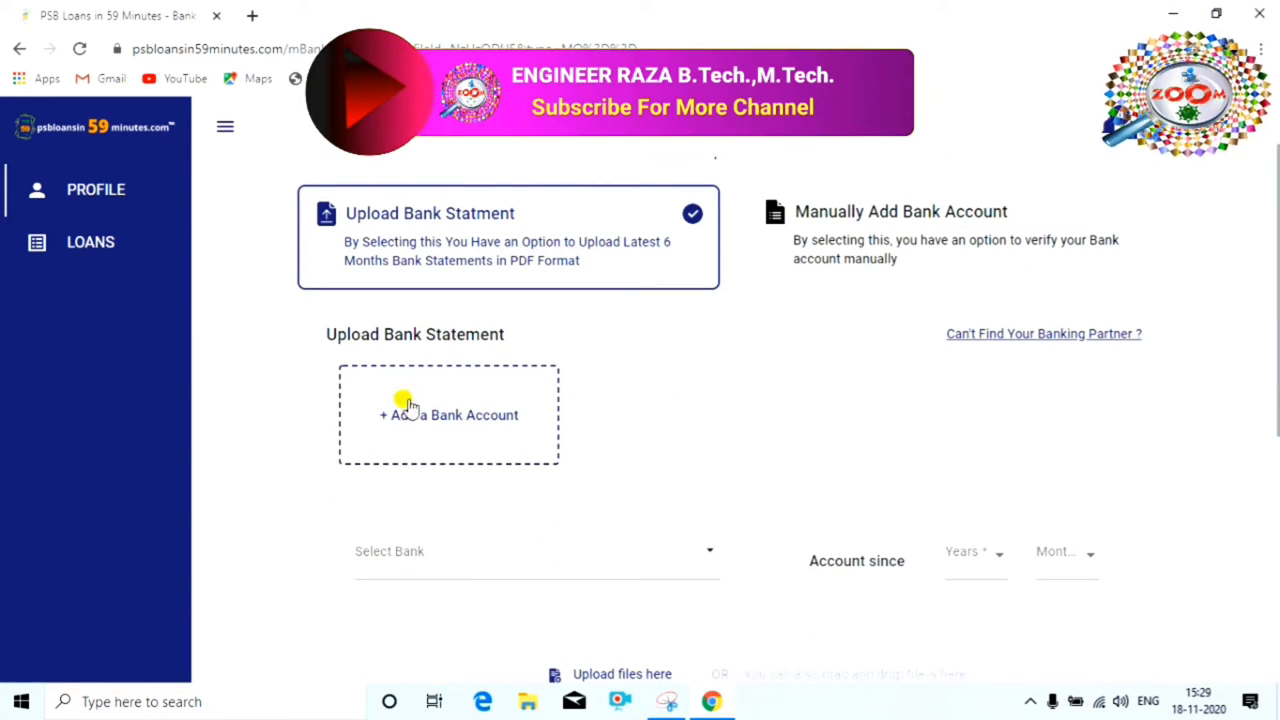
scroll(568, 398, "down", 1)
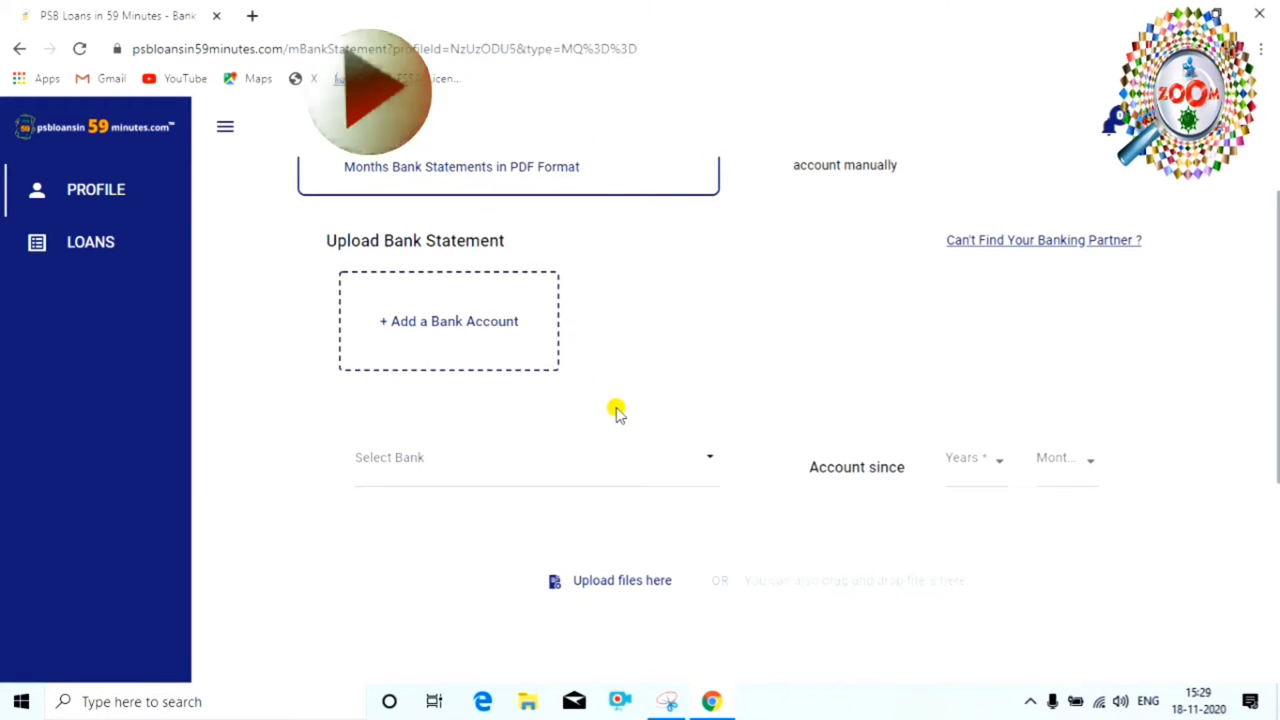
left_click(703, 460)
scroll(586, 357, "down", 5)
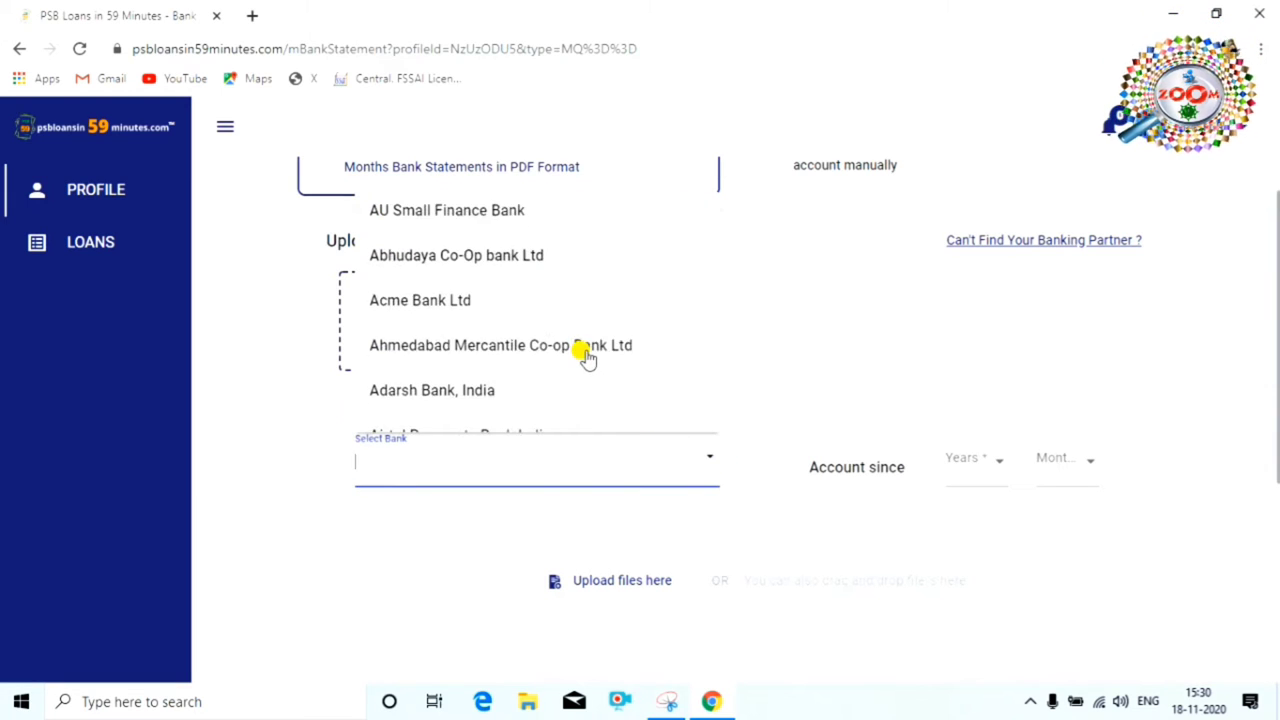
scroll(586, 357, "down", 2)
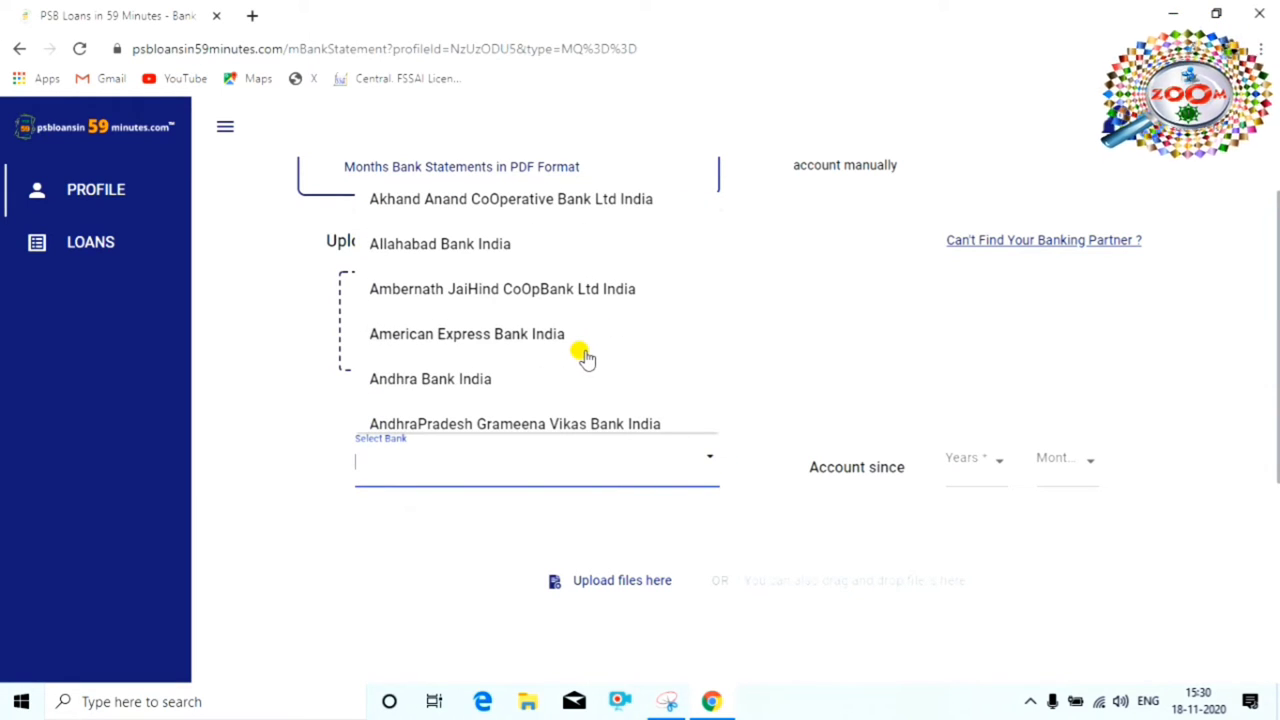
scroll(586, 352, "down", 10)
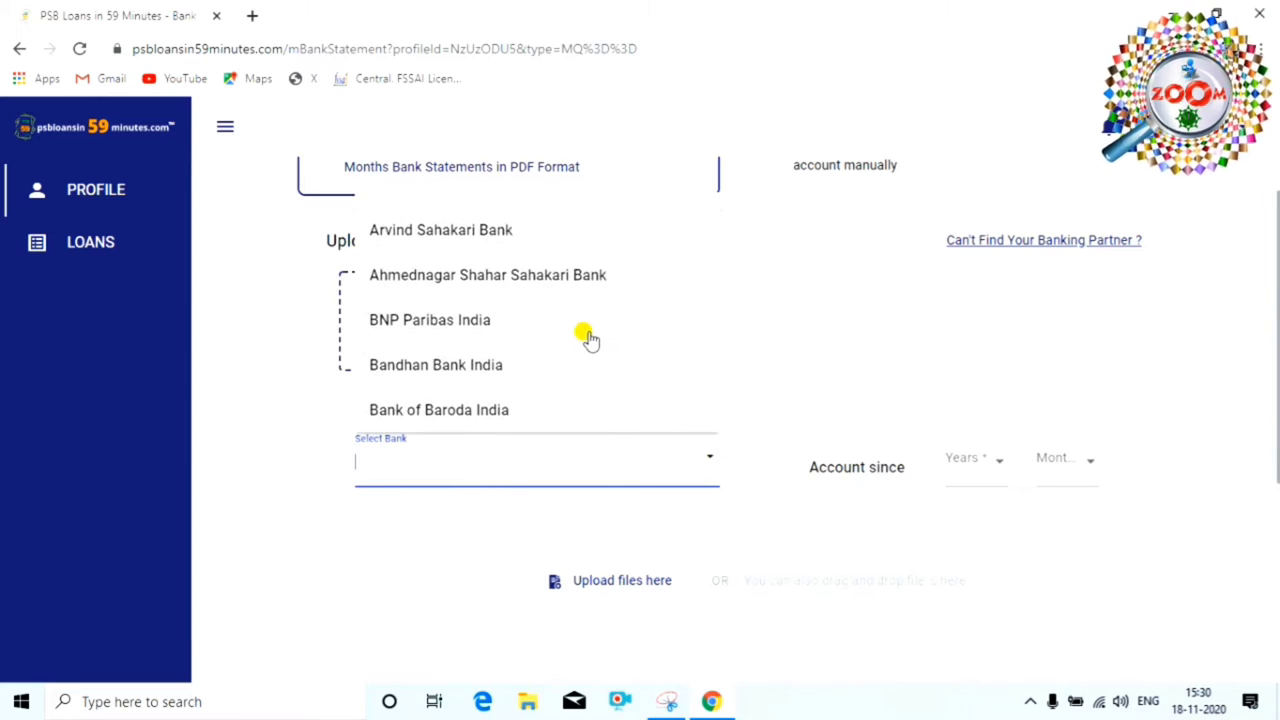
scroll(588, 340, "down", 10)
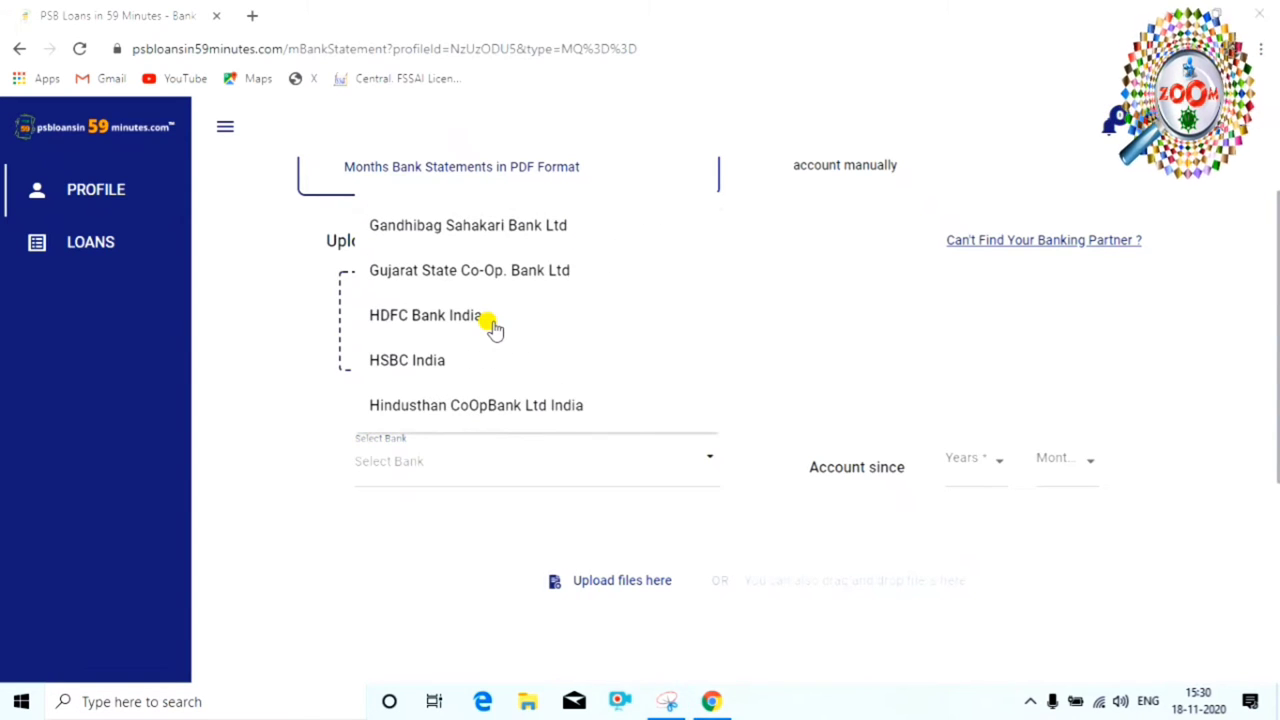
left_click(457, 318)
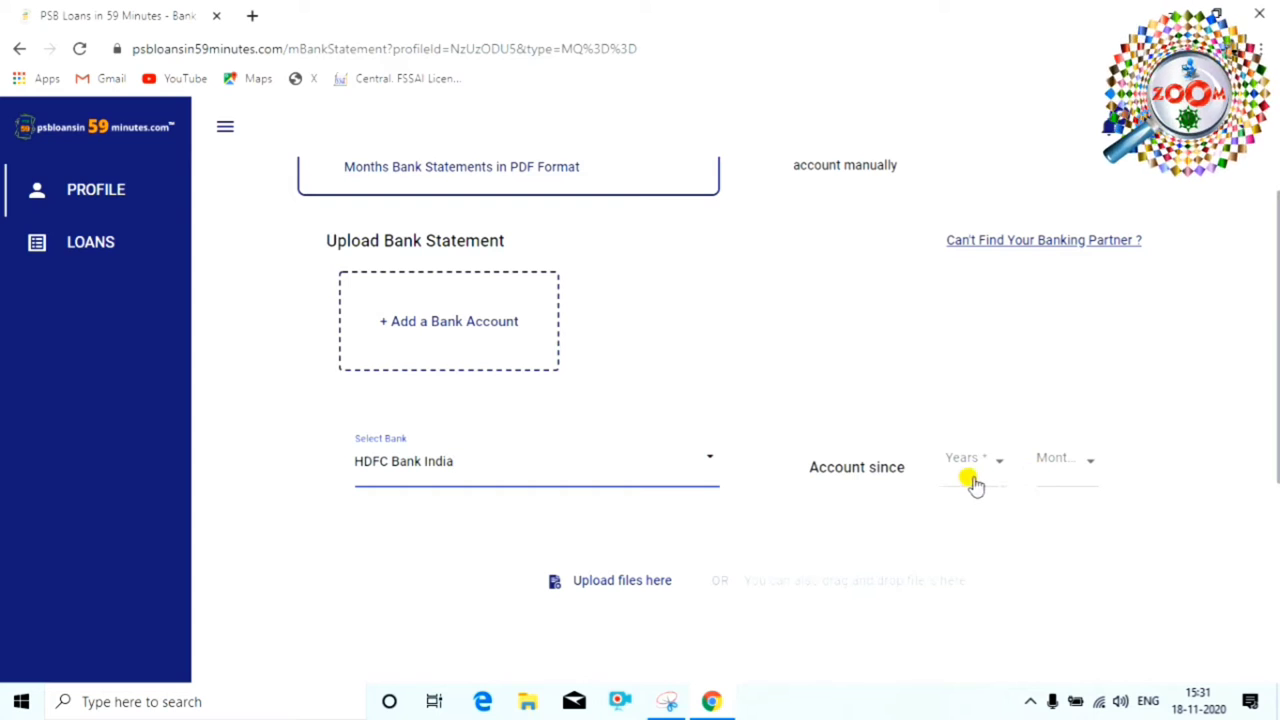
Step: Set account since to February 2020 and start the bank statement upload
left_click(1097, 474)
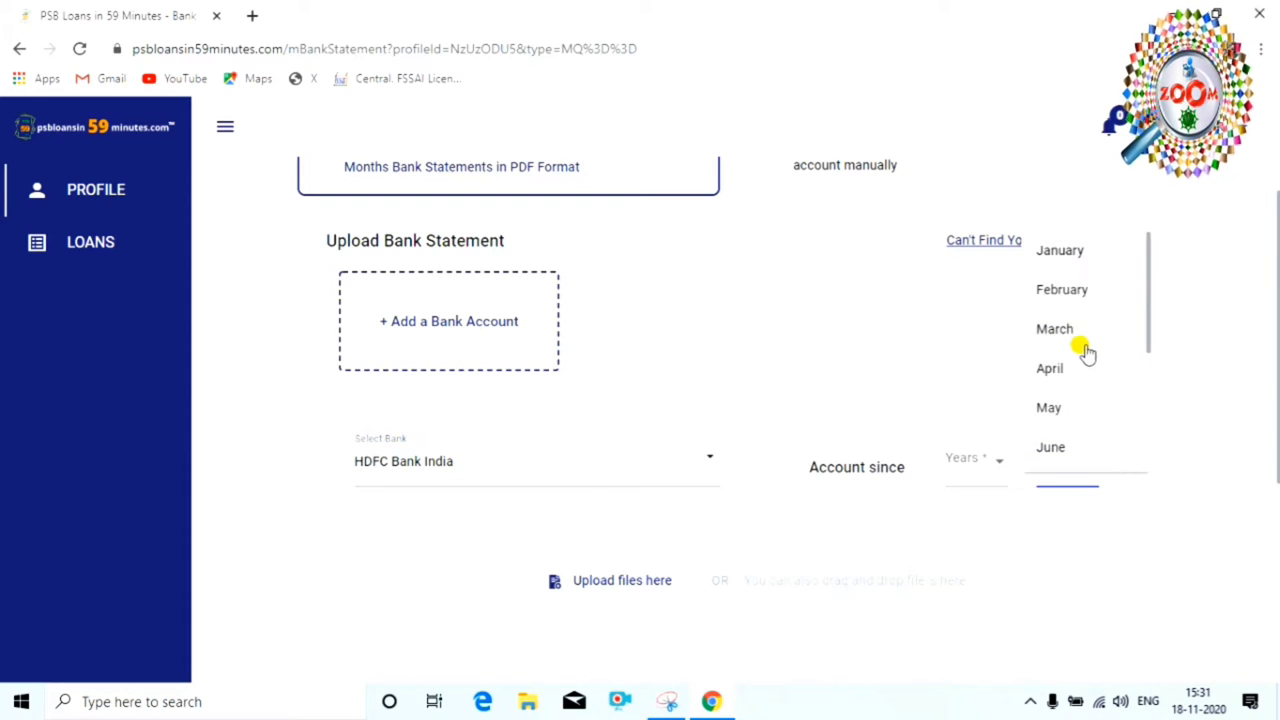
left_click(1086, 295)
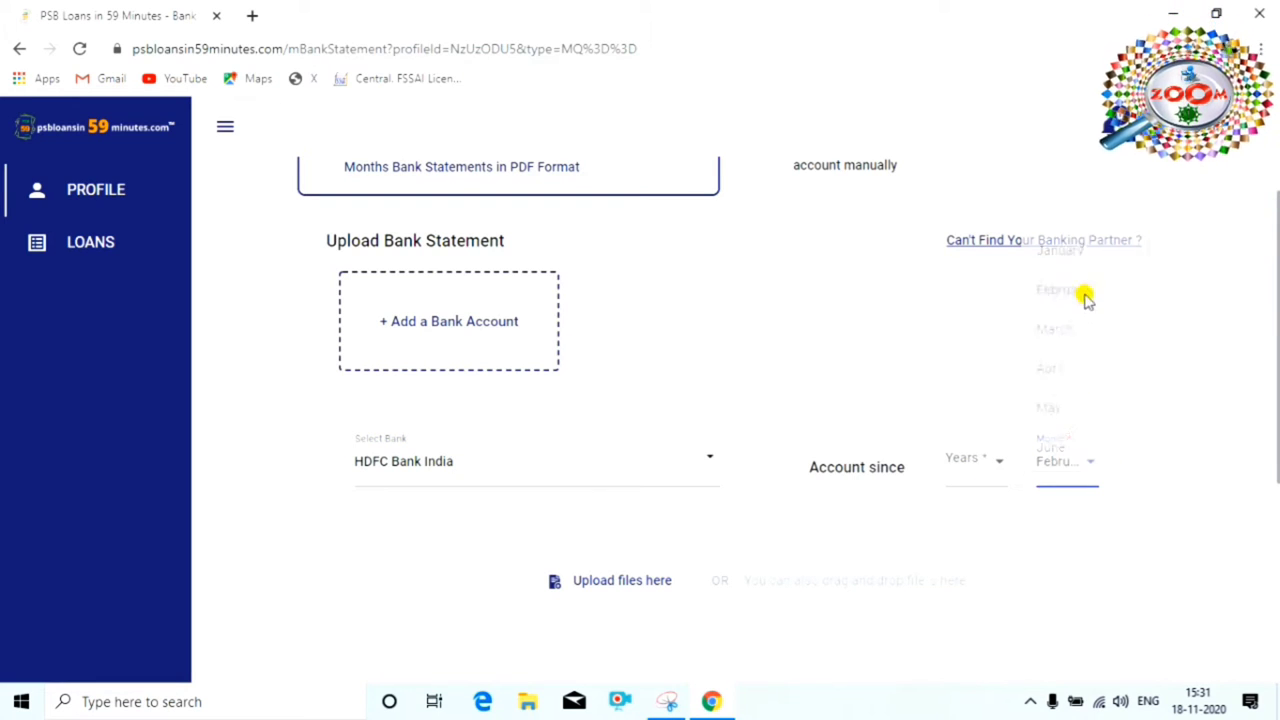
left_click(993, 463)
left_click(971, 248)
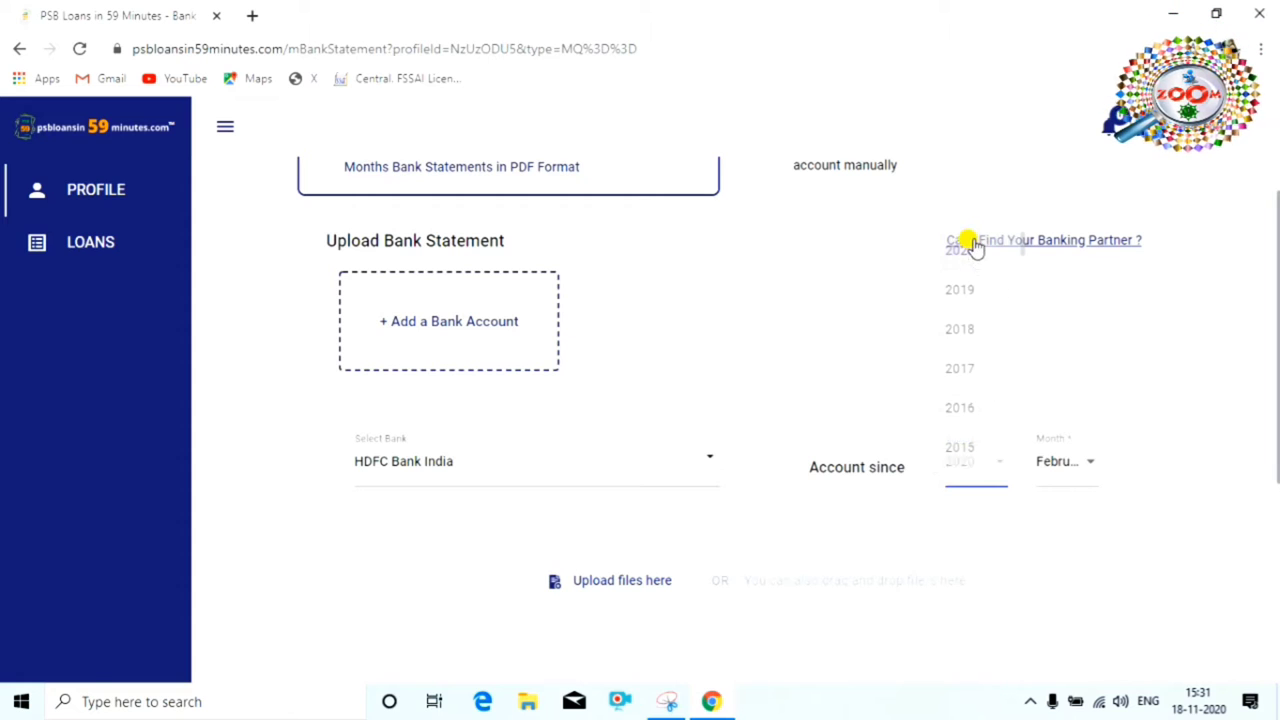
scroll(862, 528, "down", 1)
scroll(660, 422, "down", 1)
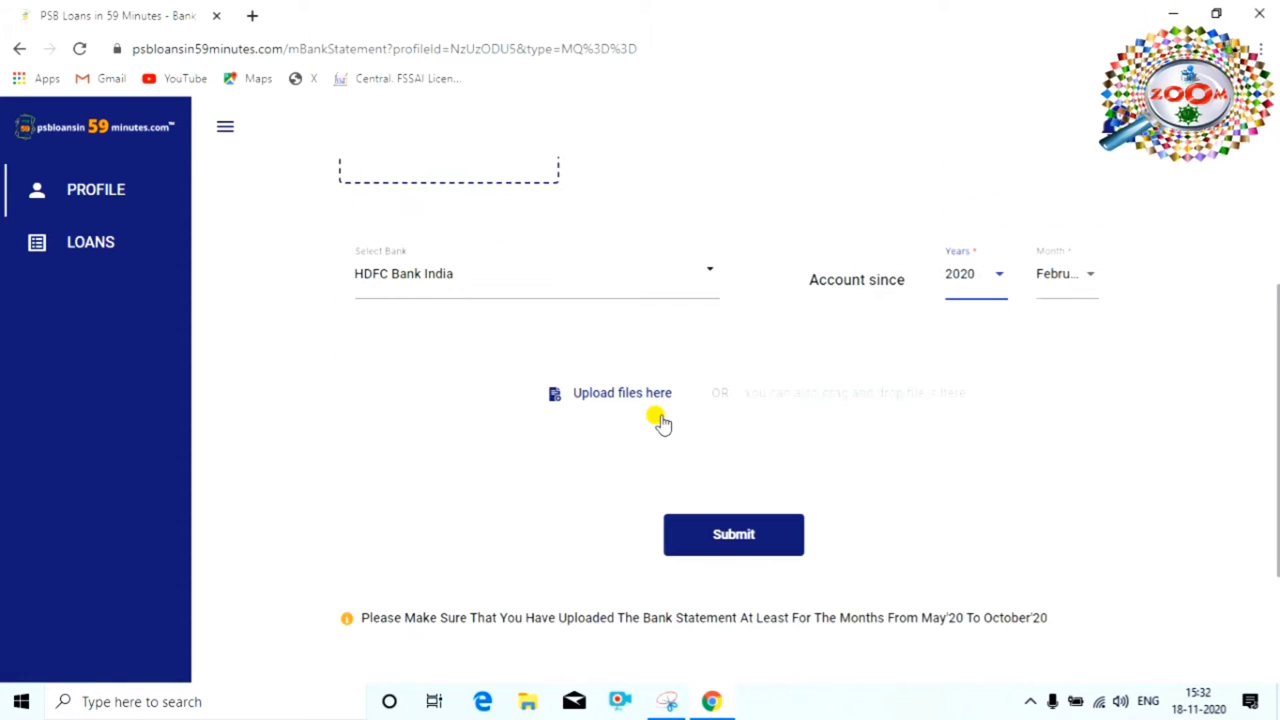
left_click(604, 398)
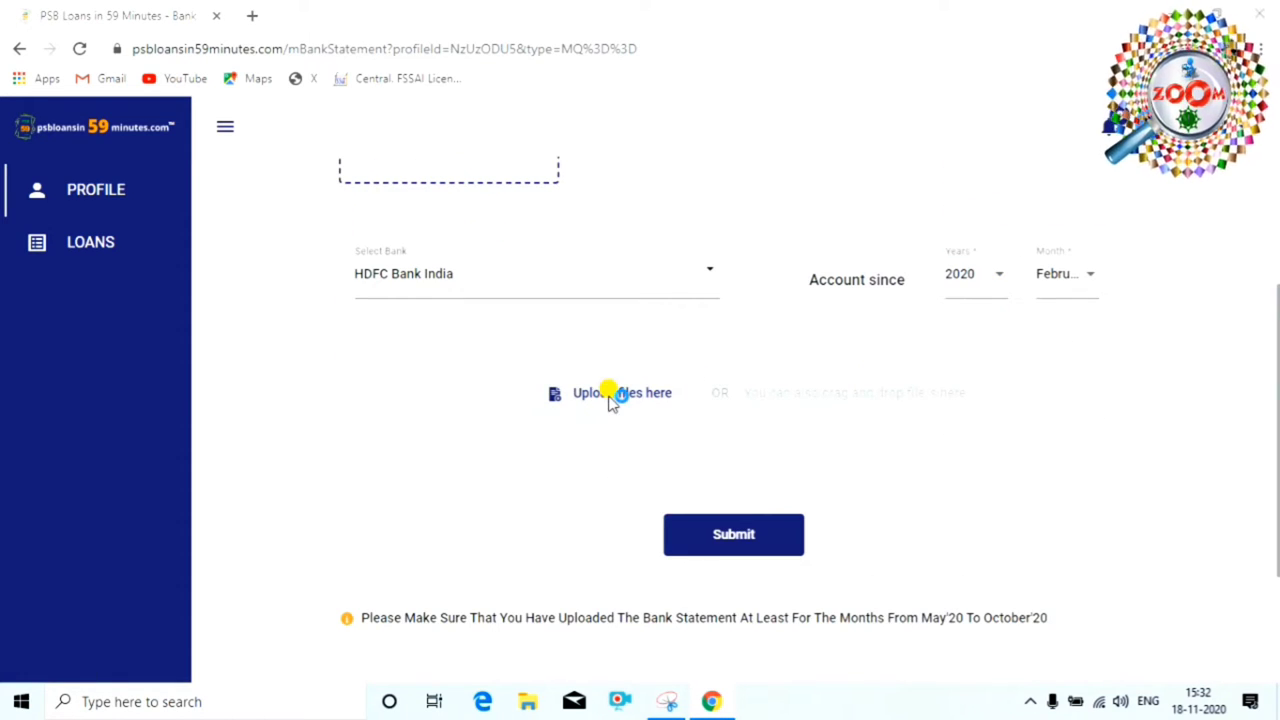
Step: Attach Birth Registration.pdf as the HDFC Bank India statement and check the uploaded entry
left_click(449, 186)
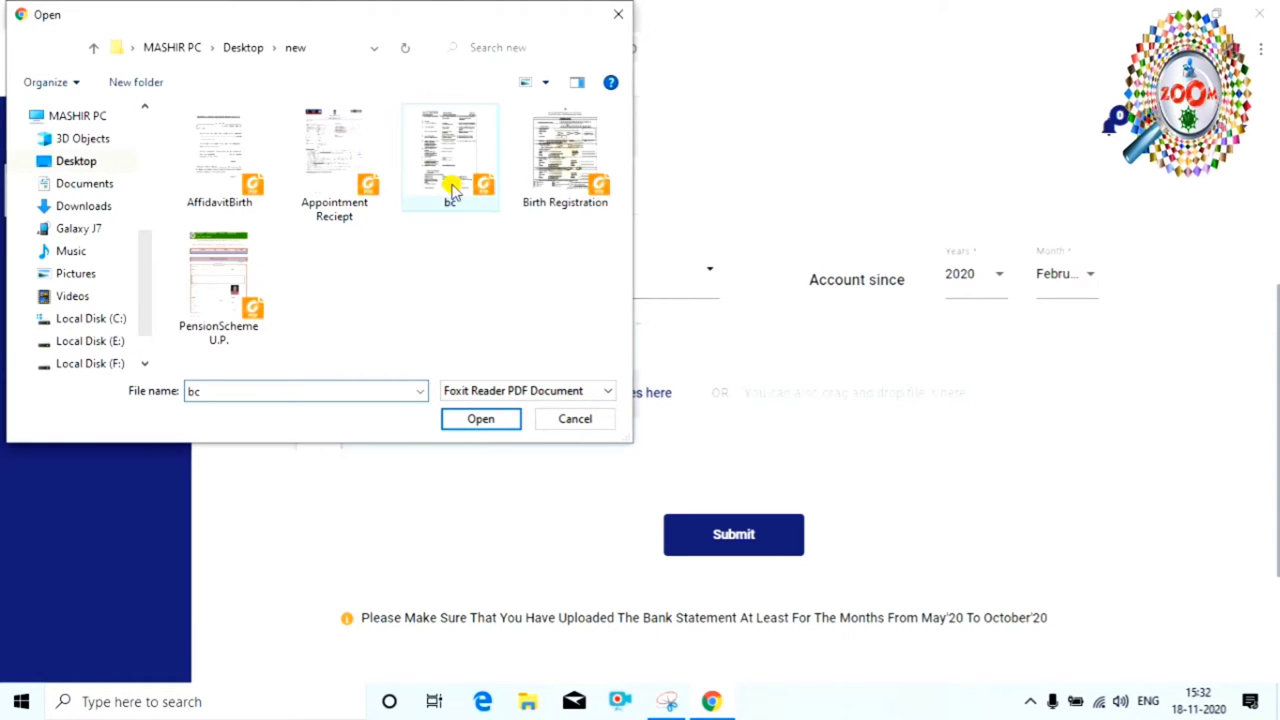
left_click(480, 418)
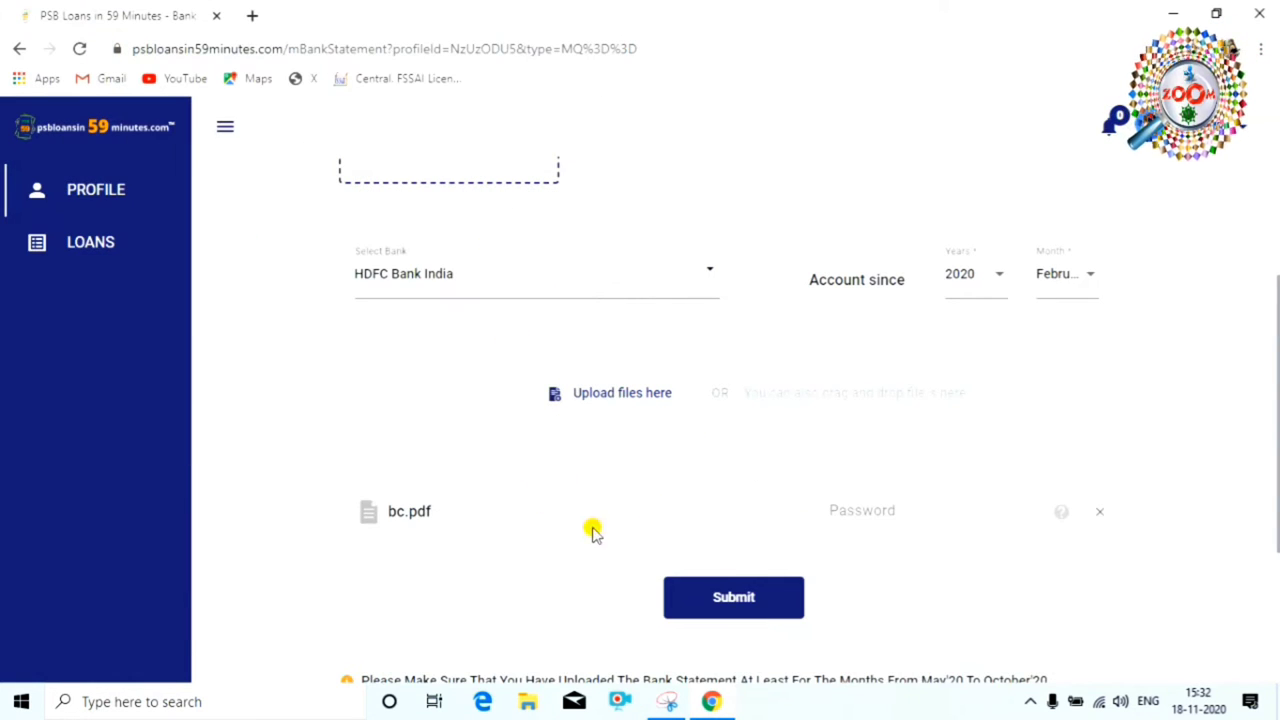
scroll(640, 515, "down", 1)
scroll(670, 518, "down", 1)
scroll(929, 523, "down", 2)
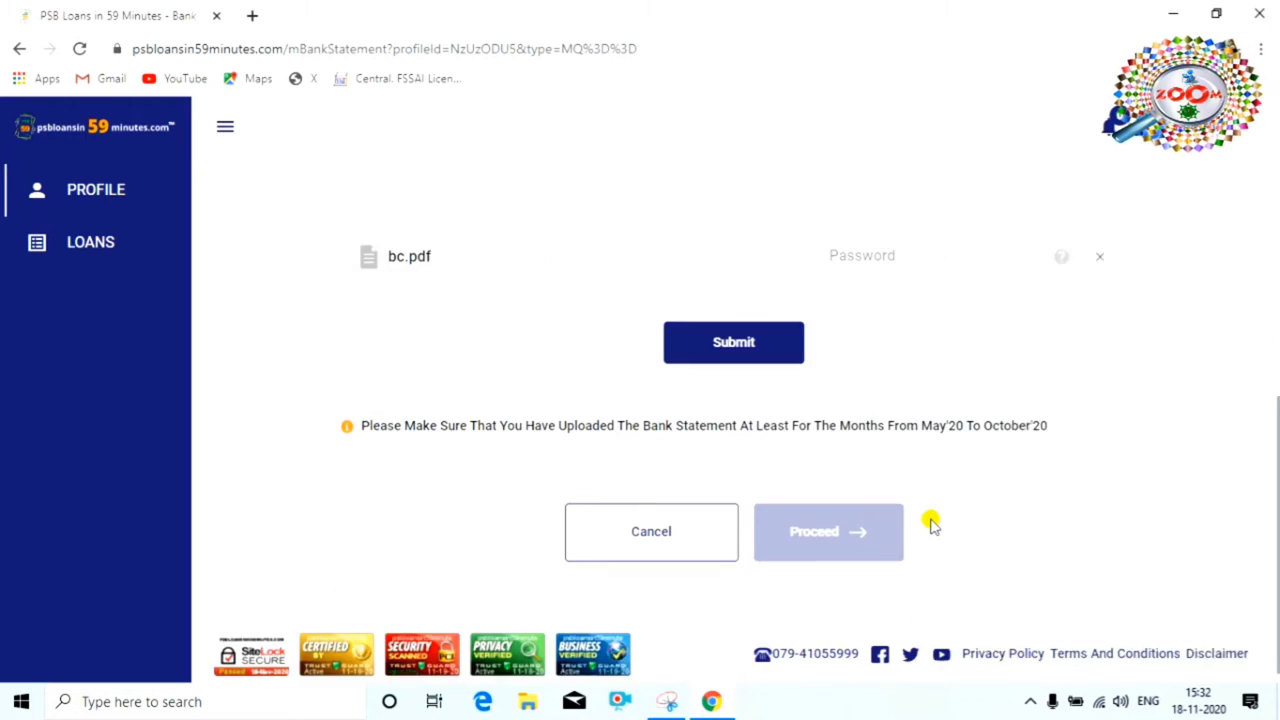
scroll(894, 509, "up", 1)
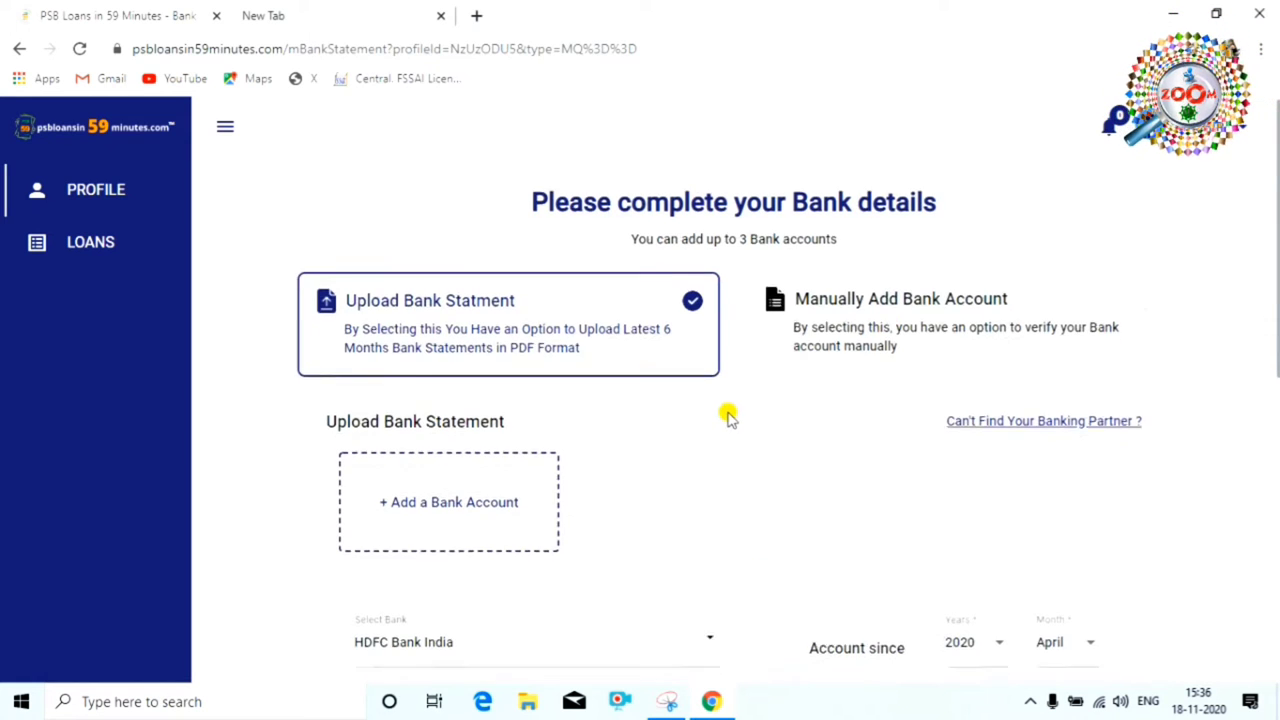
scroll(710, 440, "down", 3)
scroll(740, 570, "down", 1)
scroll(968, 474, "down", 1)
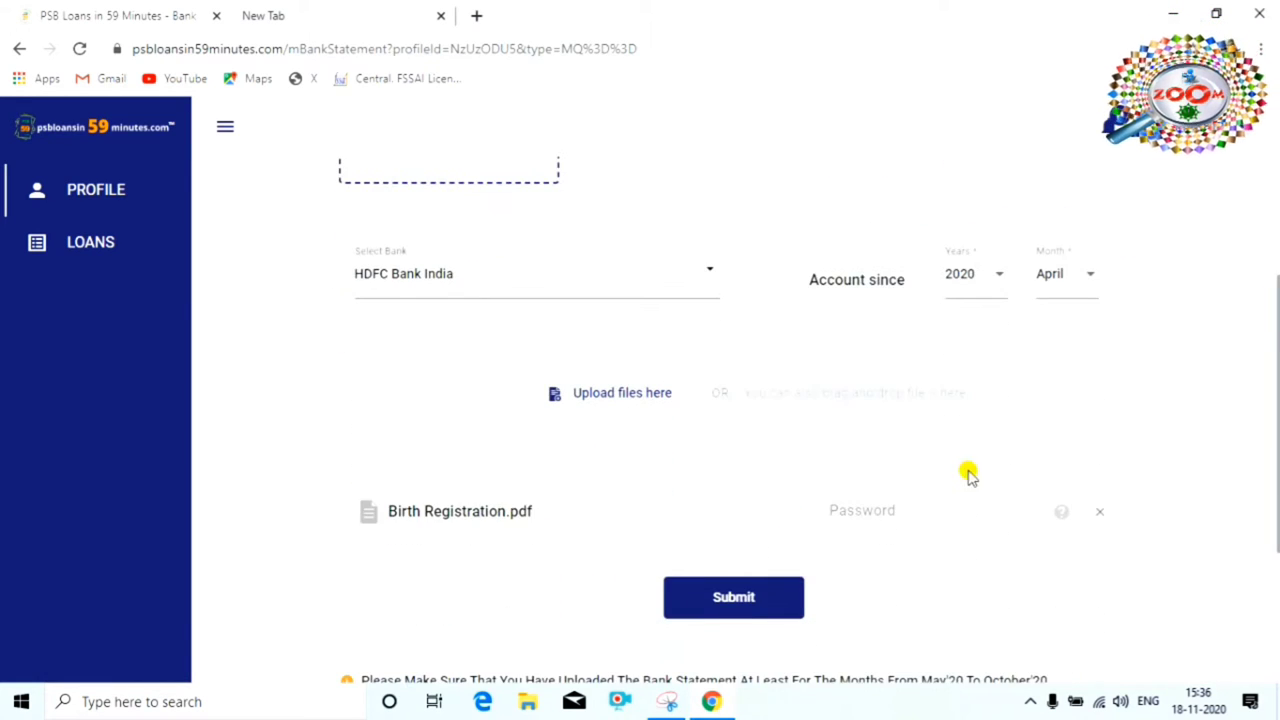
scroll(897, 463, "up", 5)
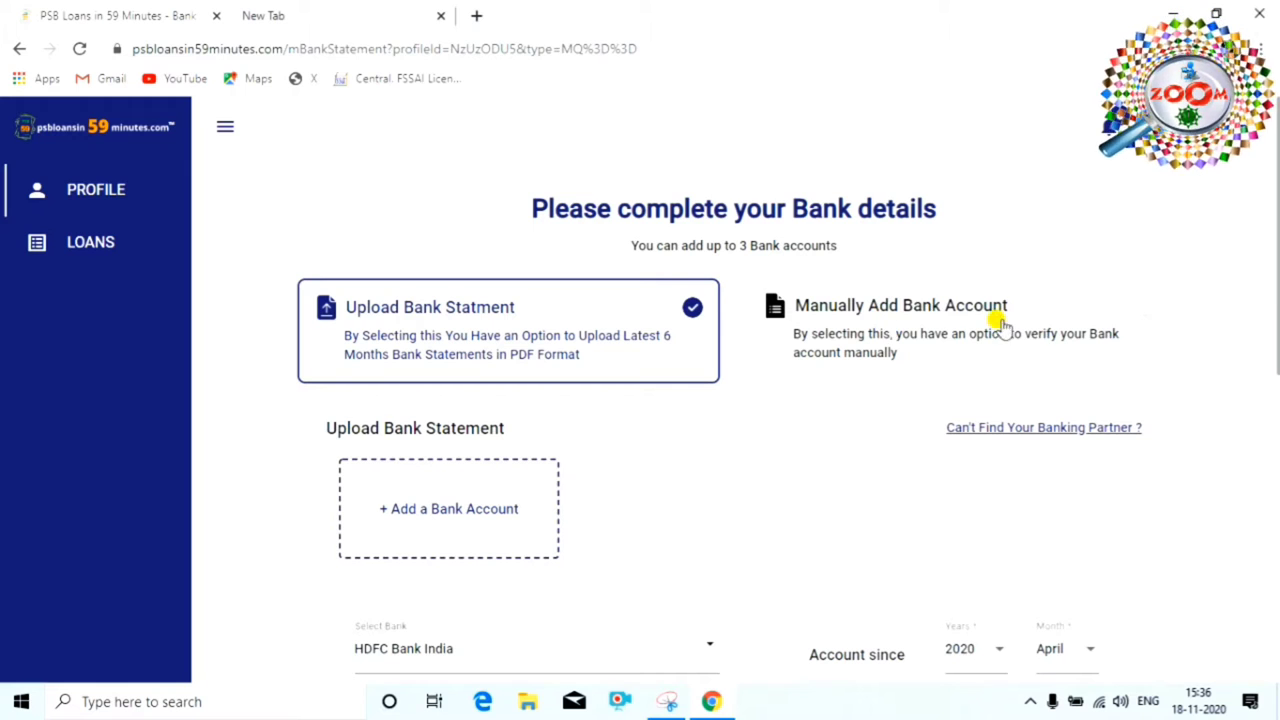
Step: Switch to the Manually Add Bank Account option and save the bank details
left_click(1102, 314)
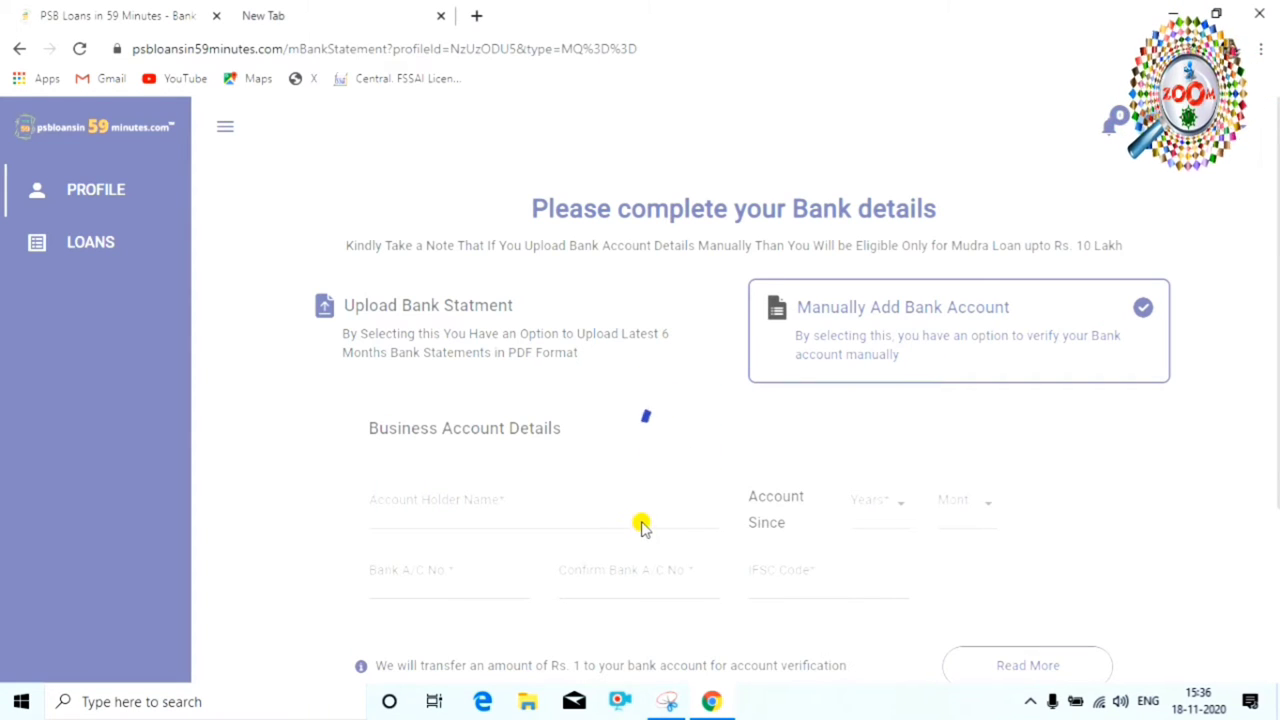
scroll(632, 335, "down", 2)
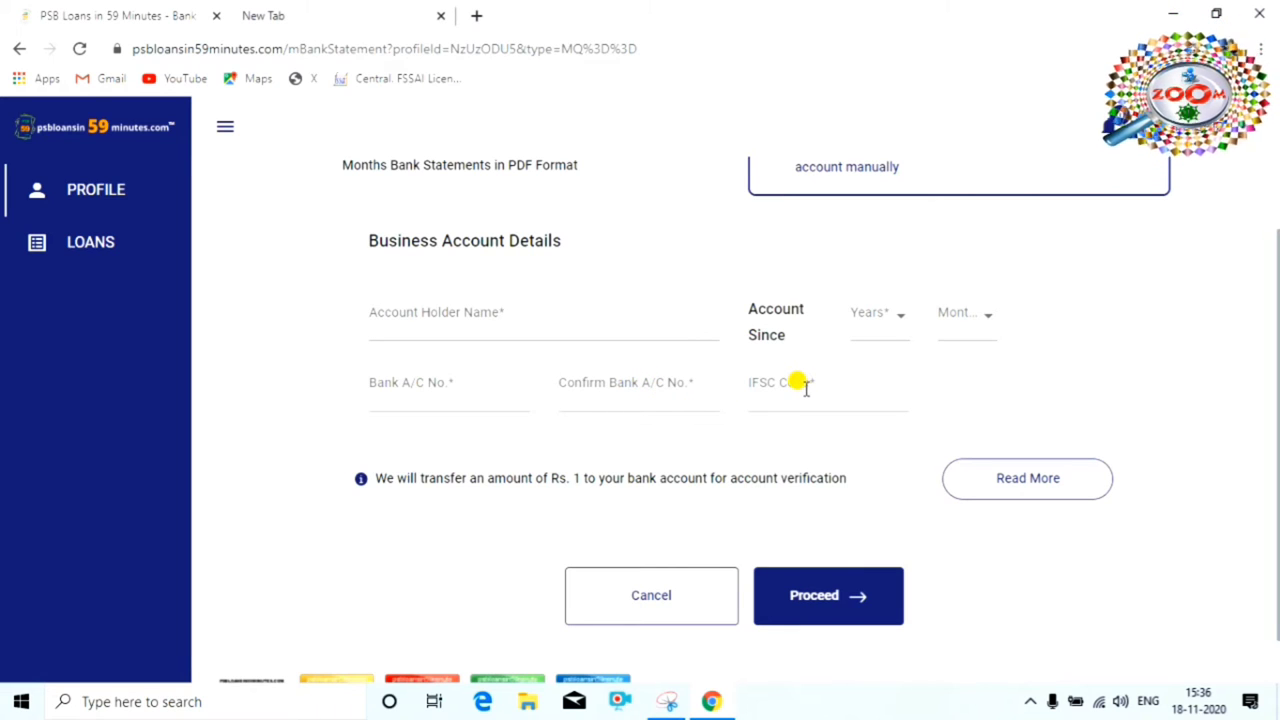
left_click(828, 597)
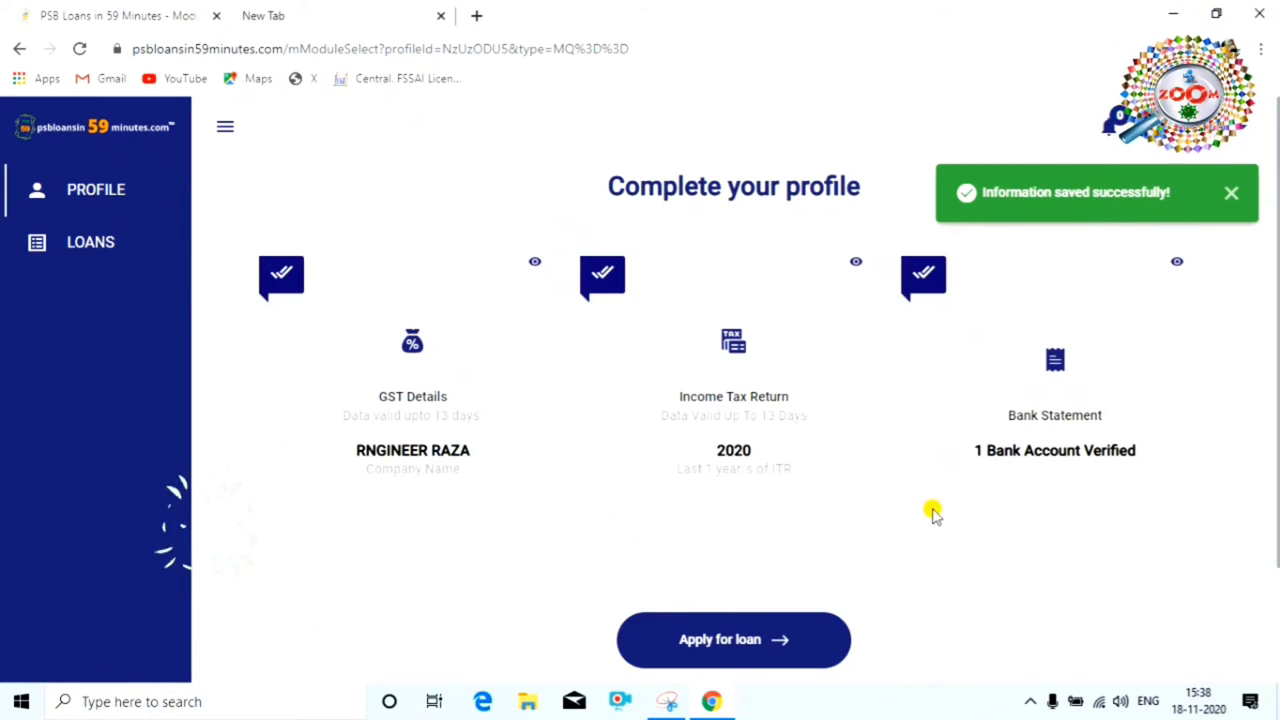
Step: Choose Apply for loan on the completed profile to reach the Loan applications page
scroll(1171, 512, "down", 1)
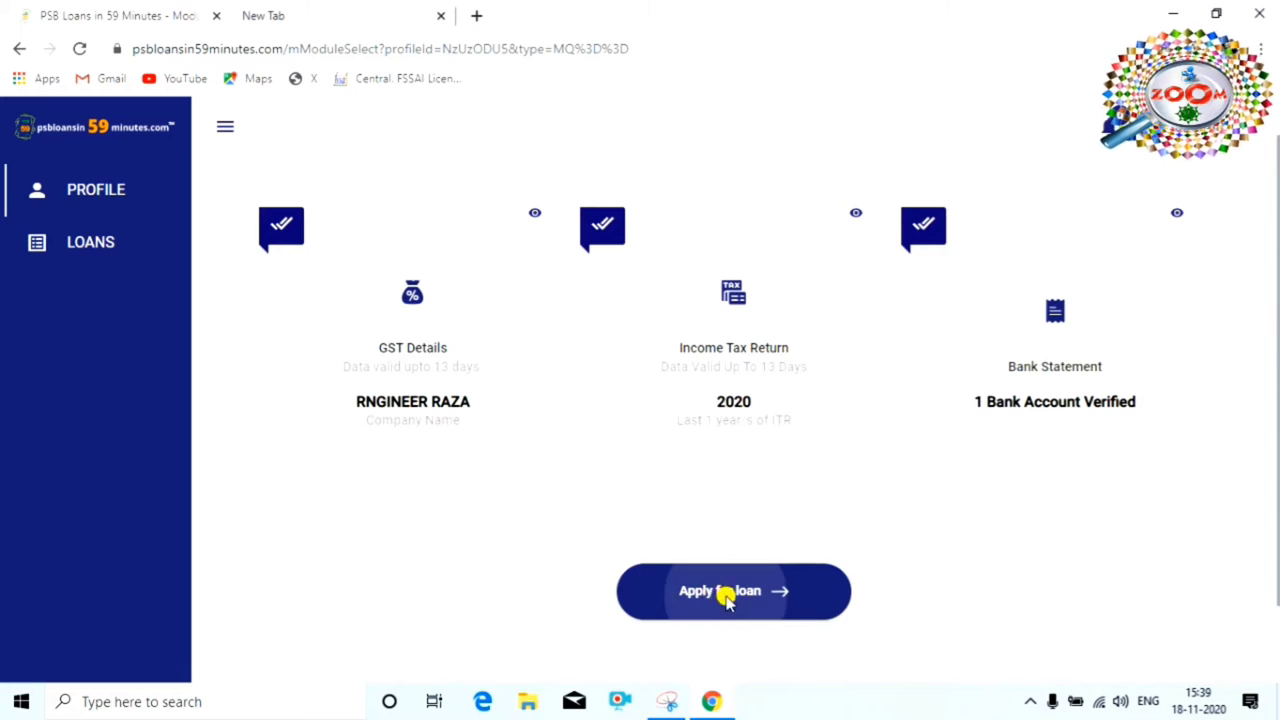
left_click(729, 592)
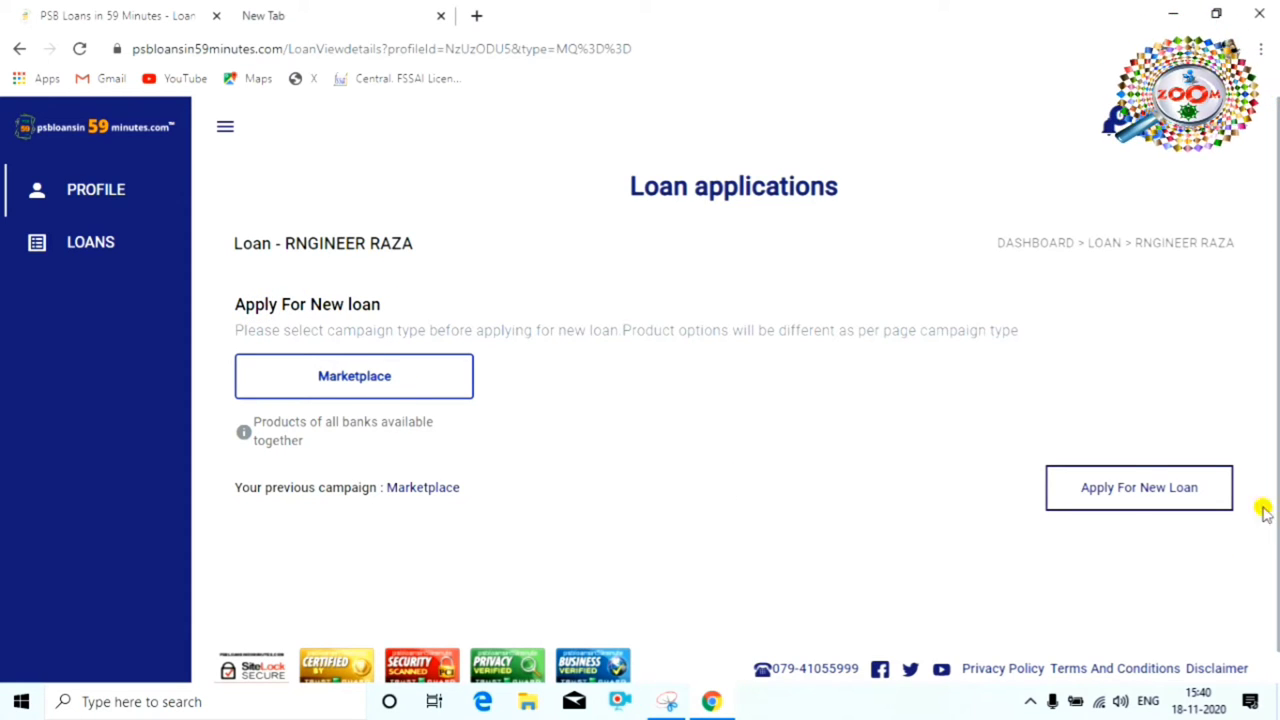
Step: Start a new Mudra Loan application and agree to the Terms & conditions consent
left_click(1150, 491)
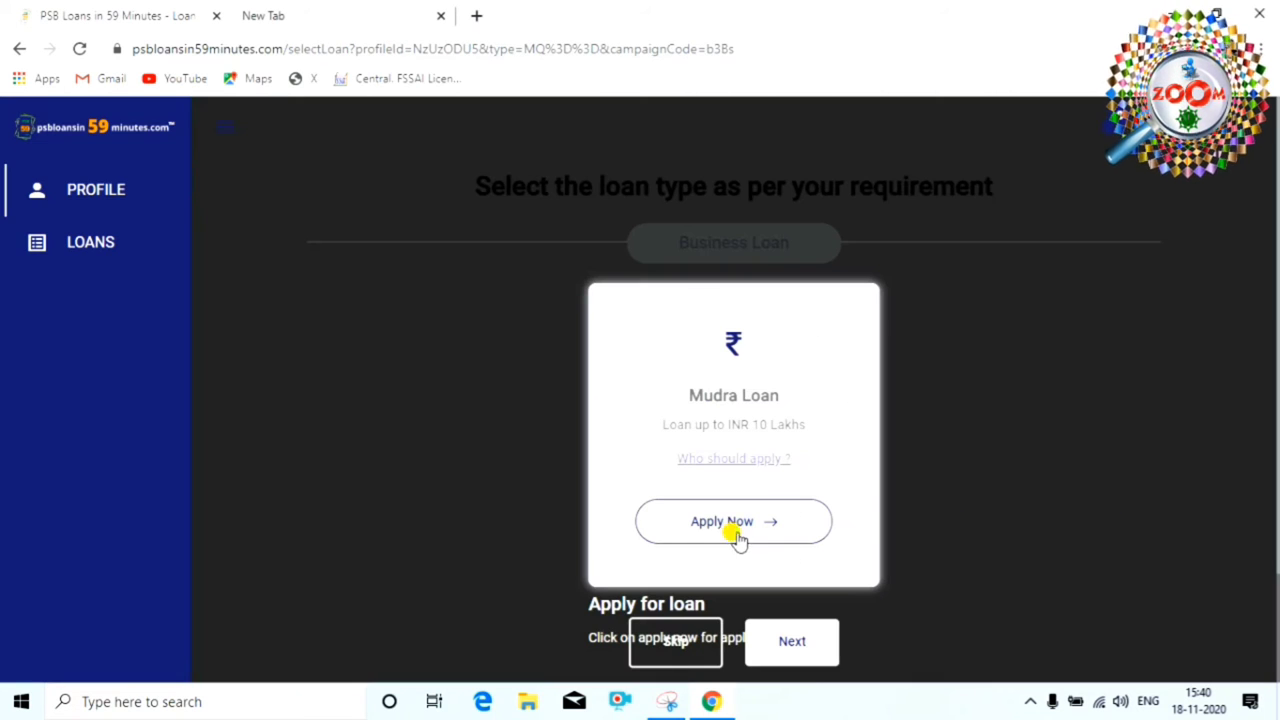
left_click(734, 522)
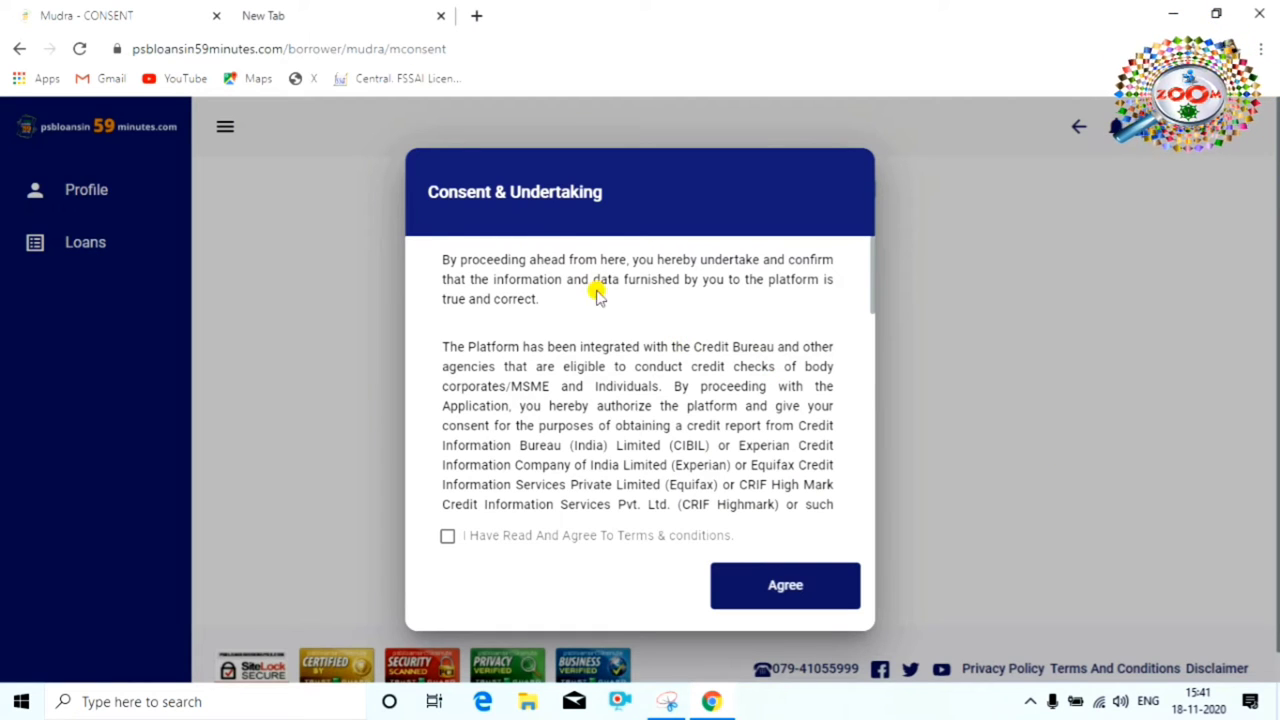
scroll(650, 315, "down", 7)
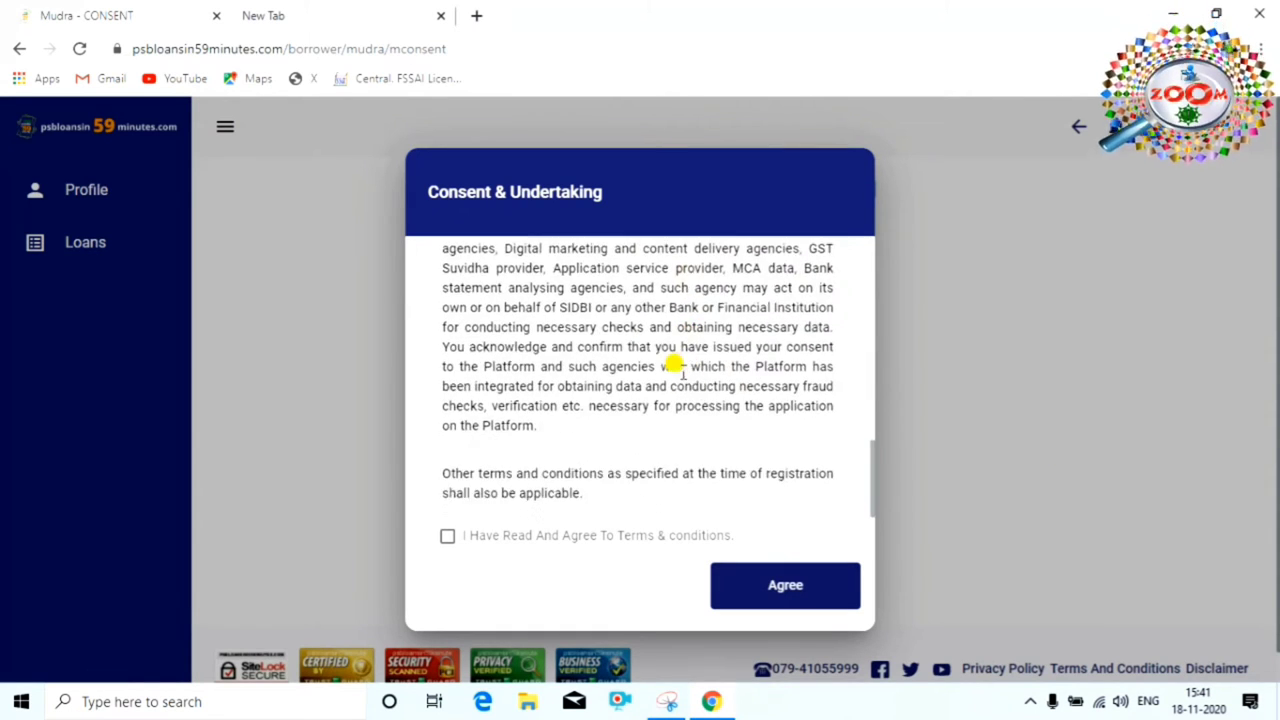
left_click(447, 540)
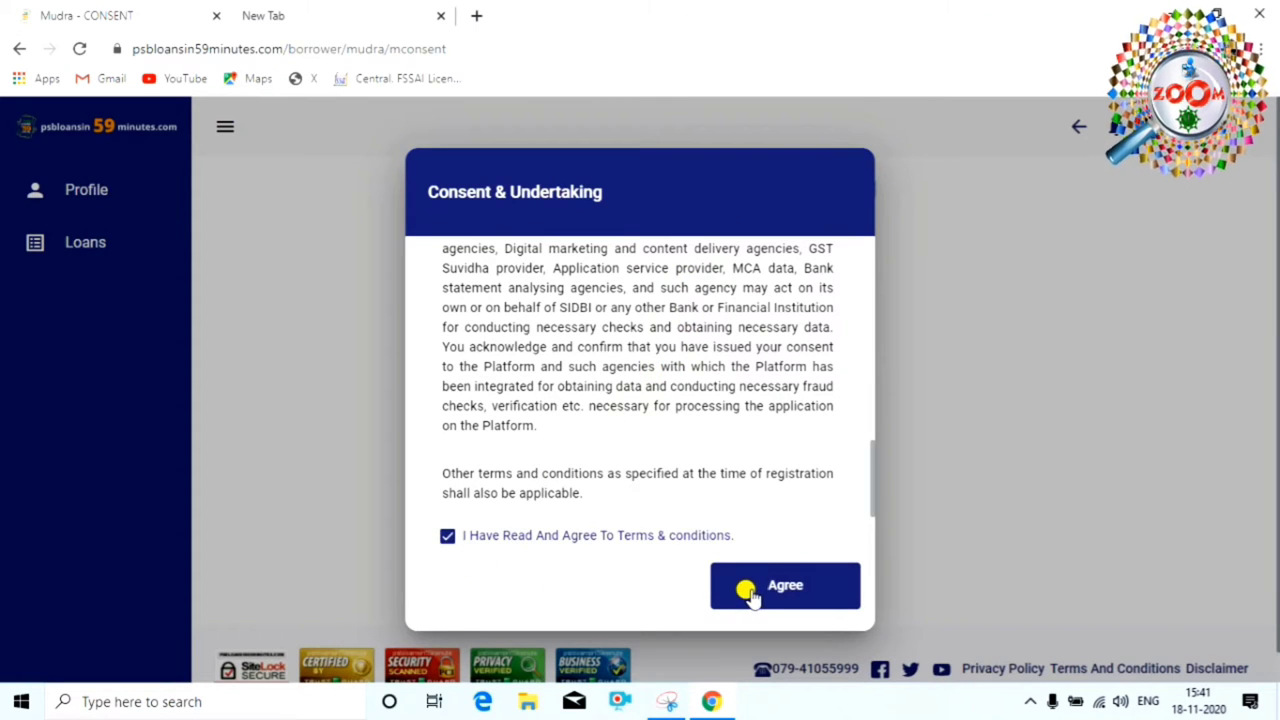
left_click(785, 588)
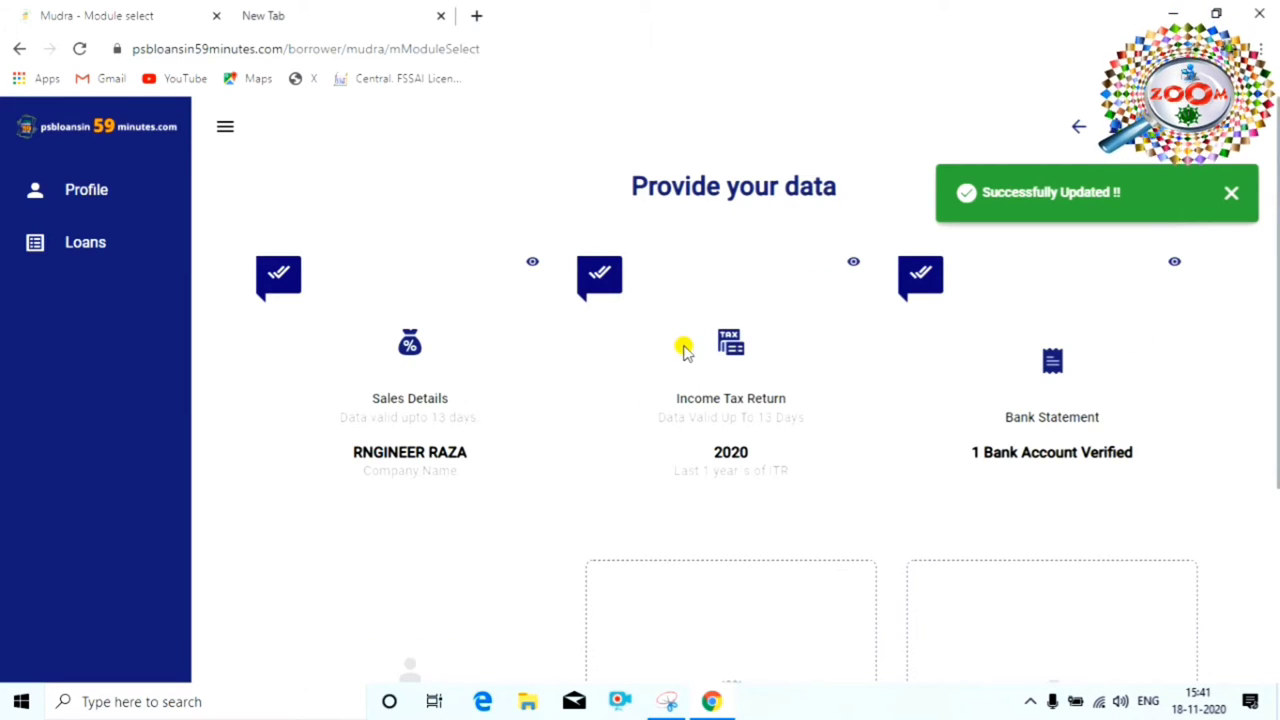
Step: Open Complete Details on the Key Person Details card
scroll(611, 471, "down", 3)
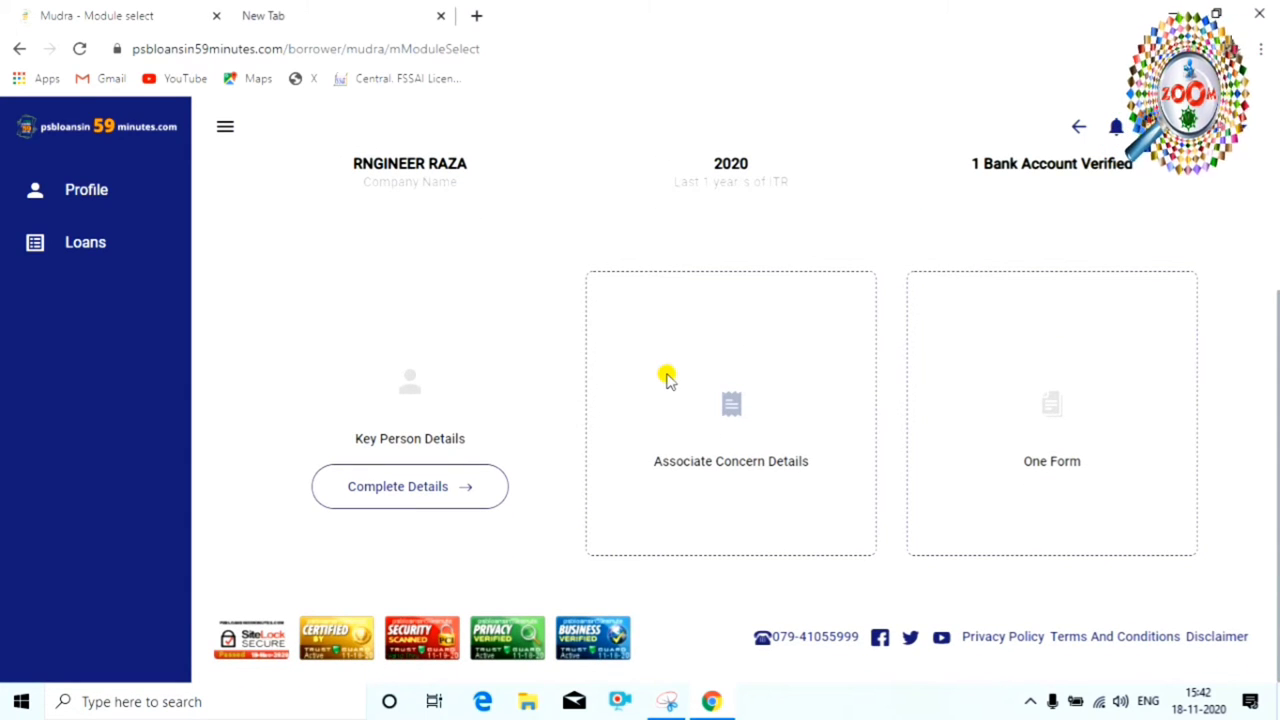
left_click(430, 497)
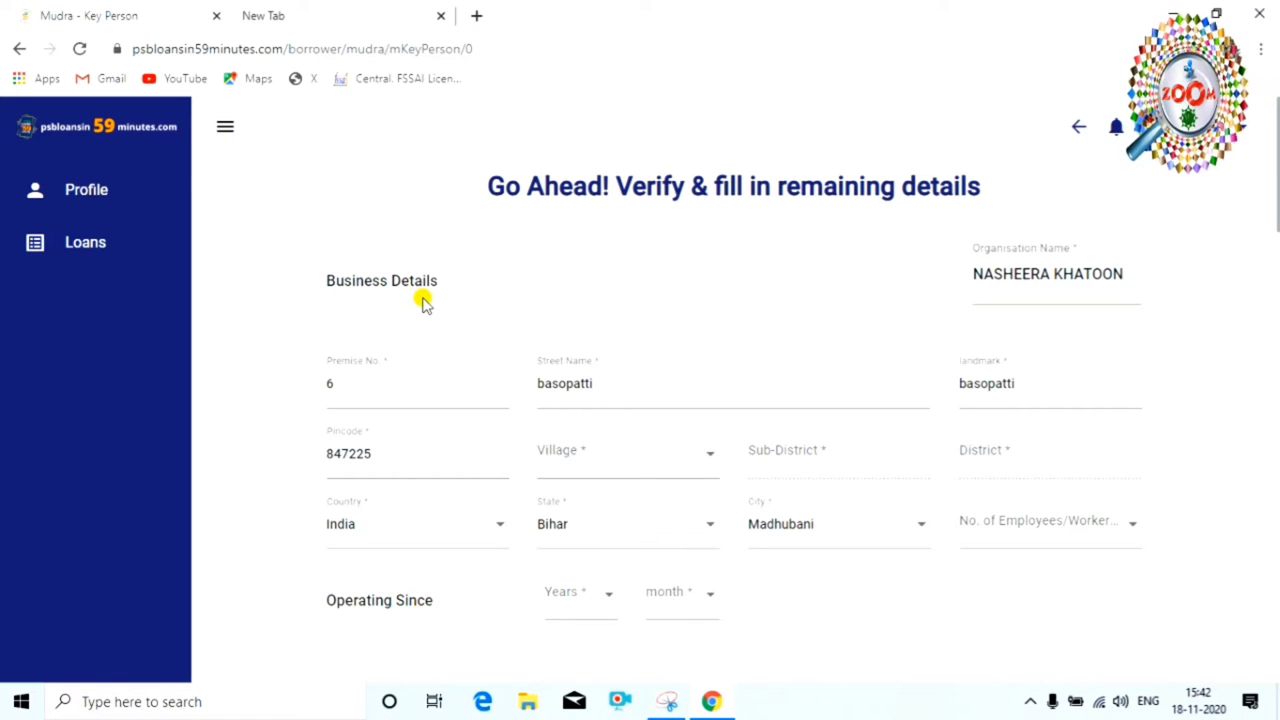
Step: Choose (Basopatti S.O) Madhubani as the business address village
scroll(465, 362, "down", 4)
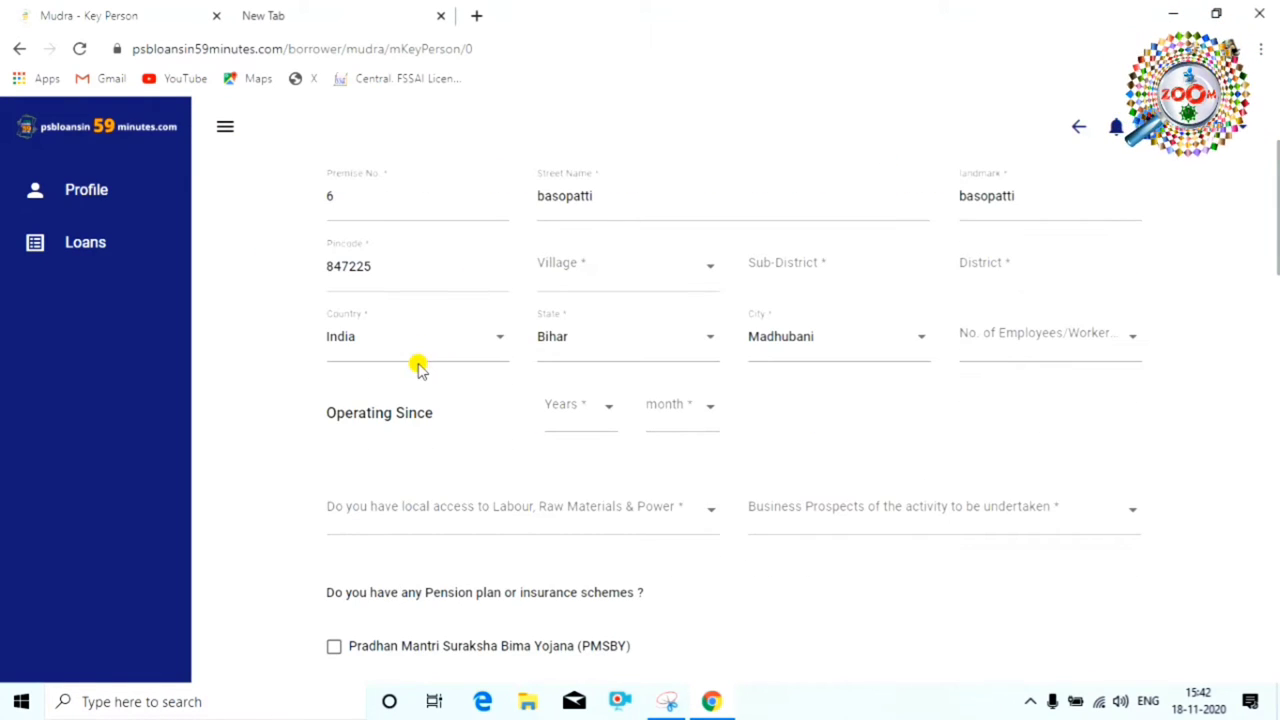
scroll(480, 375, "down", 4)
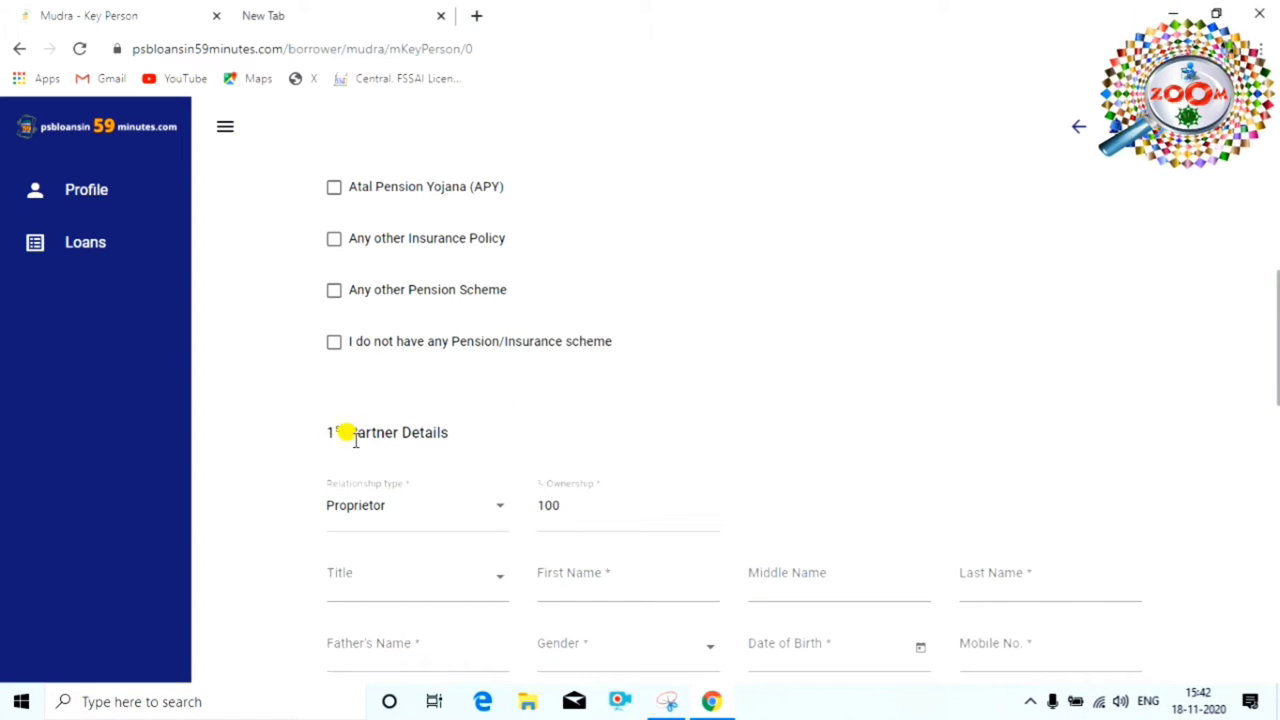
scroll(418, 447, "down", 4)
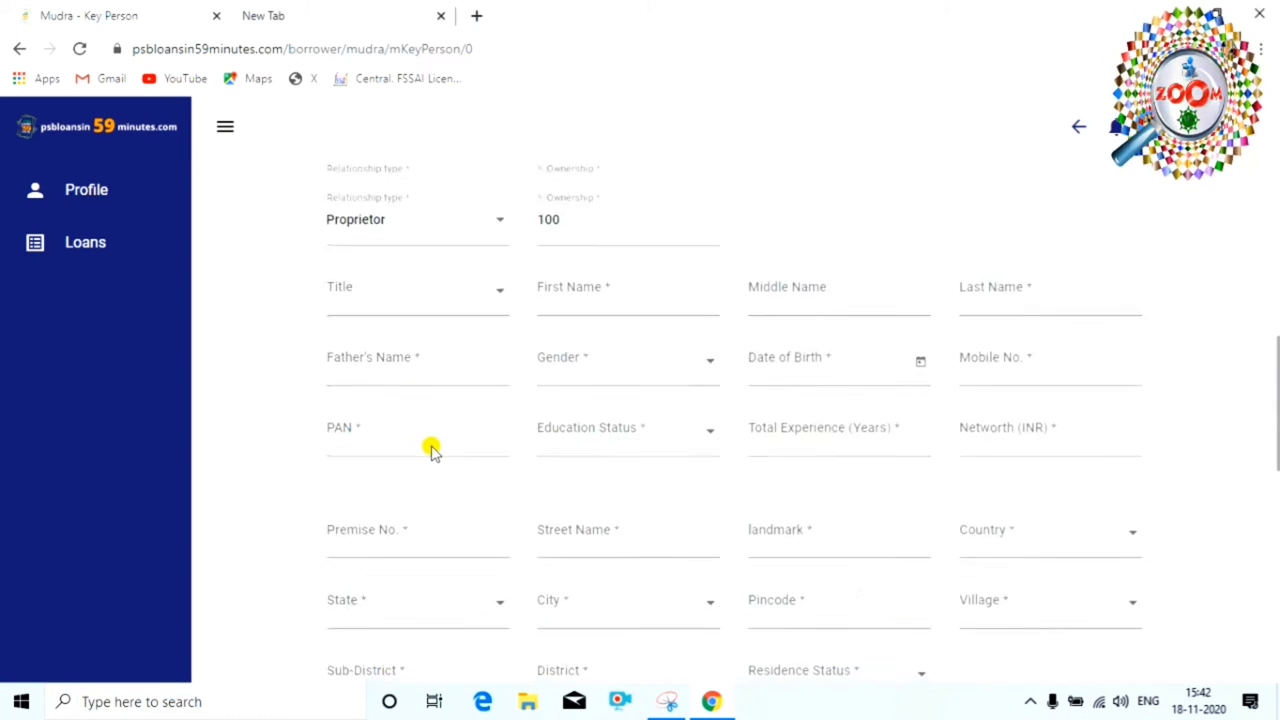
scroll(568, 394, "up", 1)
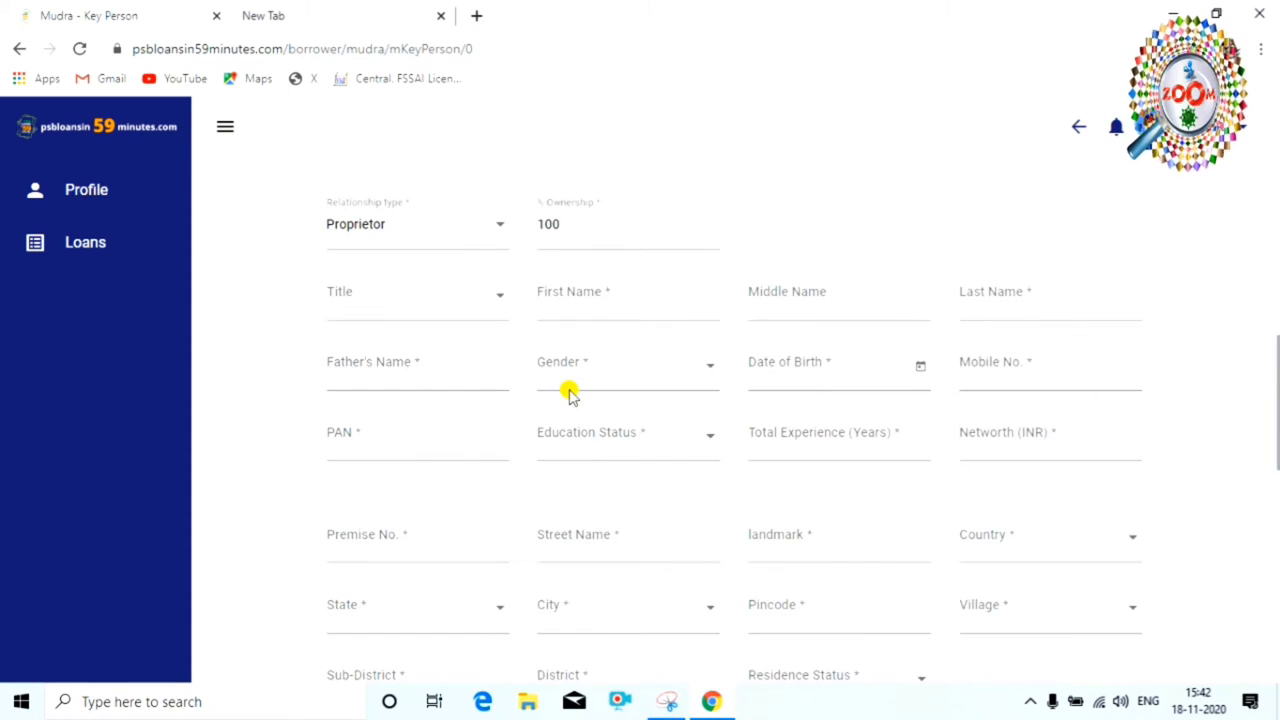
scroll(925, 381, "up", 10)
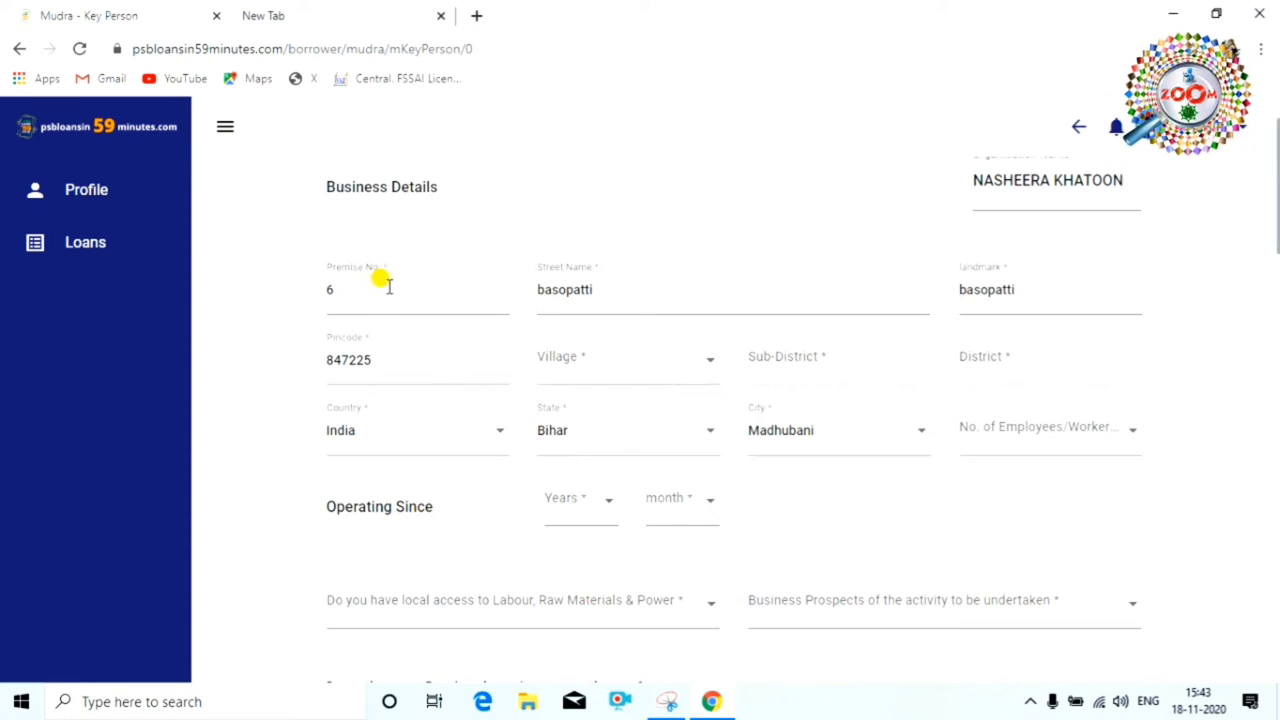
left_click(710, 371)
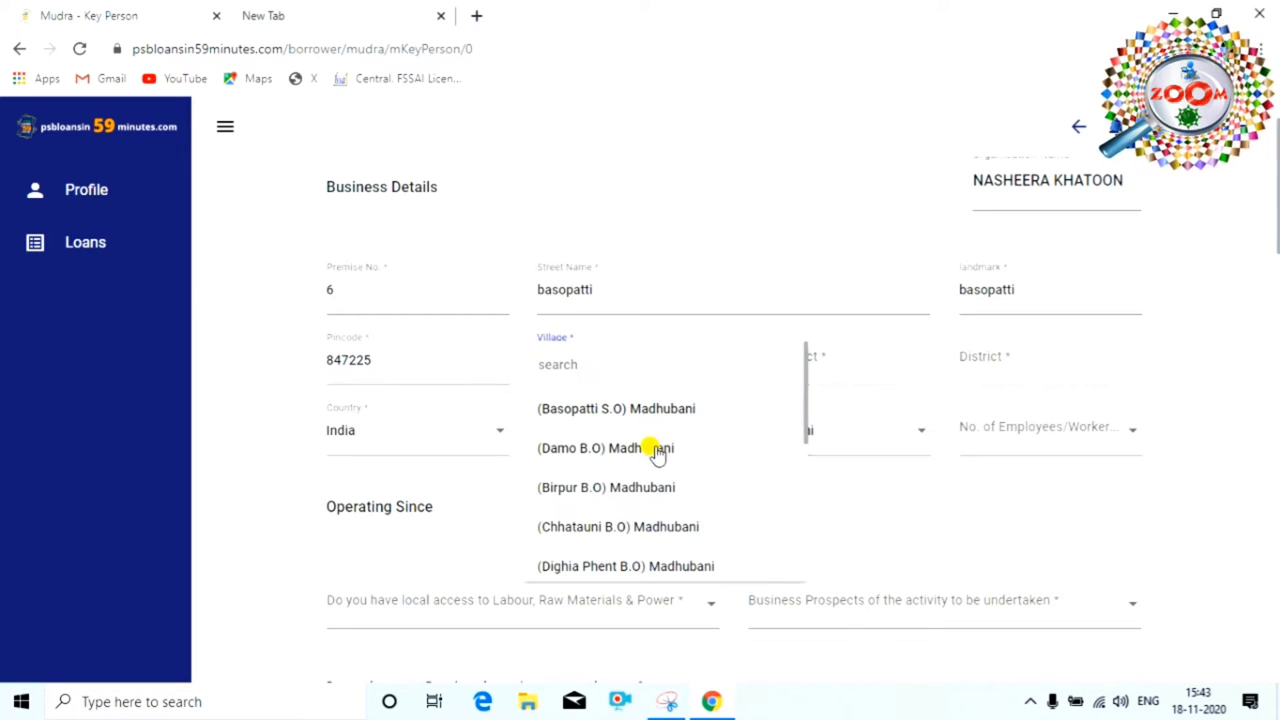
left_click(655, 416)
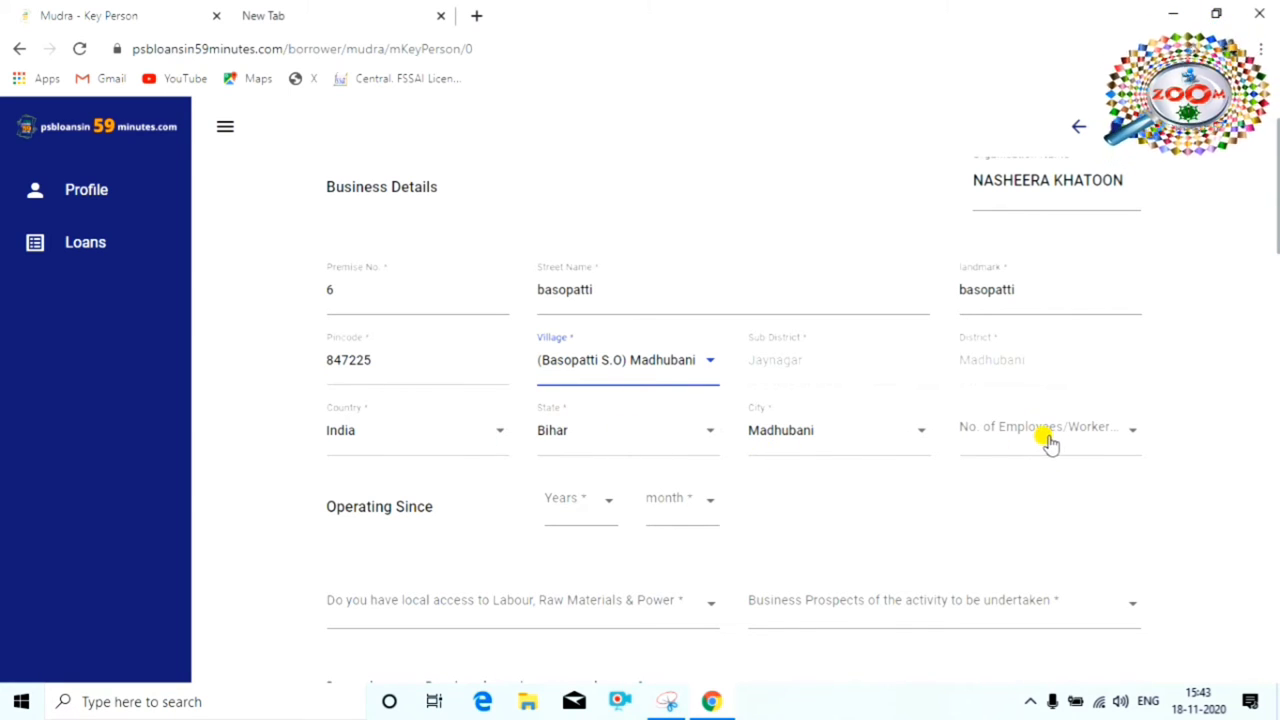
scroll(451, 507, "down", 1)
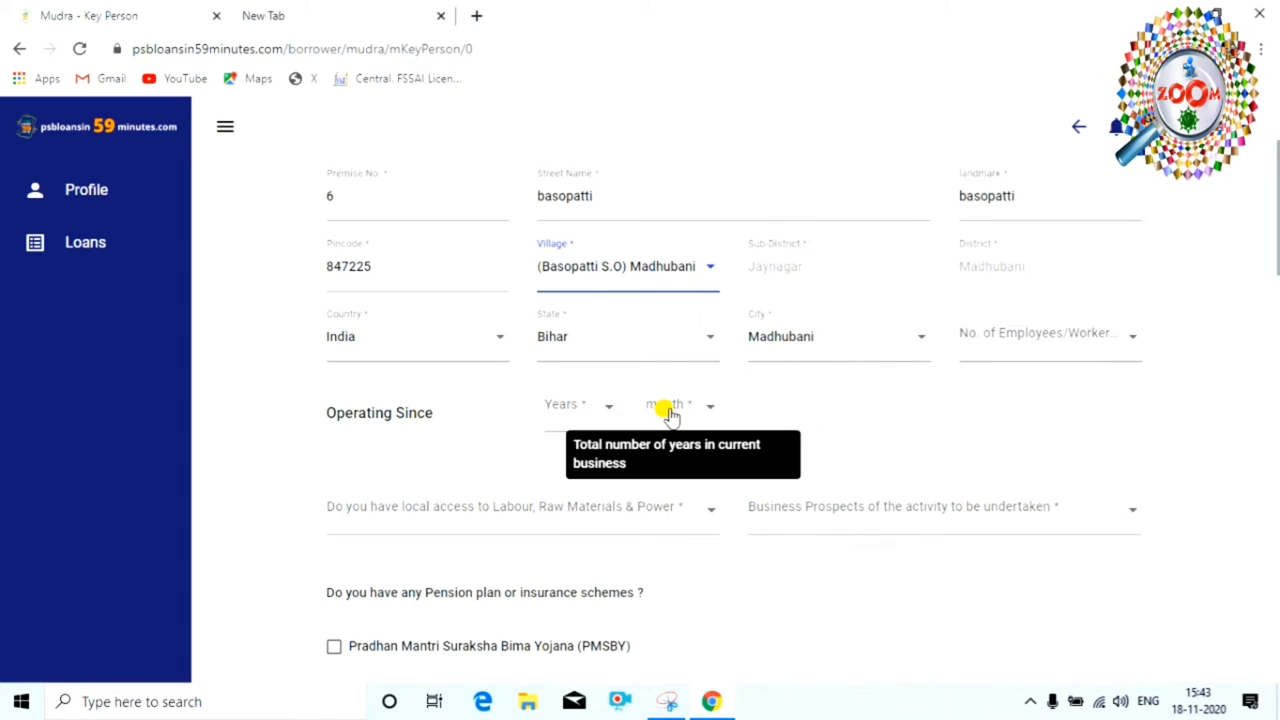
scroll(515, 437, "down", 1)
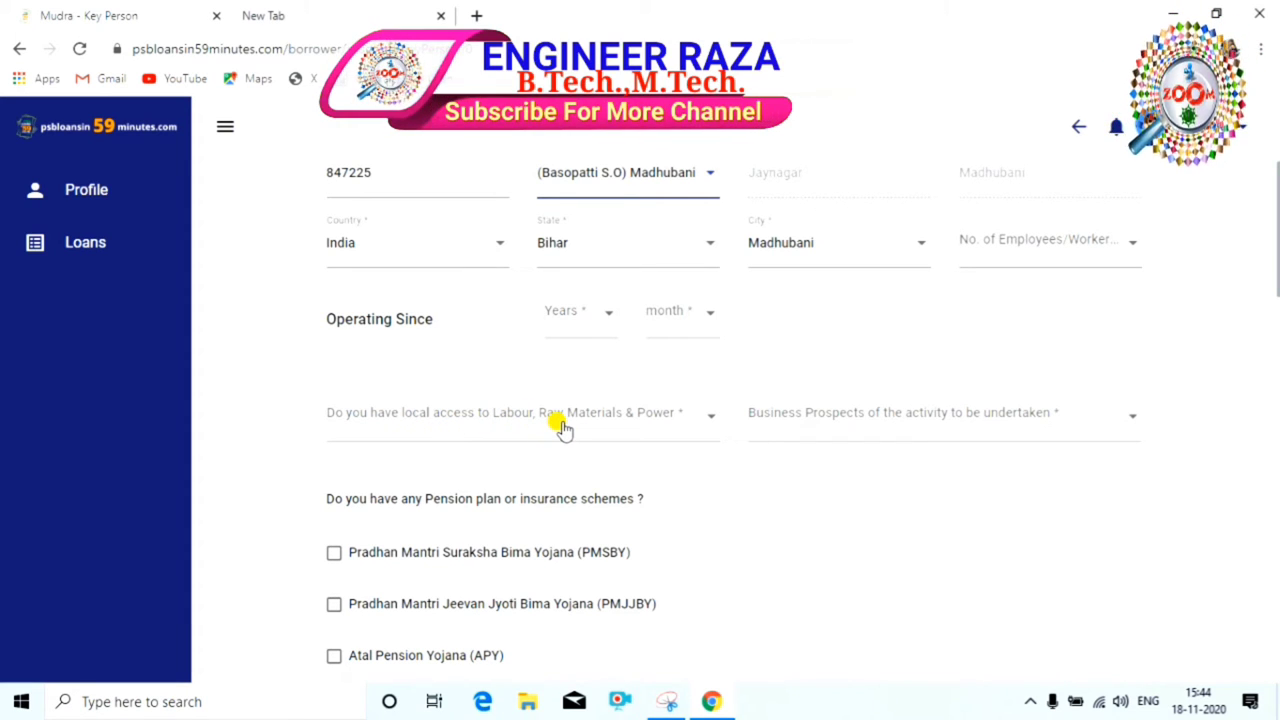
Step: Set access to inputs as locally available/tied up and business prospects as Average Potential
left_click(703, 413)
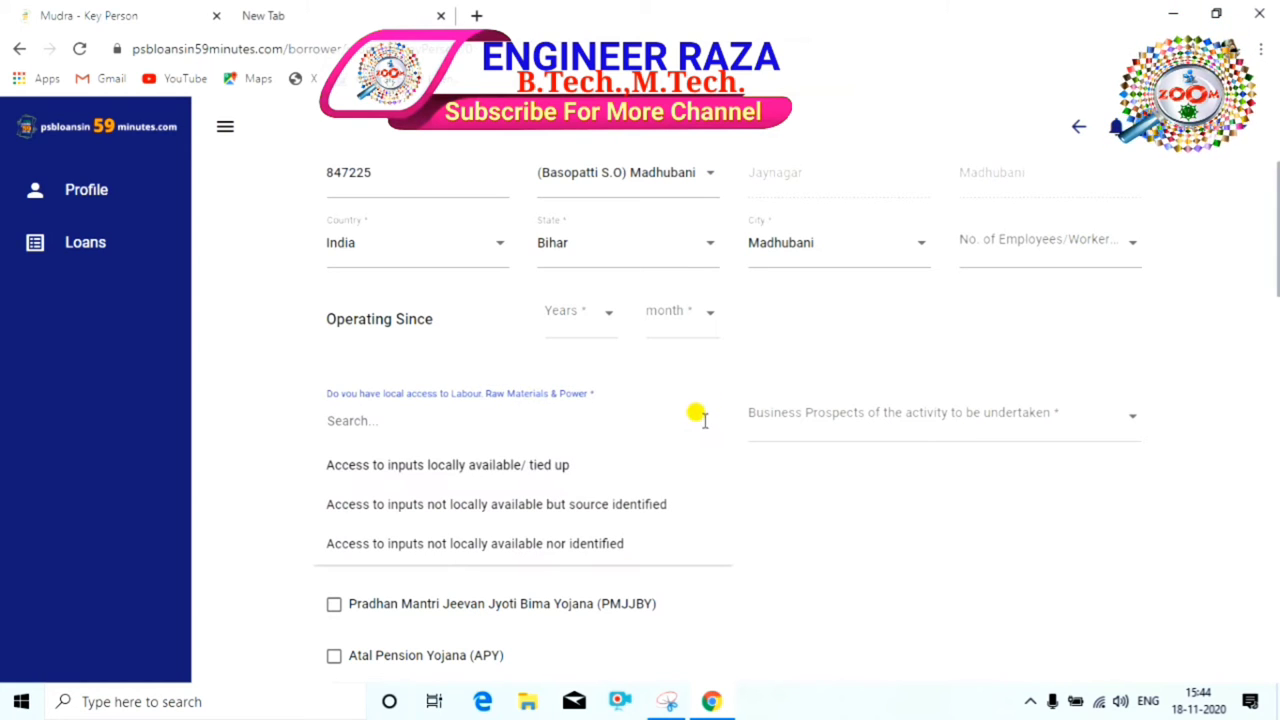
left_click(505, 466)
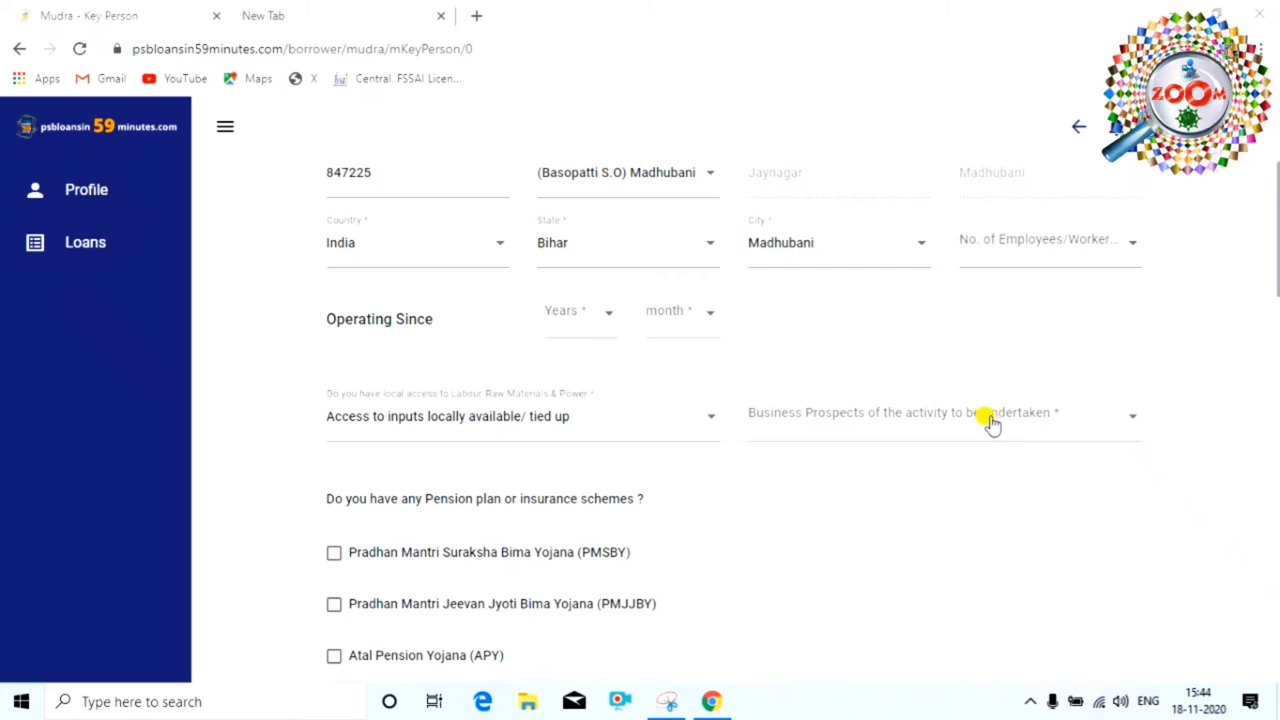
left_click(1020, 412)
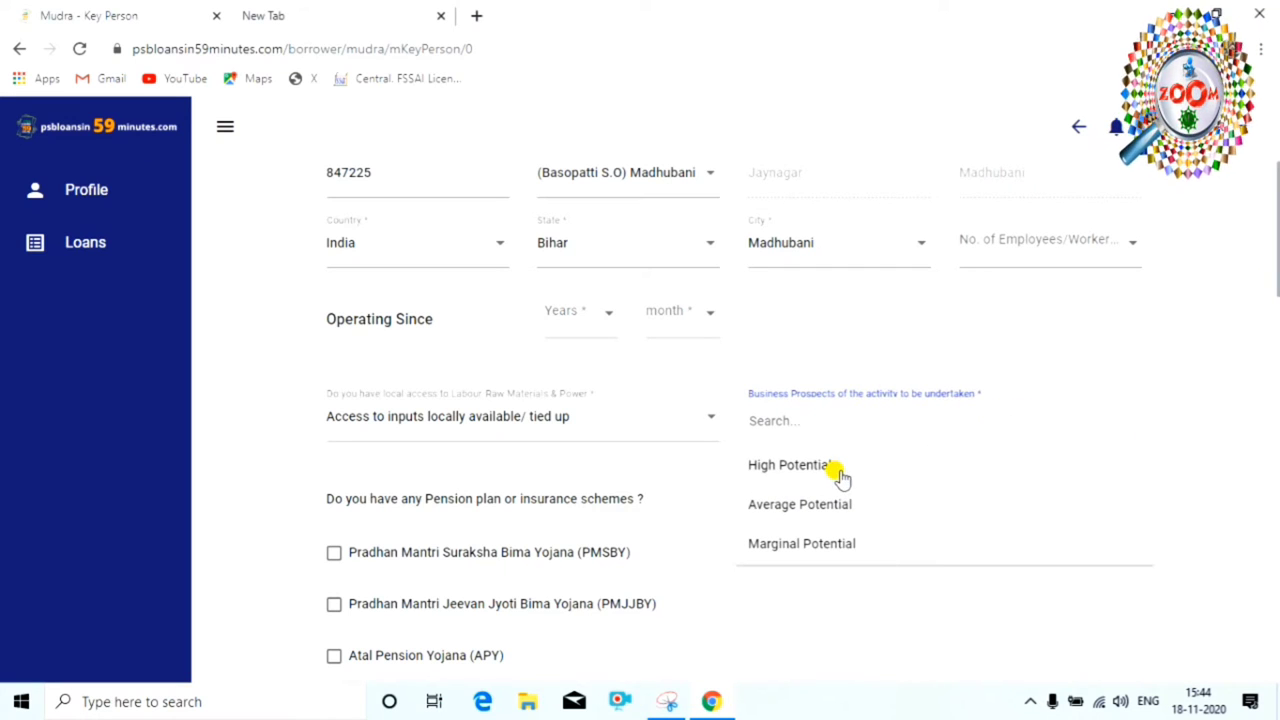
left_click(781, 511)
Step: Tick 'I do not have any Pension/Insurance scheme'
scroll(781, 514, "down", 2)
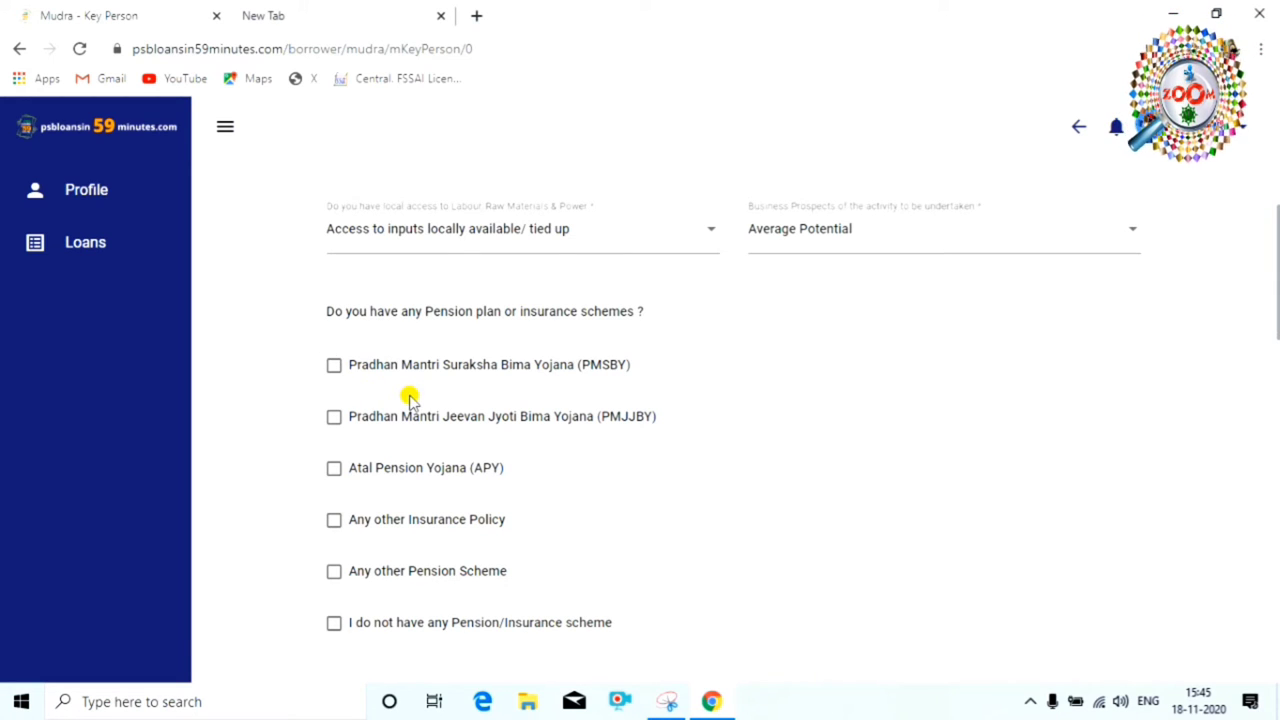
scroll(410, 397, "down", 2)
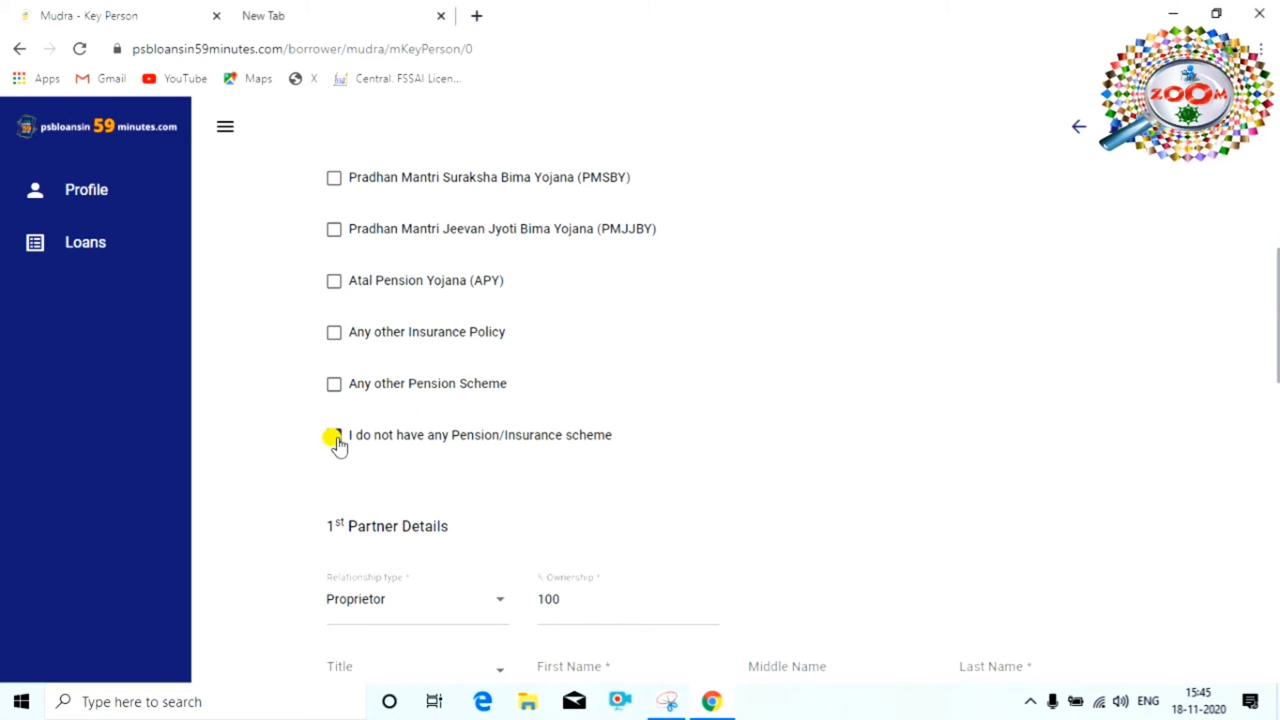
left_click(335, 438)
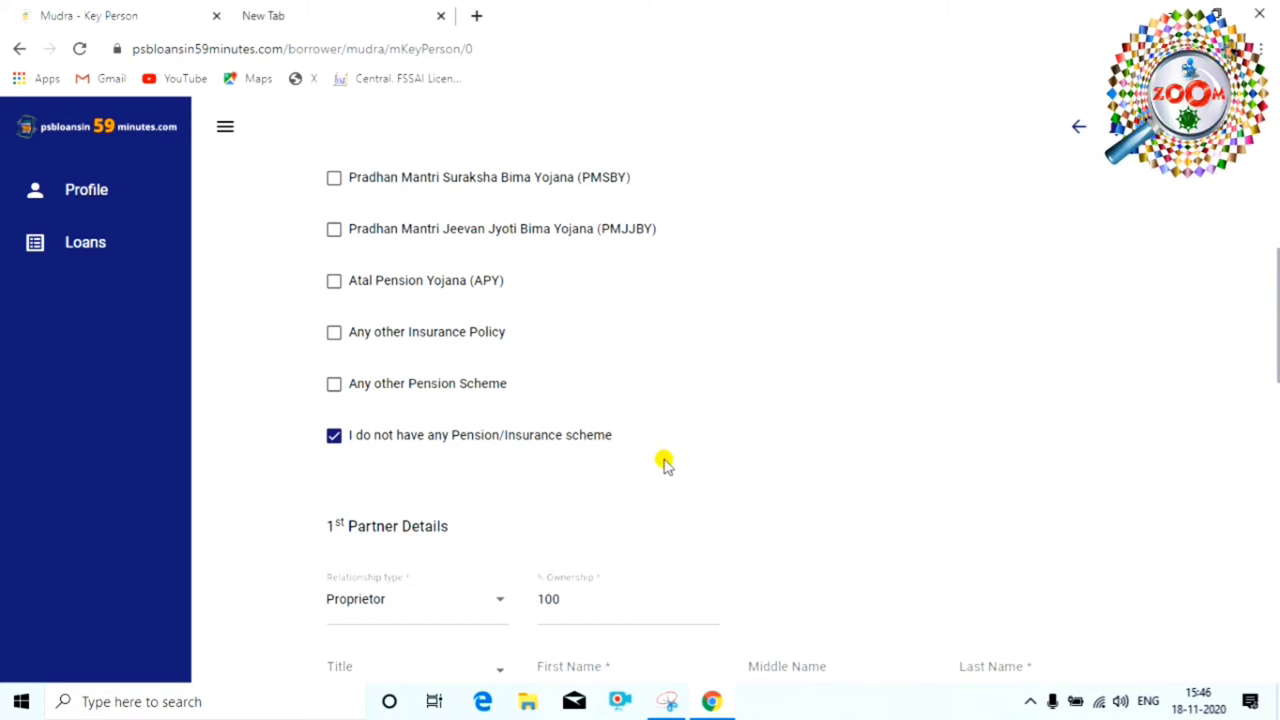
scroll(563, 452, "down", 1)
scroll(455, 450, "down", 1)
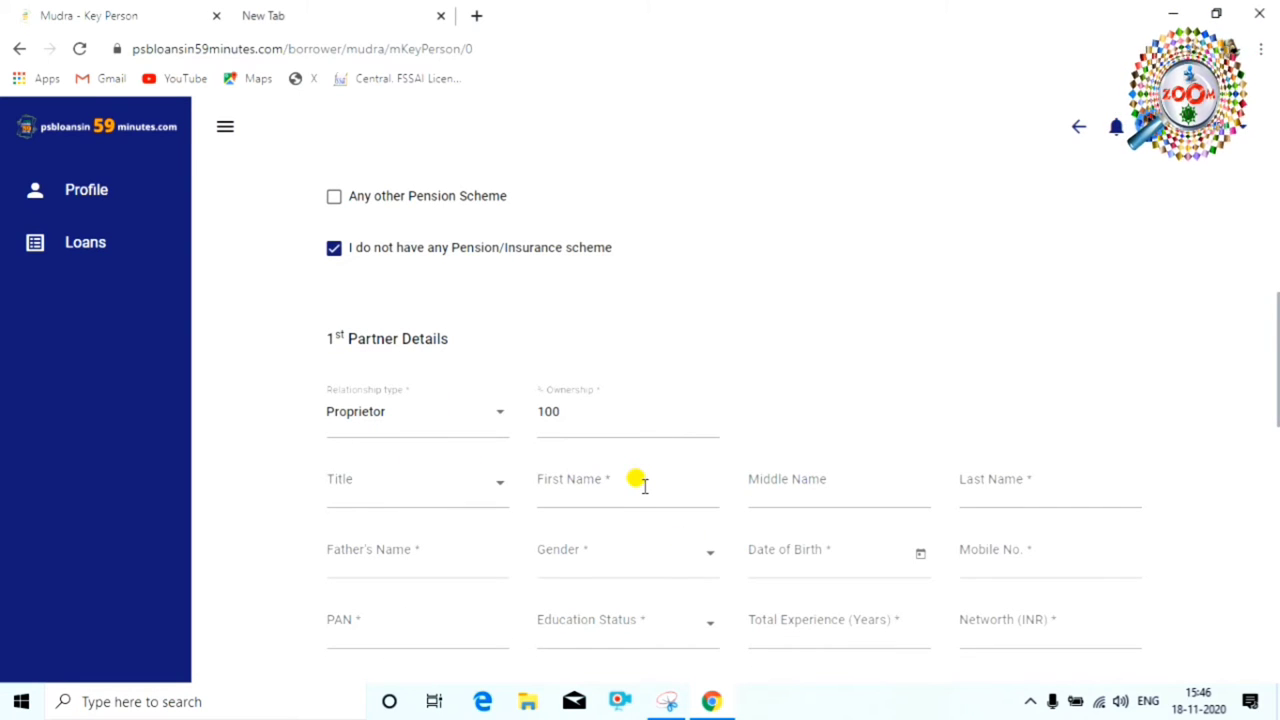
Step: Clear Proprietor as the first partner's relationship type and set the title to Mr
left_click(499, 413)
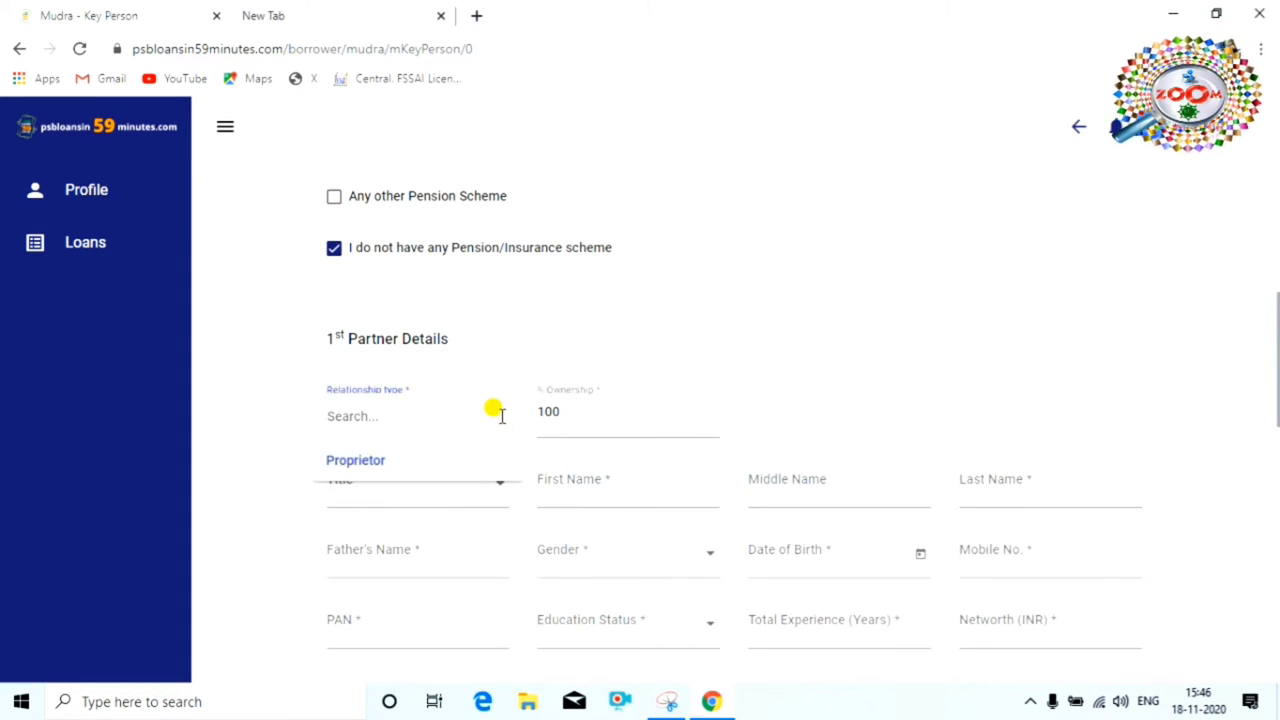
left_click(397, 460)
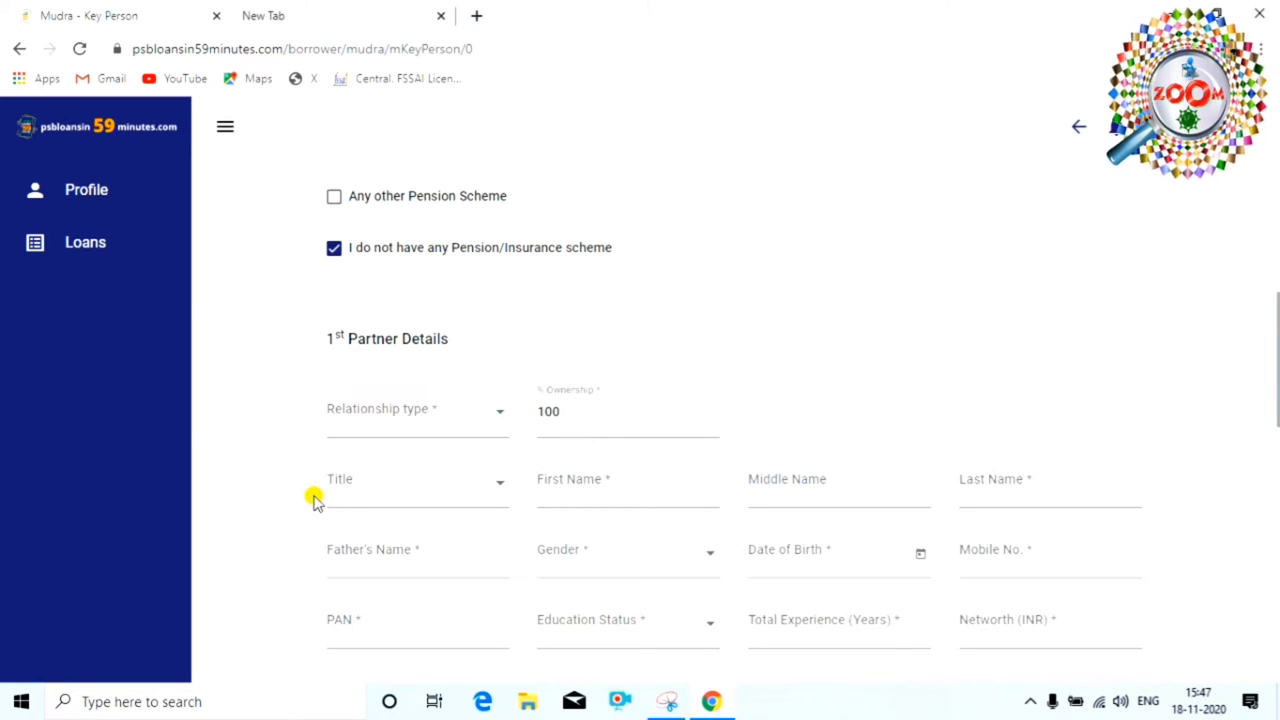
left_click(468, 490)
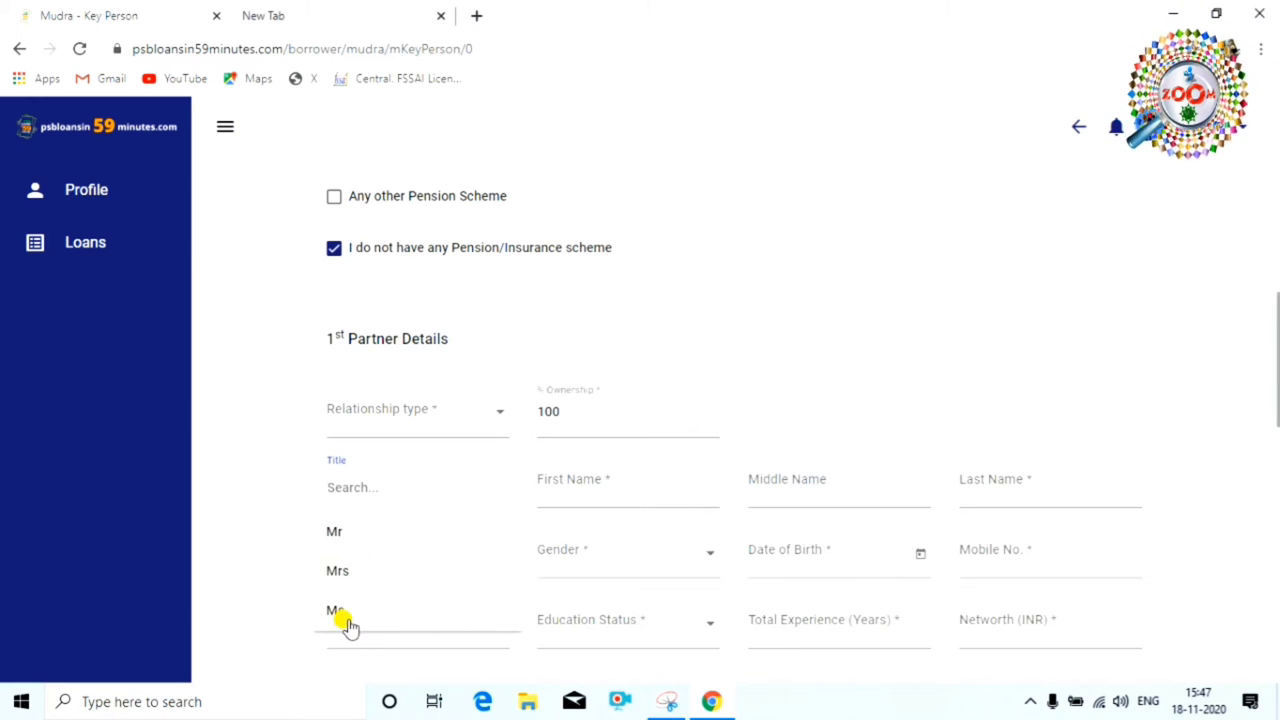
left_click(349, 533)
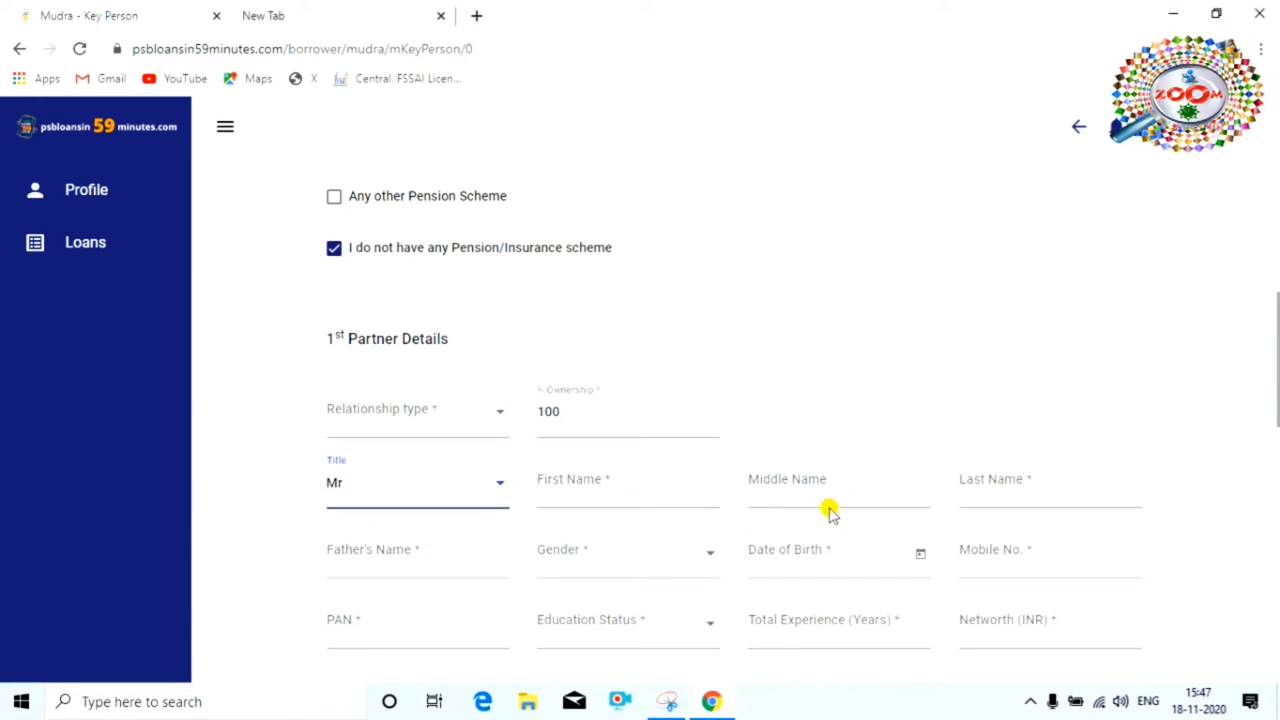
scroll(594, 511, "down", 1)
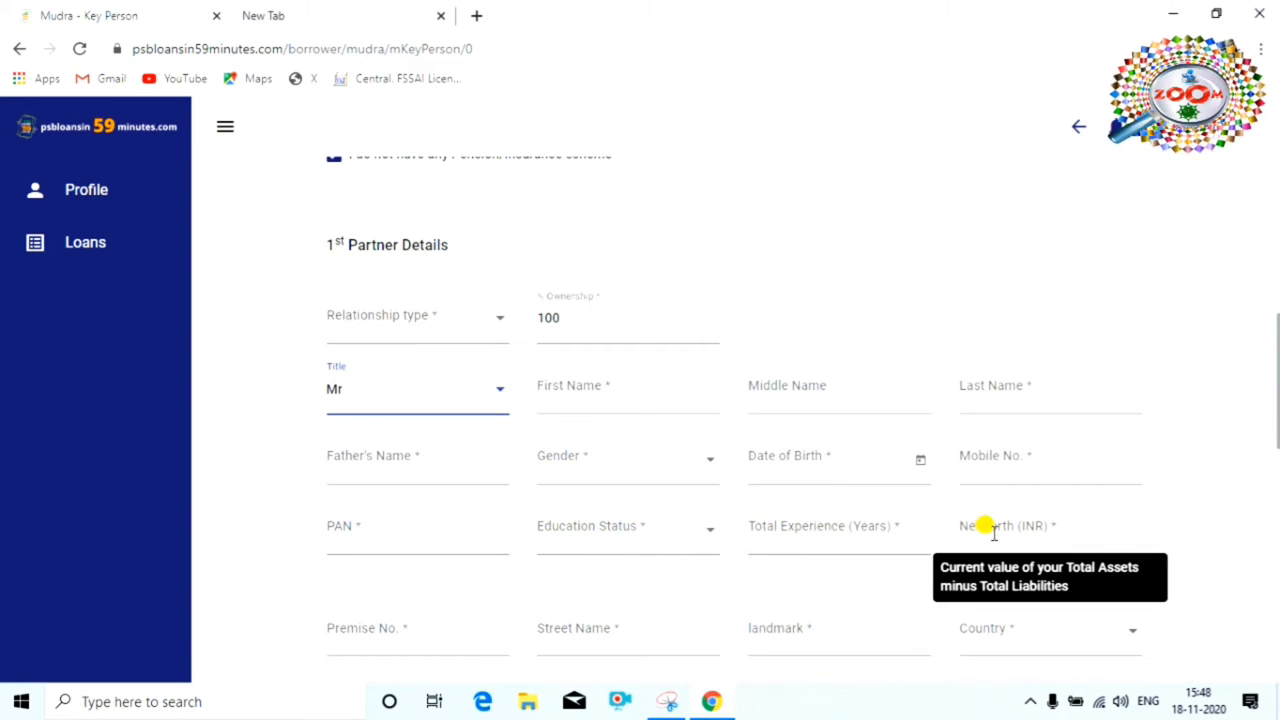
key("shift+Tab")
Step: Set Physically Handicapped to No for the first partner
scroll(760, 478, "down", 2)
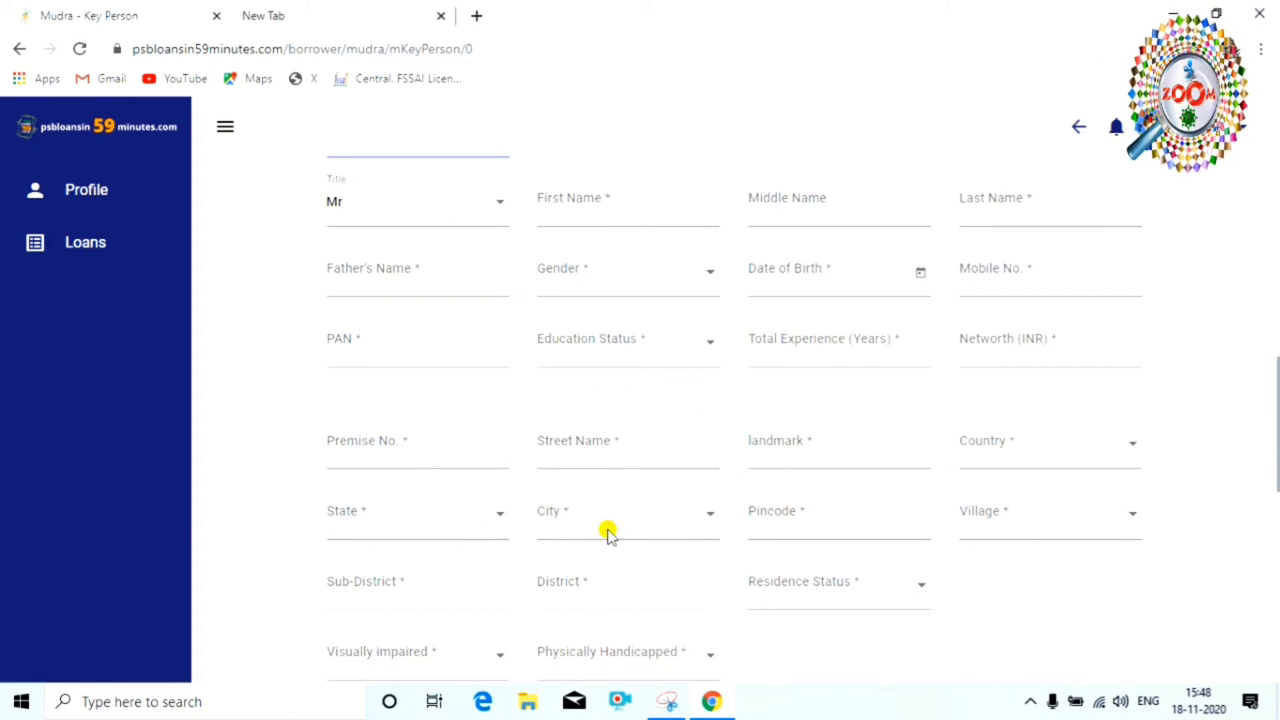
scroll(629, 560, "down", 2)
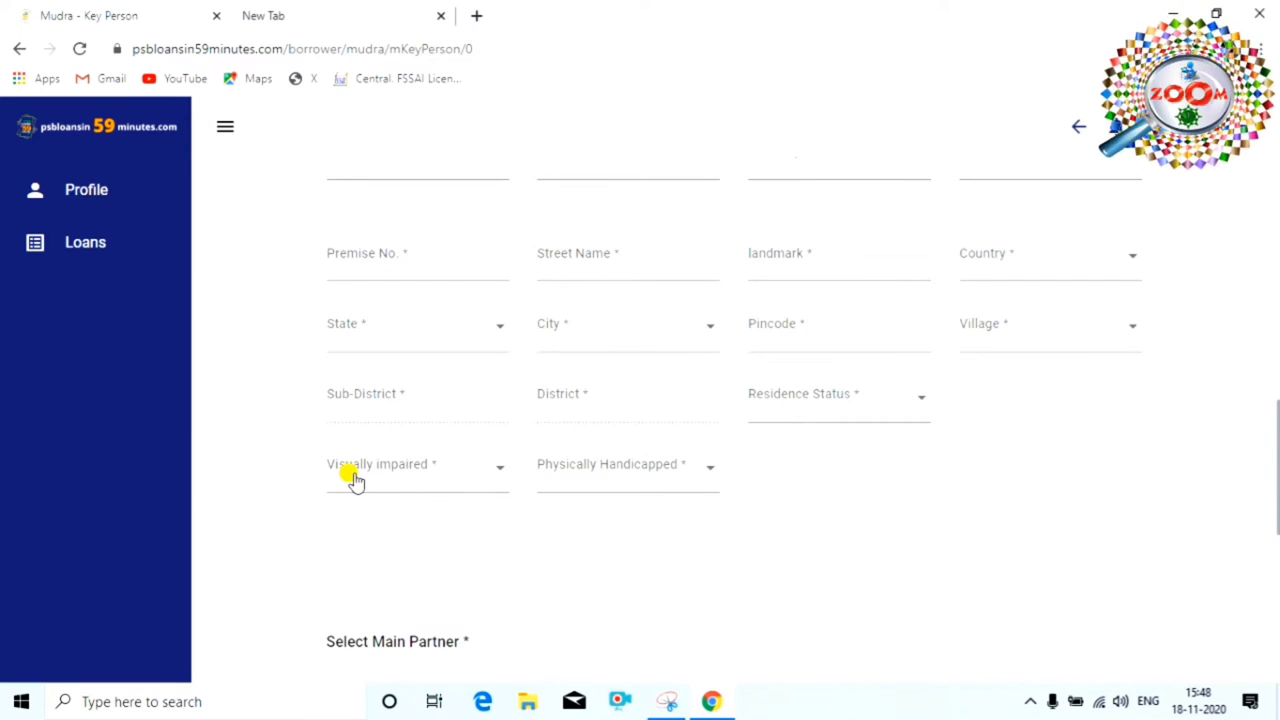
left_click(705, 484)
left_click(556, 504)
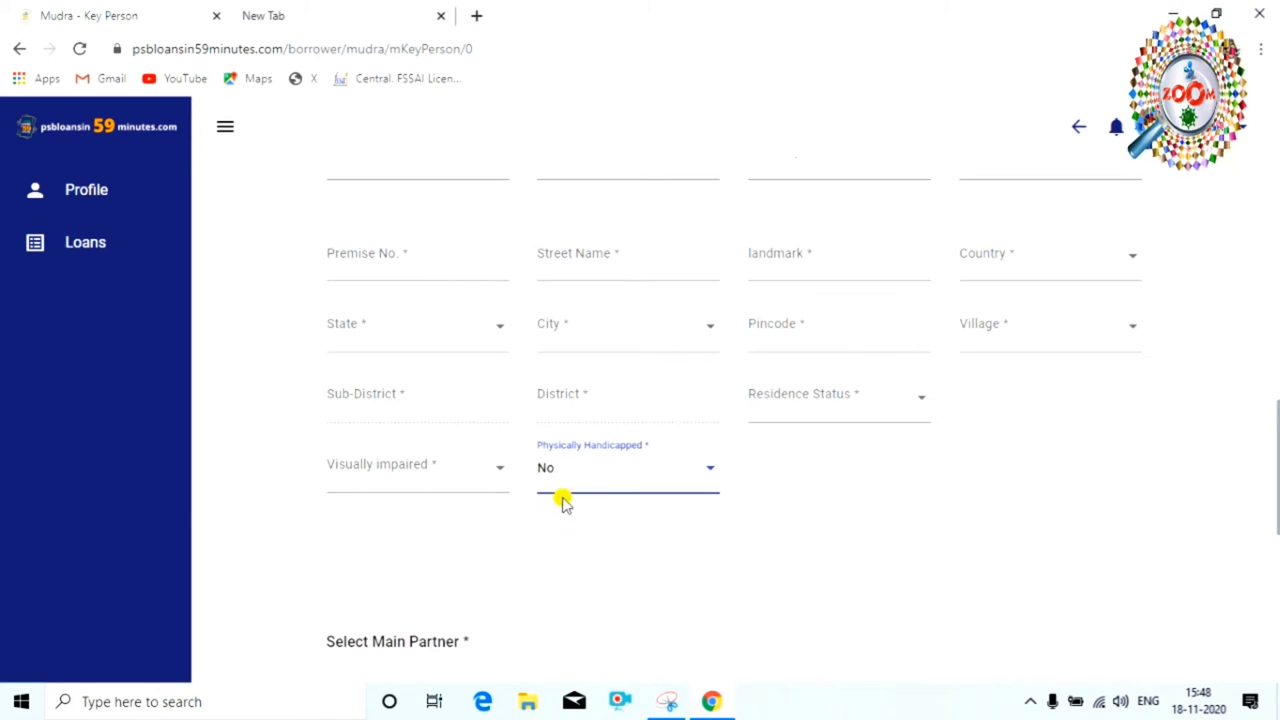
scroll(854, 480, "down", 2)
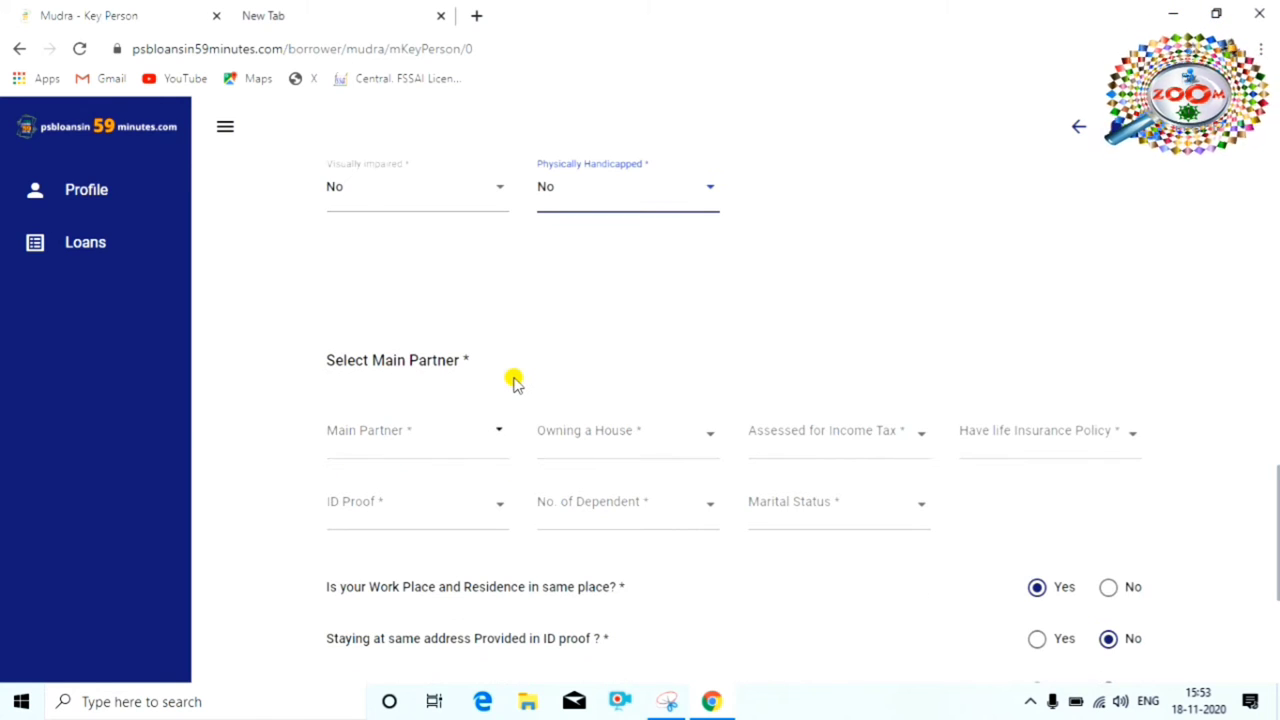
Step: Set house ownership to Others, income tax to Not Assessed, and life insurance to No
left_click(697, 439)
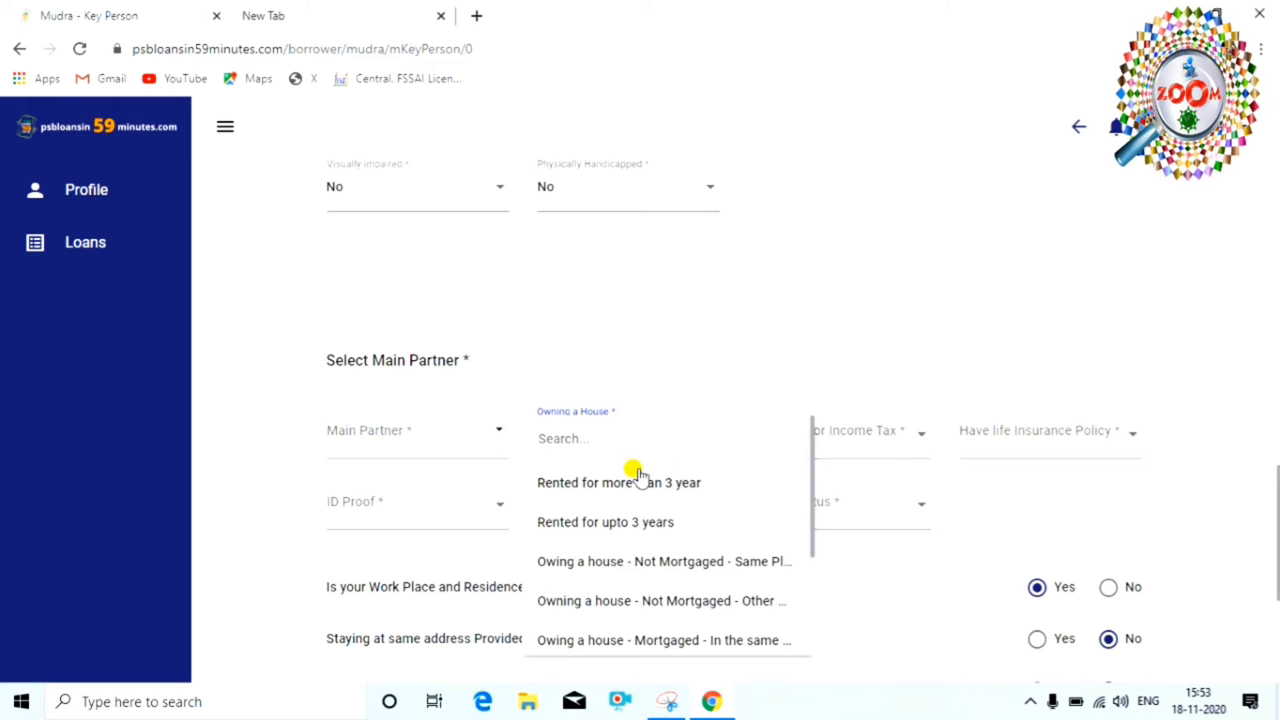
left_click(838, 425)
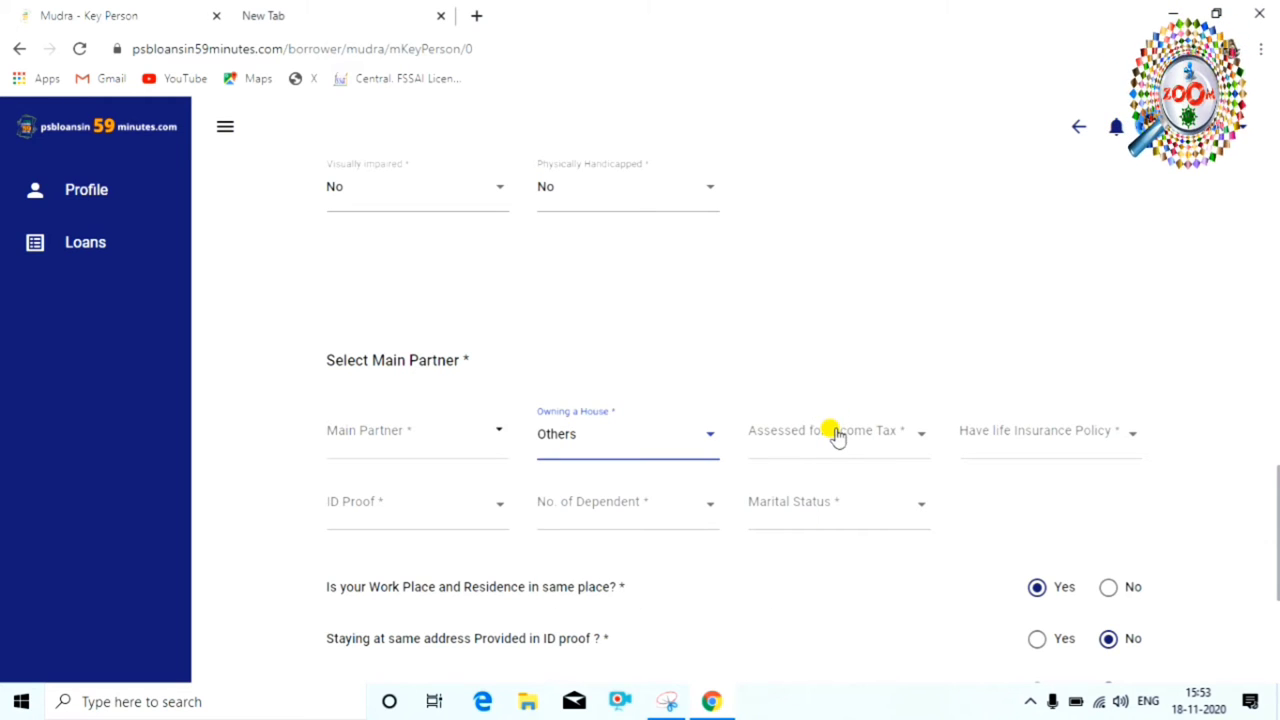
left_click(918, 438)
left_click(778, 524)
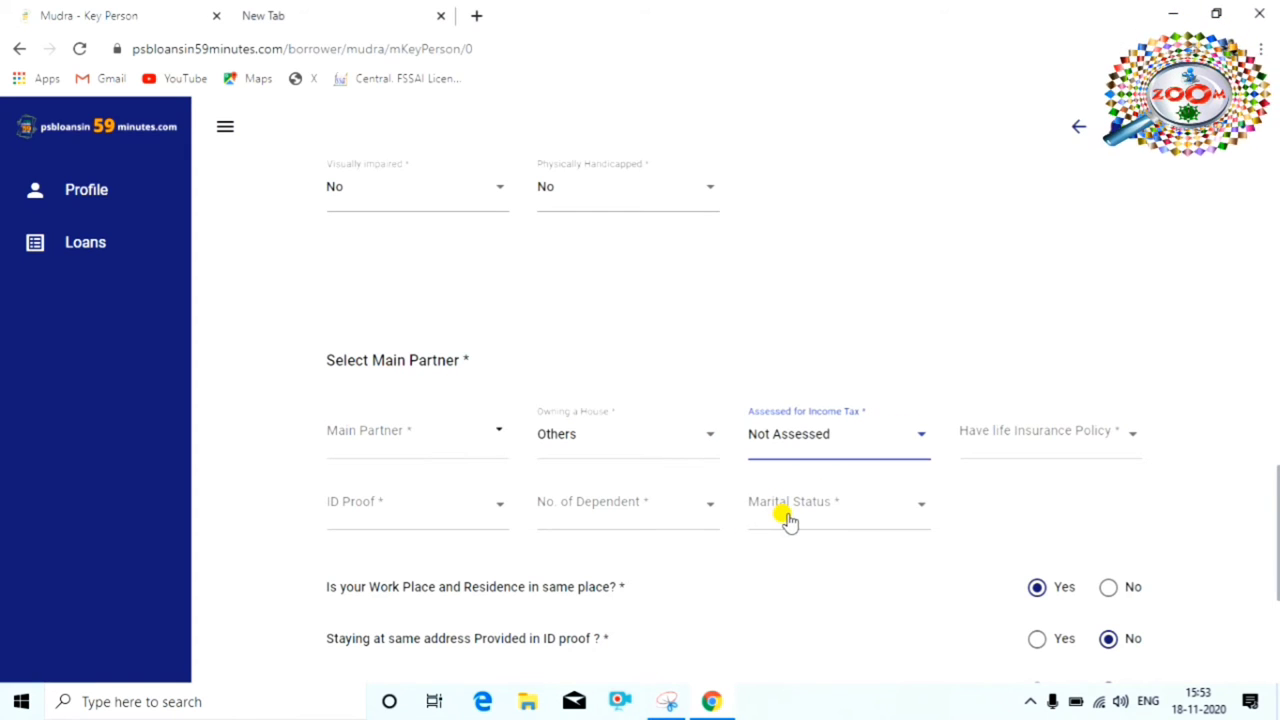
left_click(1133, 433)
left_click(978, 522)
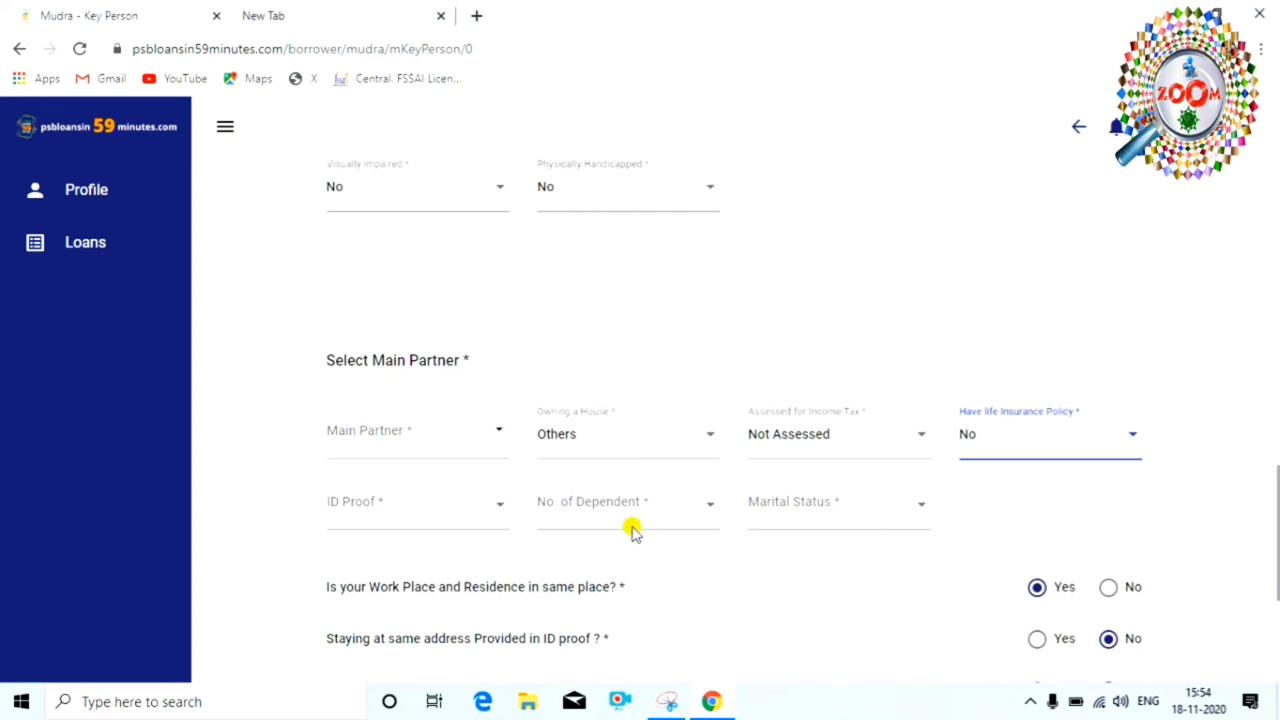
Step: Choose Aadhar Card as ID proof, 1 dependent, and marital status Married
left_click(496, 510)
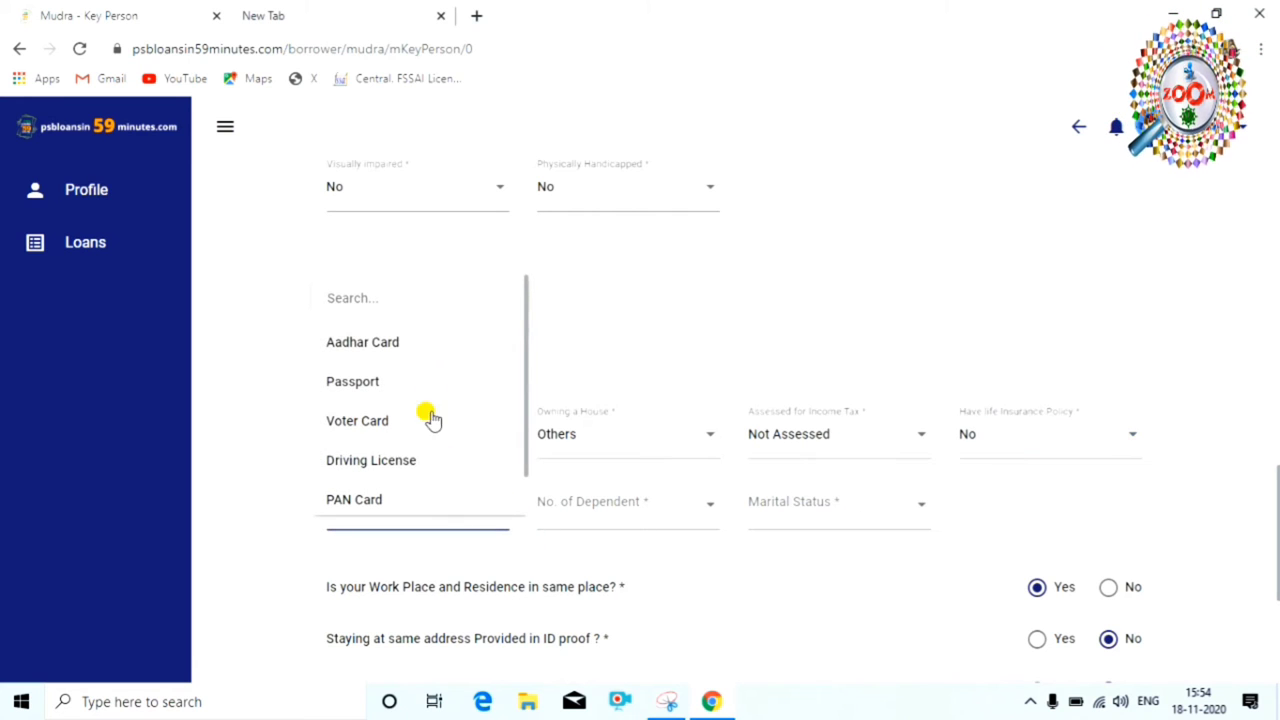
left_click(405, 345)
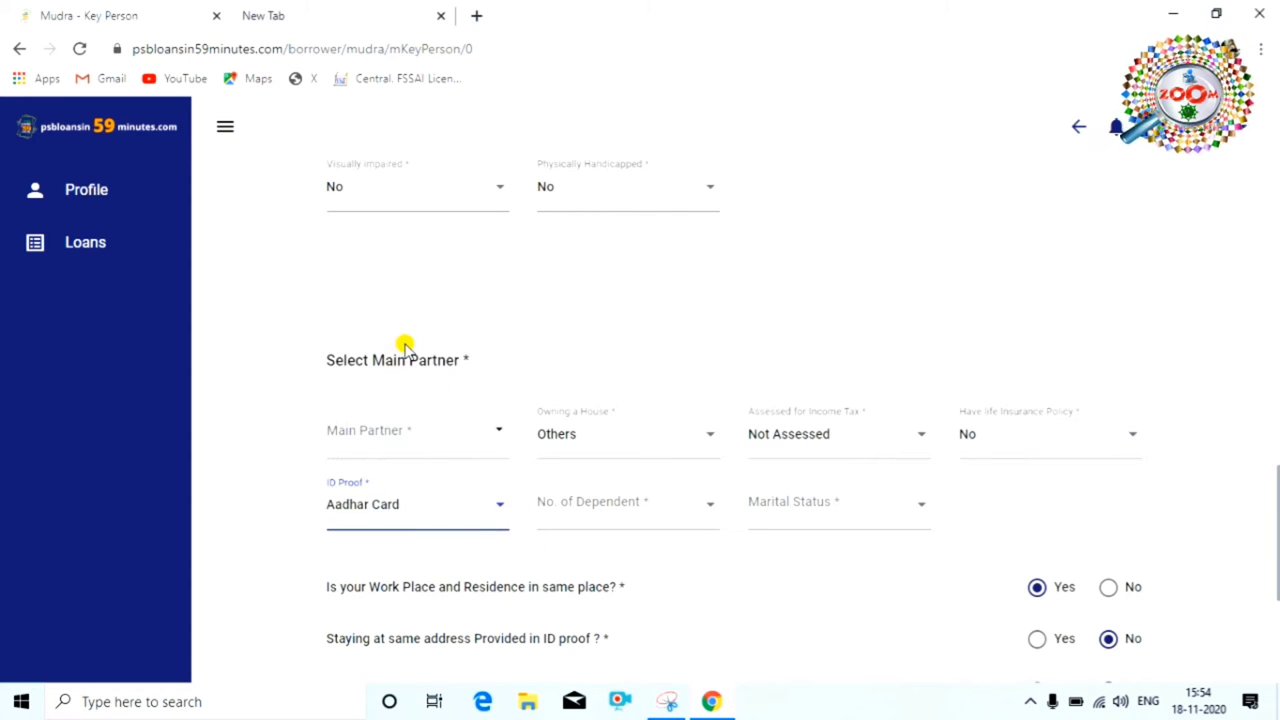
left_click(707, 512)
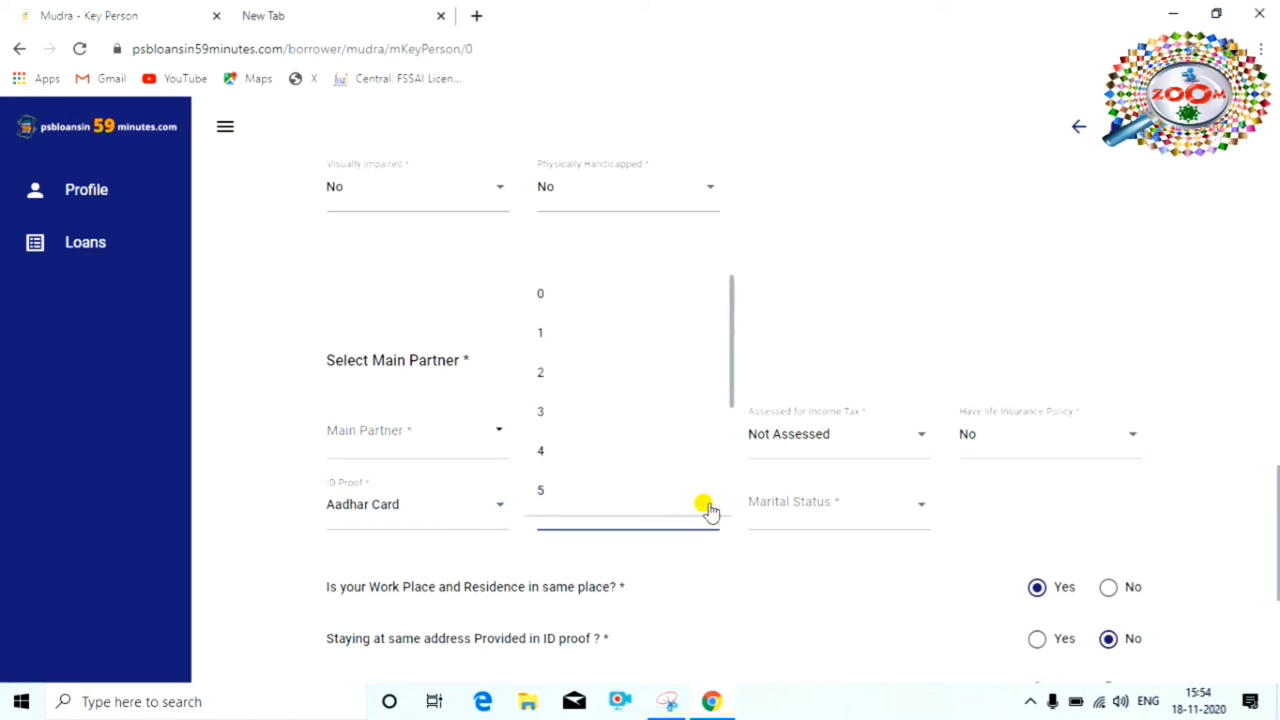
left_click(570, 334)
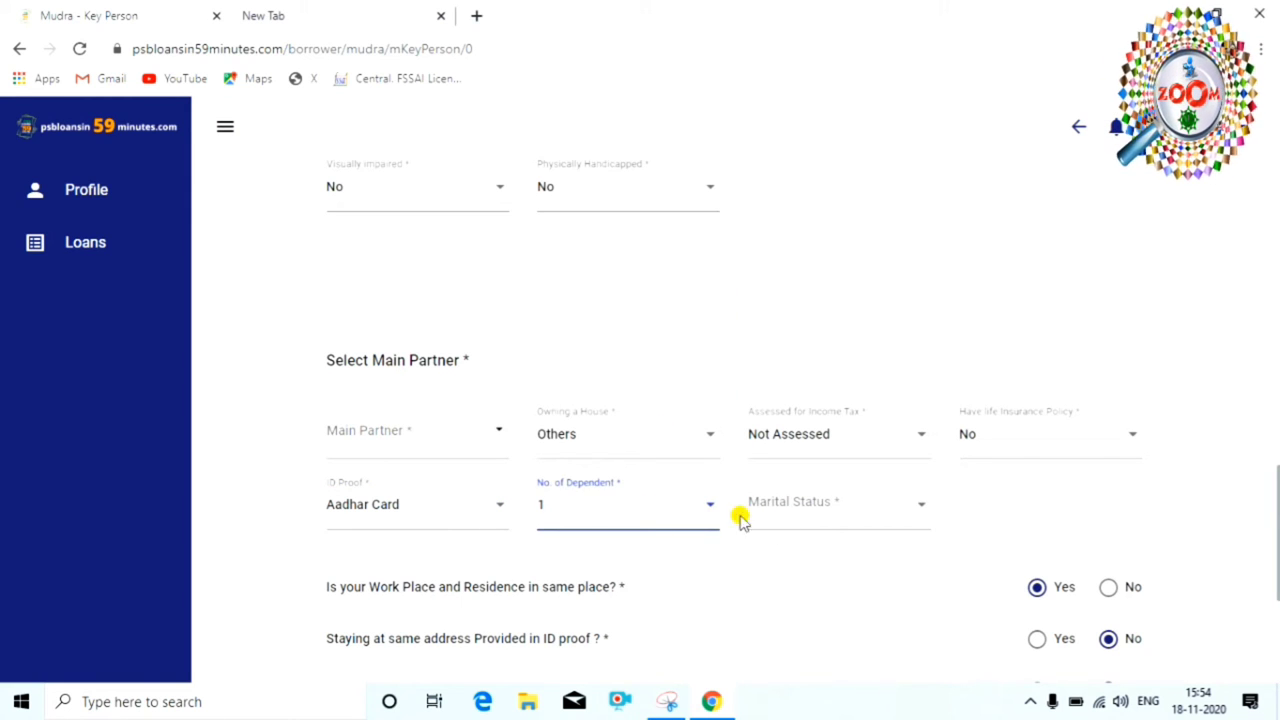
left_click(830, 509)
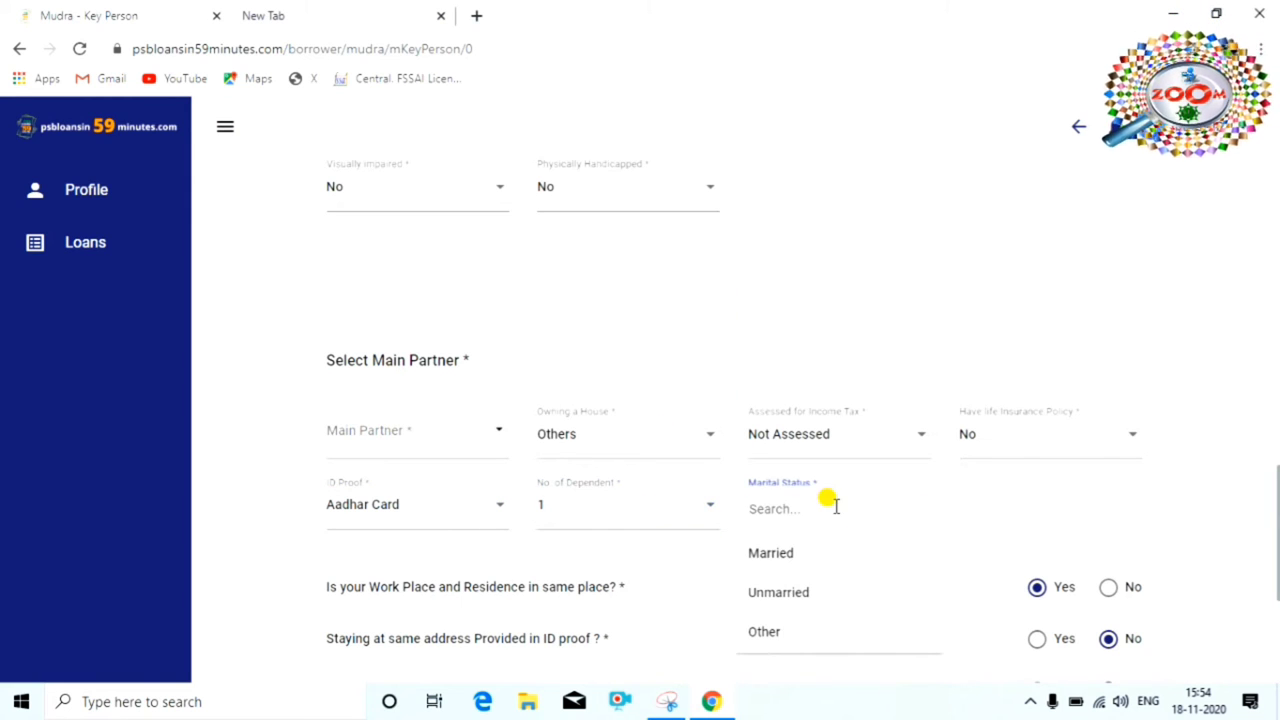
left_click(764, 558)
Step: Mark the spouse as Not Employed and enter 1 as the number of children
scroll(572, 527, "down", 1)
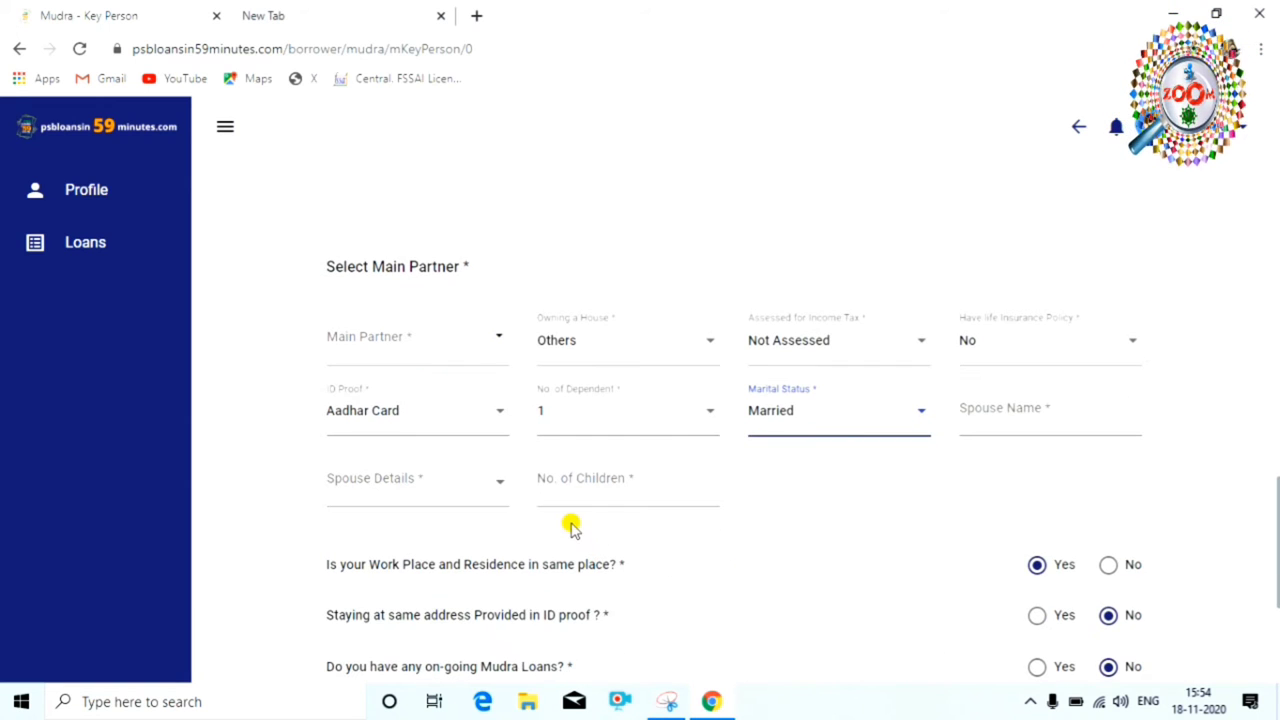
left_click(500, 488)
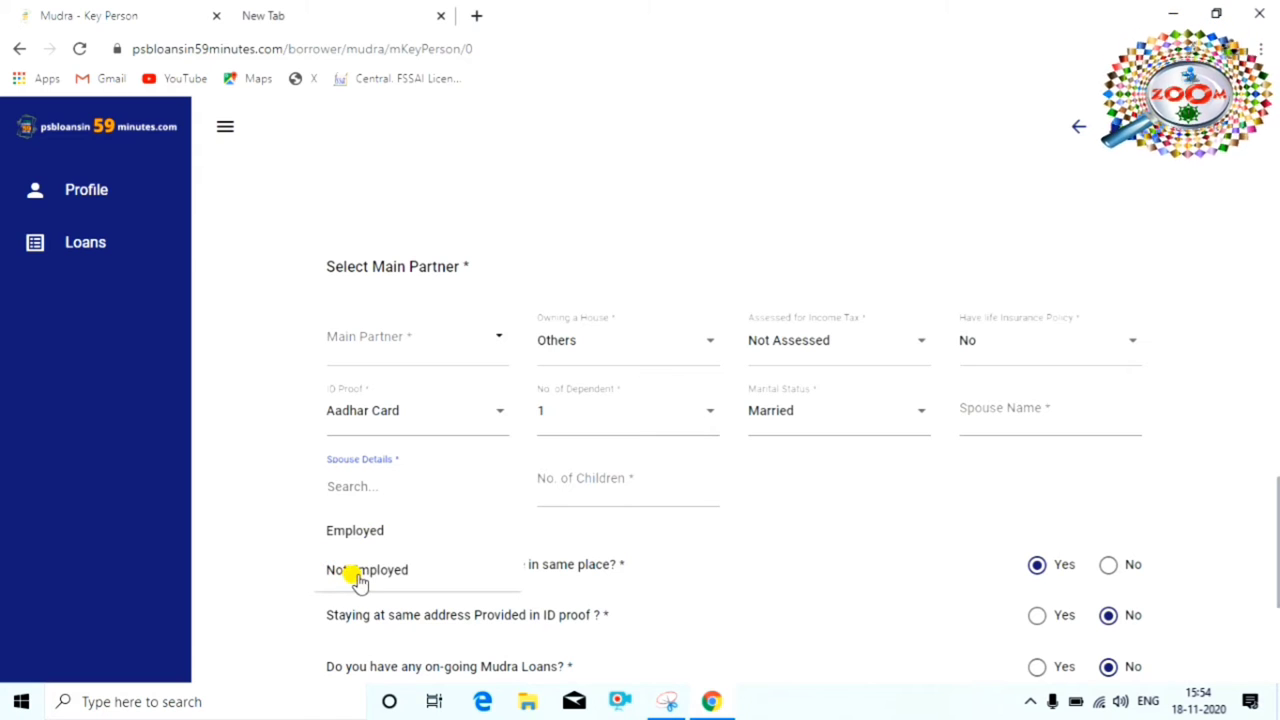
left_click(340, 568)
left_click(582, 499)
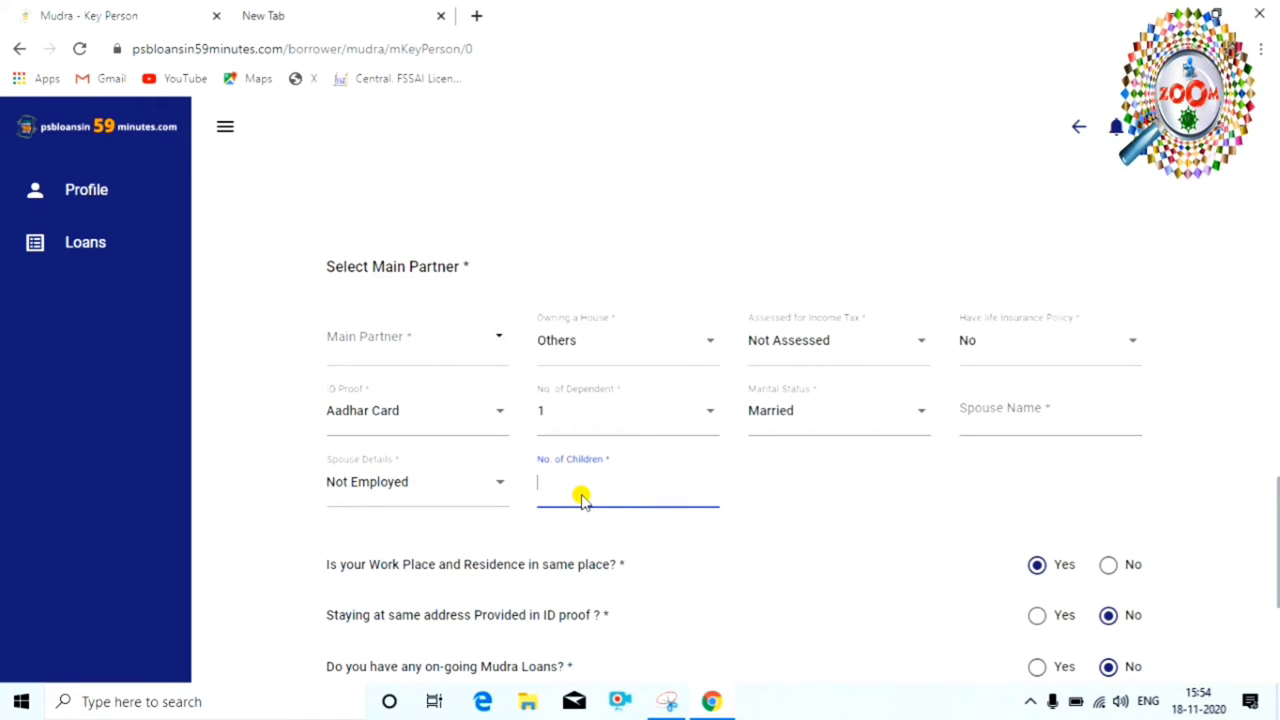
type("1")
scroll(600, 470, "down", 2)
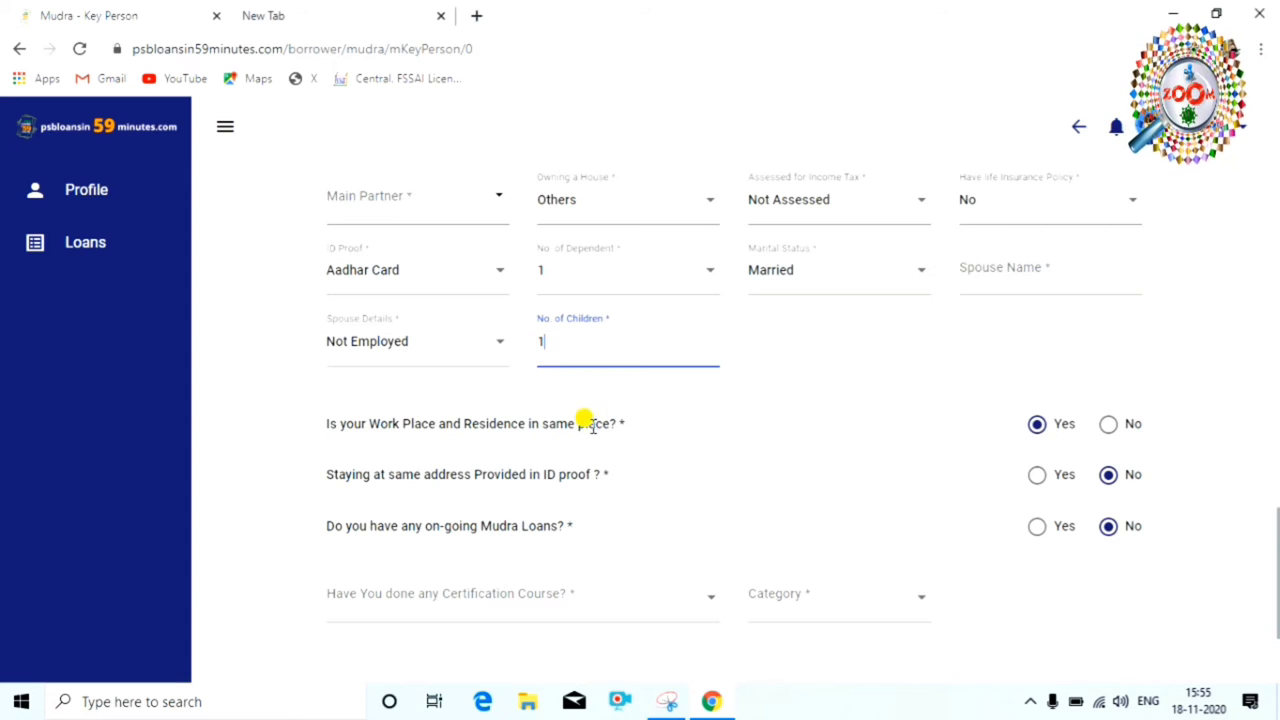
left_click(1037, 428)
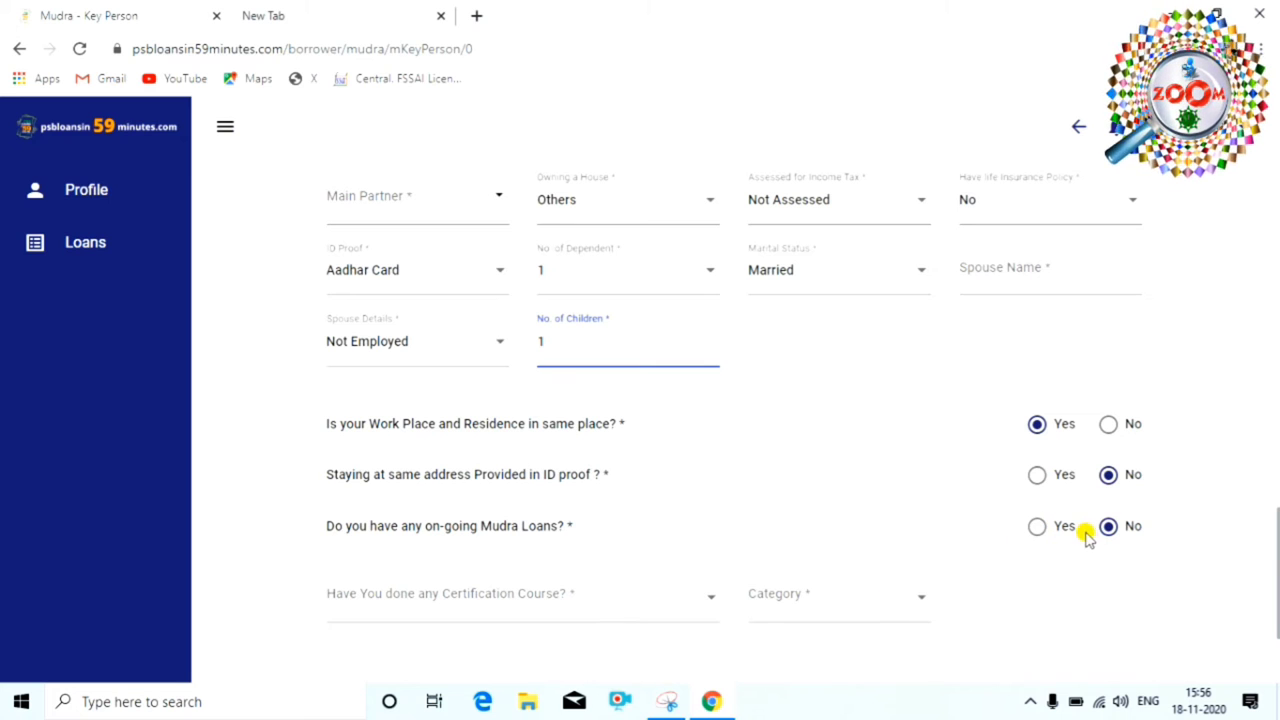
Step: Answer Yes to the certification course, set category to OBC, and proceed
scroll(263, 469, "down", 1)
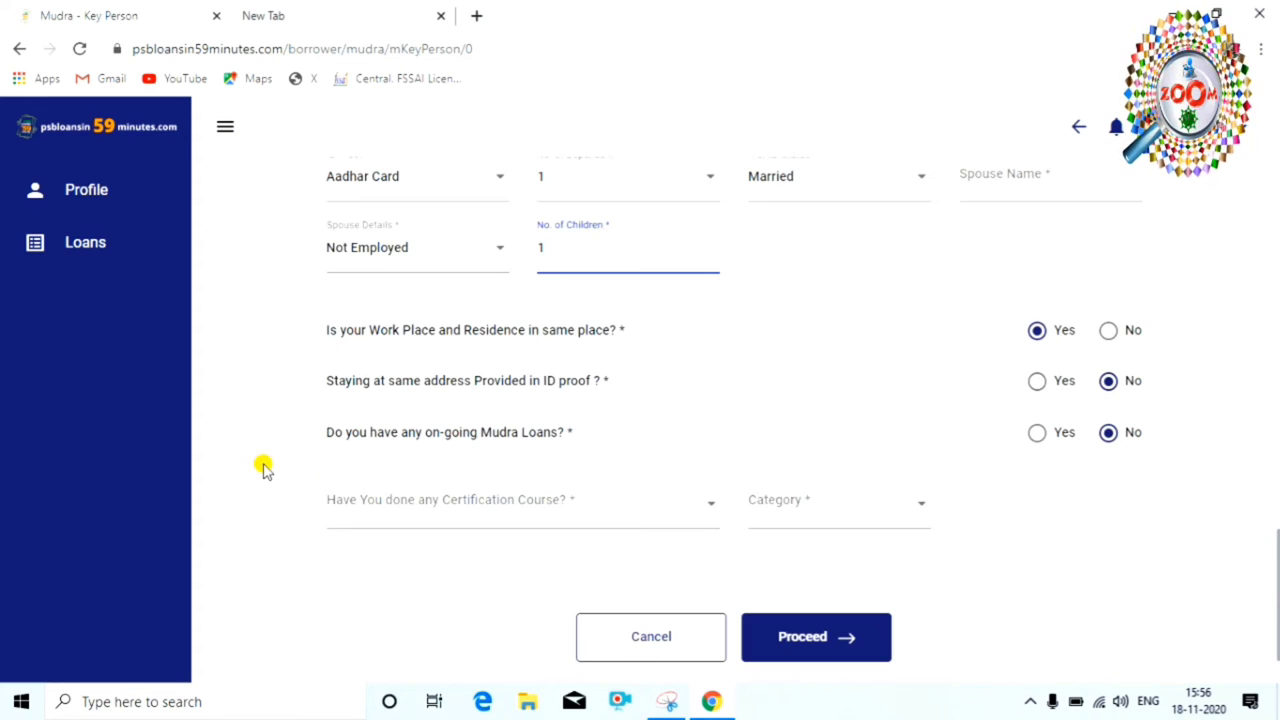
left_click(592, 505)
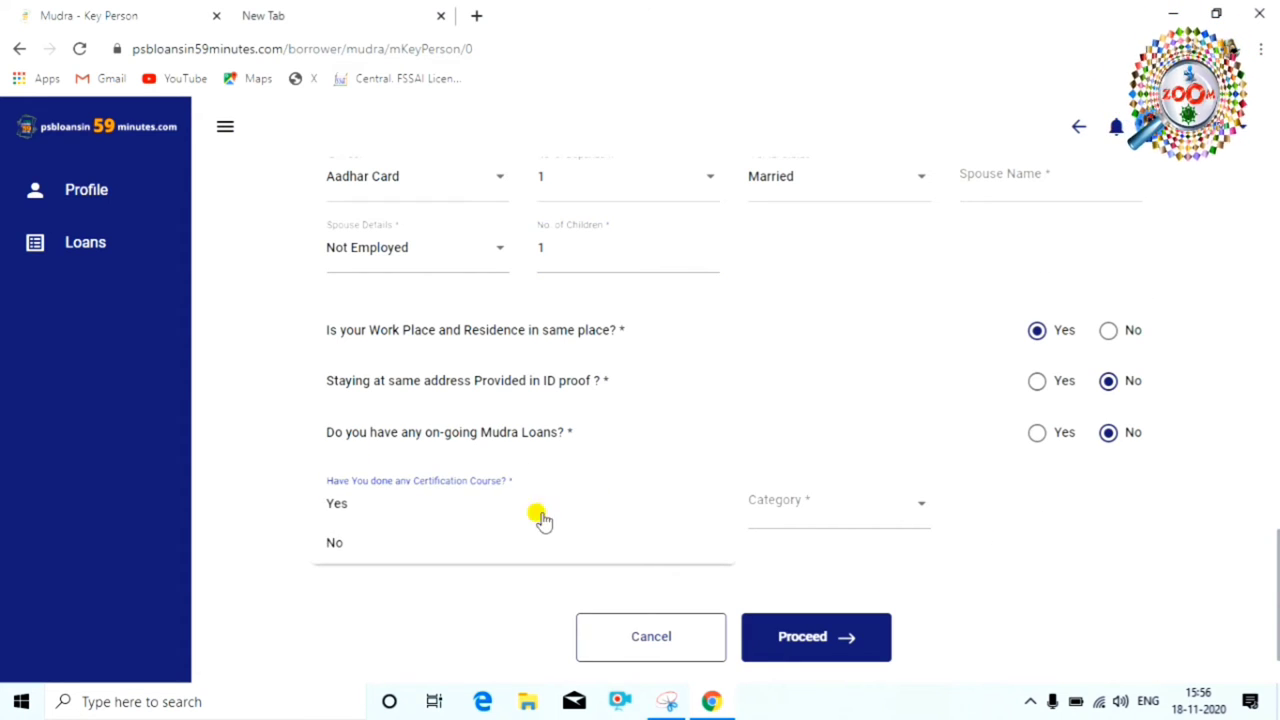
left_click(353, 508)
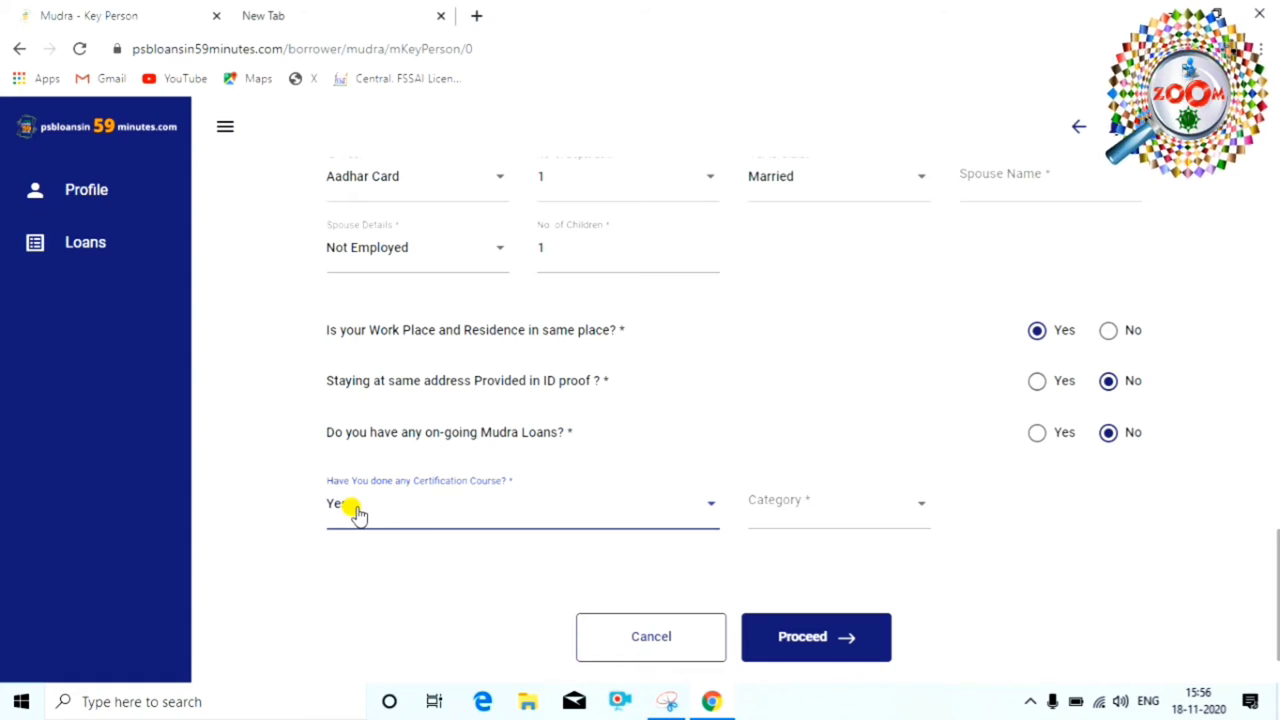
left_click(899, 510)
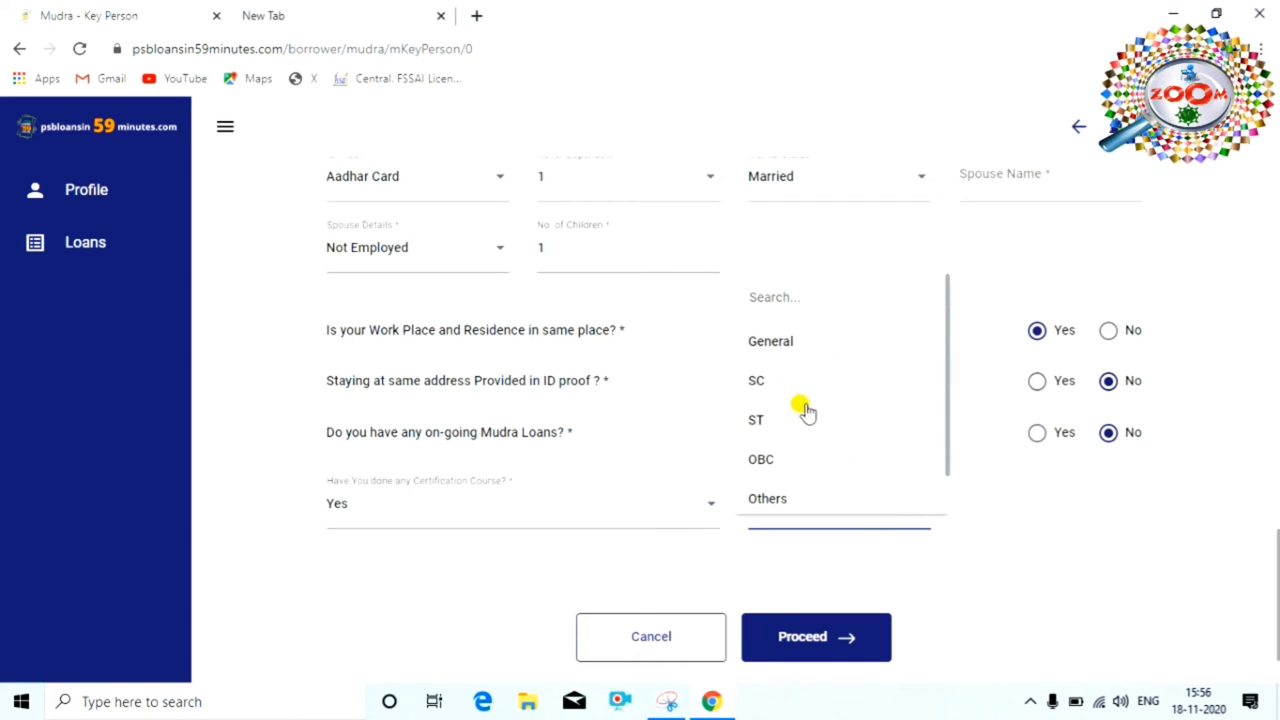
left_click(759, 462)
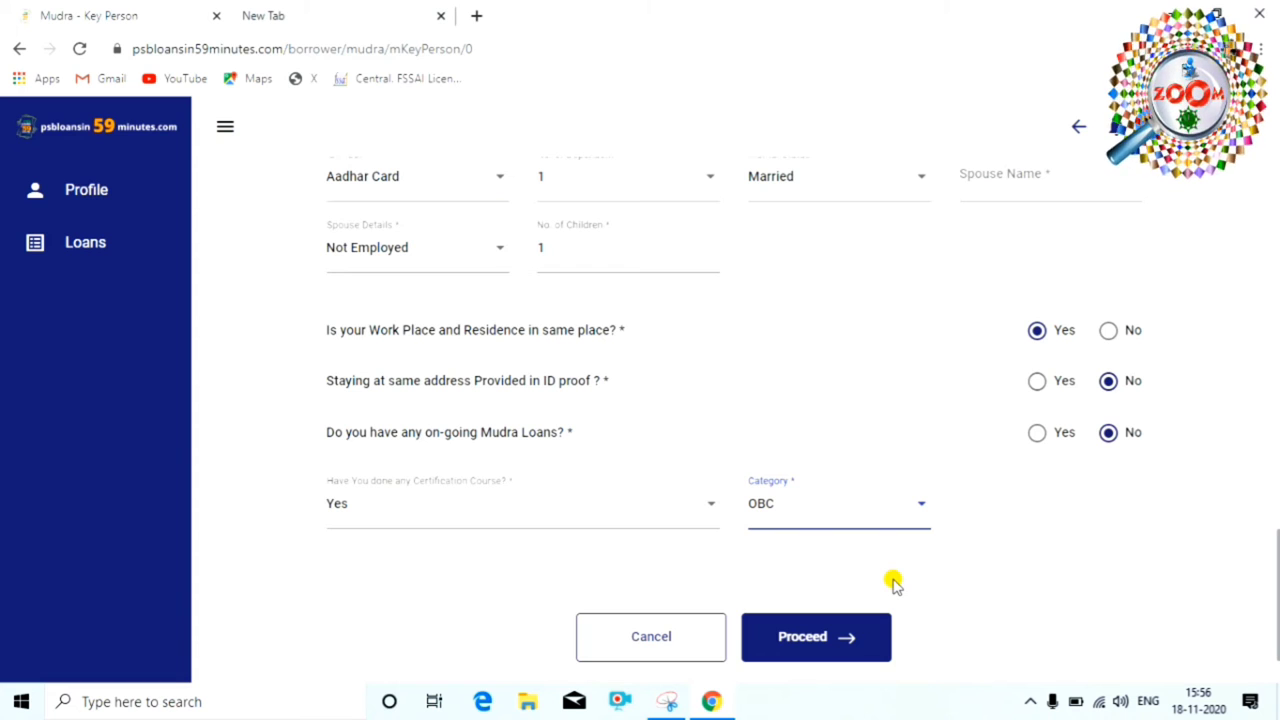
left_click(811, 638)
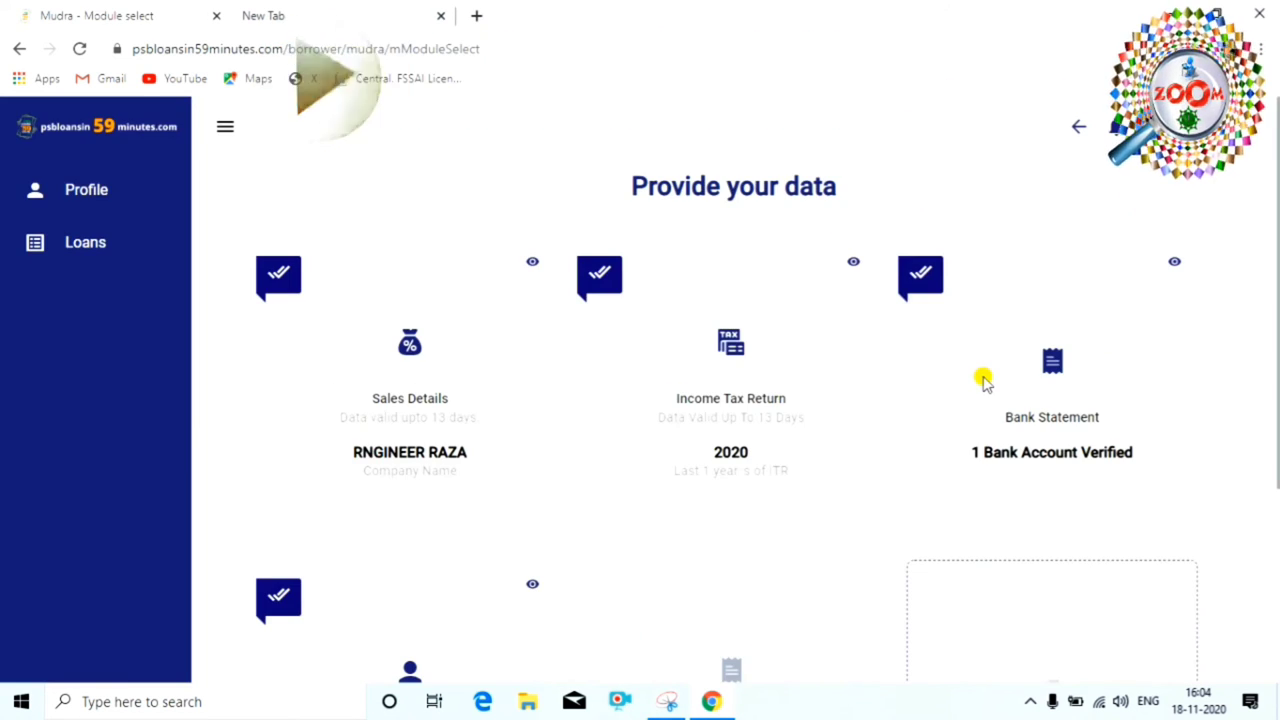
Step: Confirm No associate concern and proceed, then open Complete Details under One Form
scroll(617, 220, "down", 3)
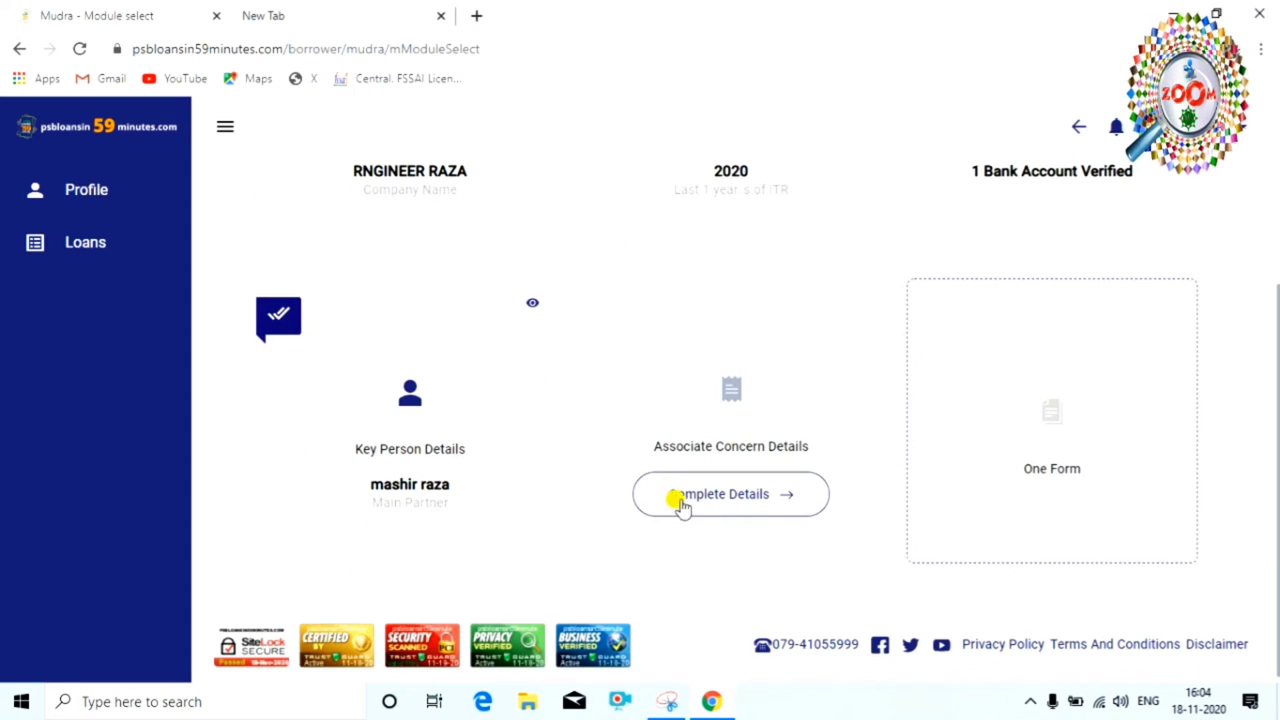
left_click(750, 505)
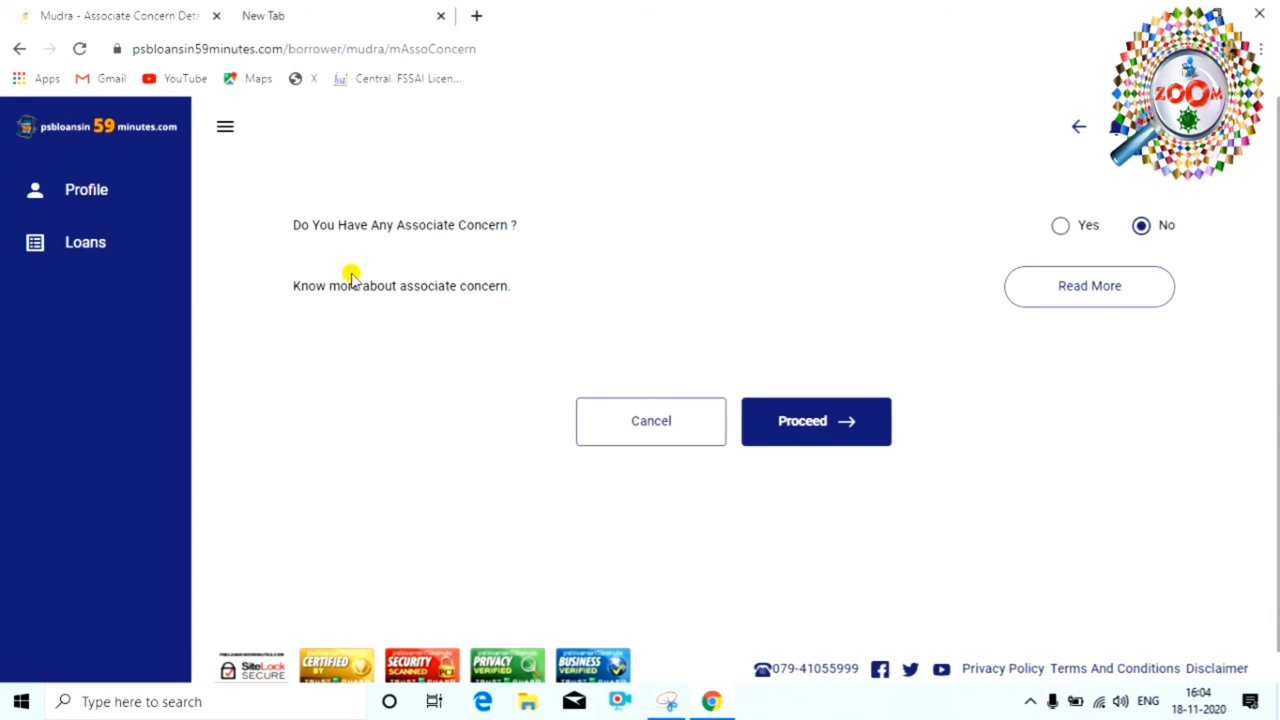
left_click(1141, 228)
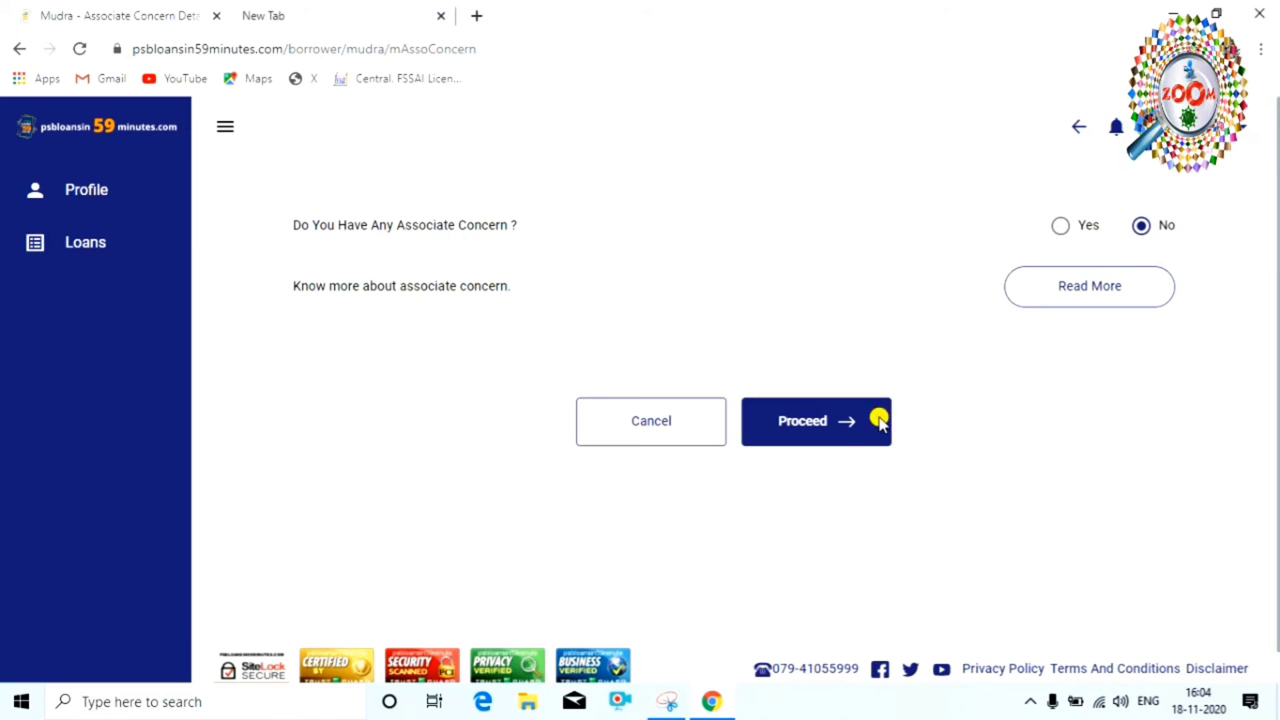
left_click(801, 433)
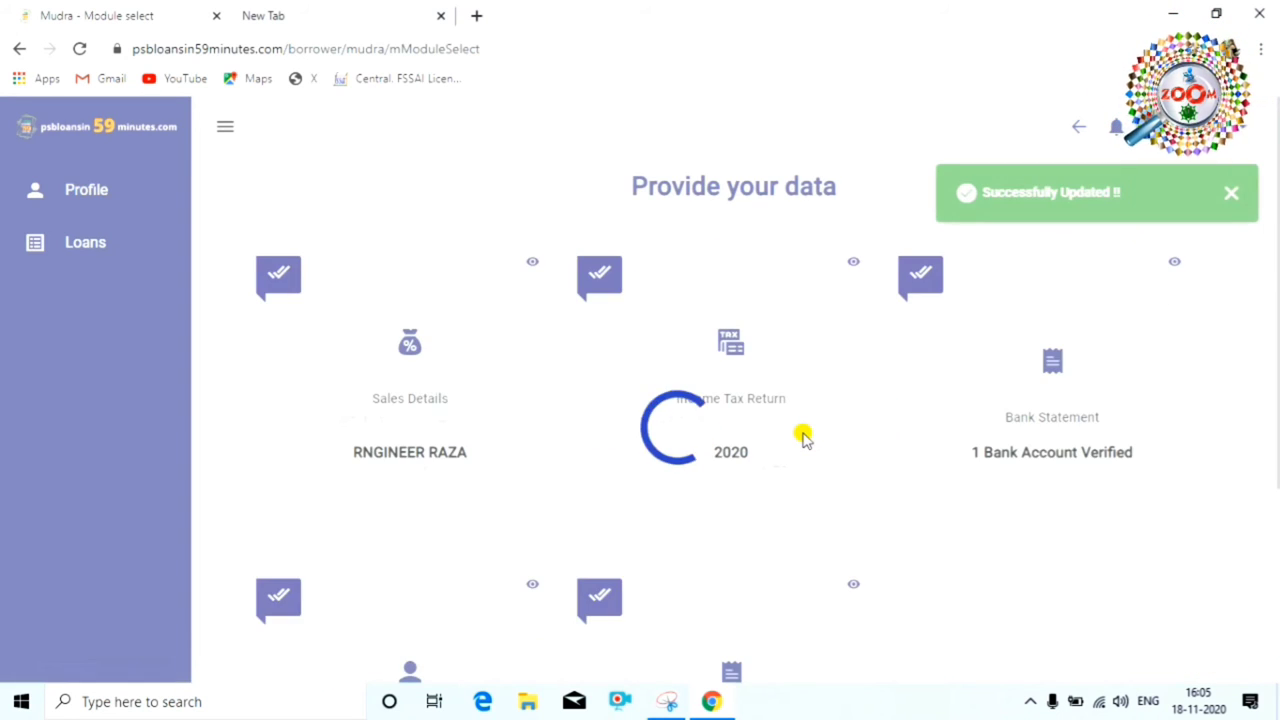
scroll(876, 475, "down", 3)
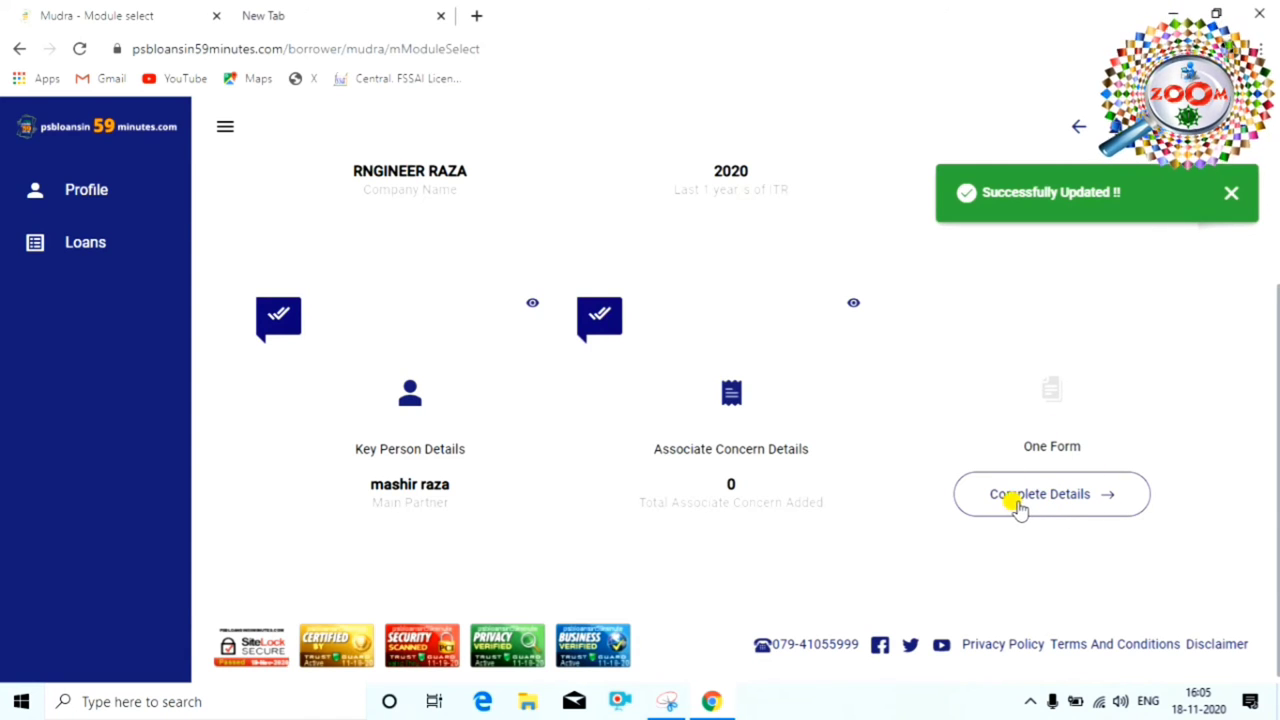
left_click(1077, 494)
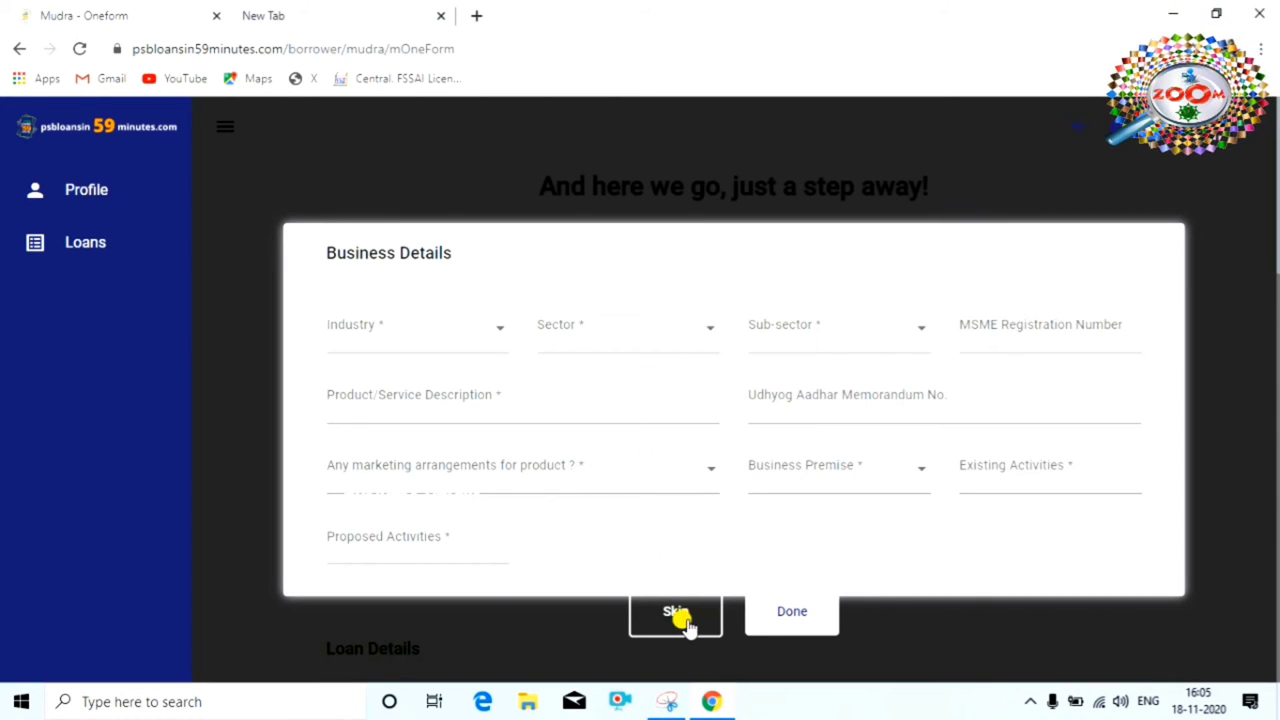
Step: Set industry Education, sector Schools and sub-sector Service in Business Details
left_click(765, 622)
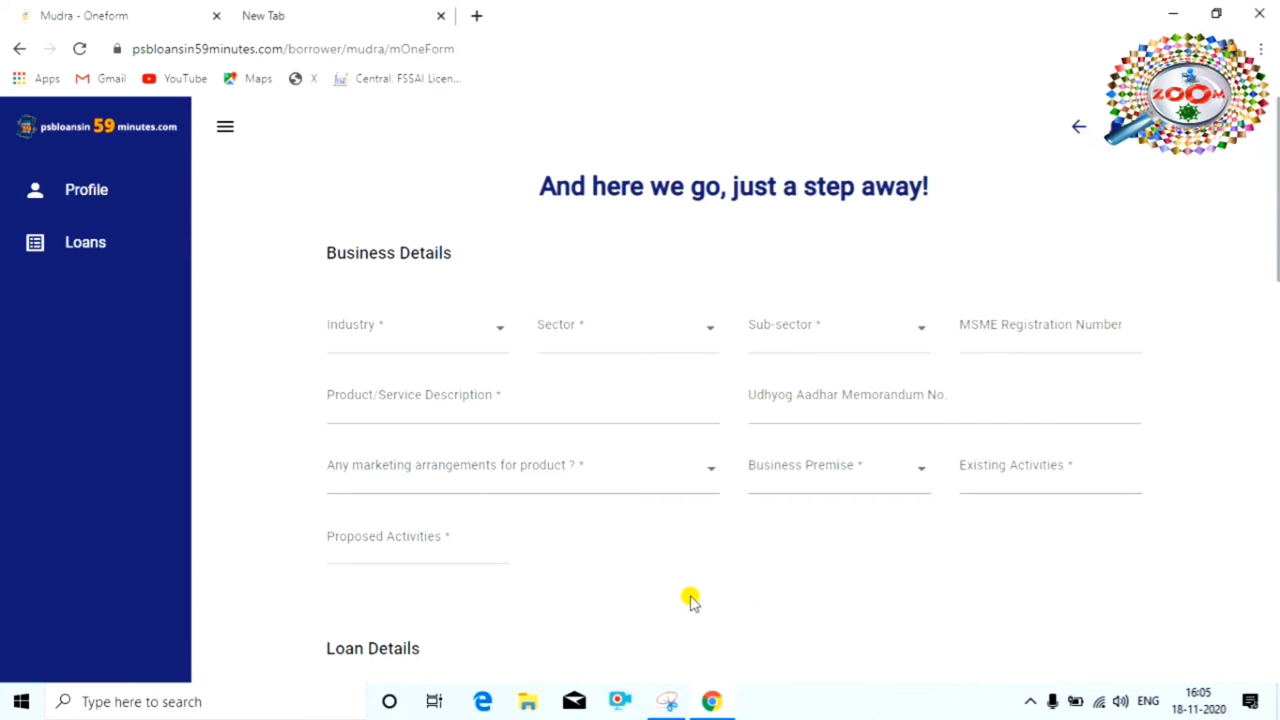
left_click(497, 328)
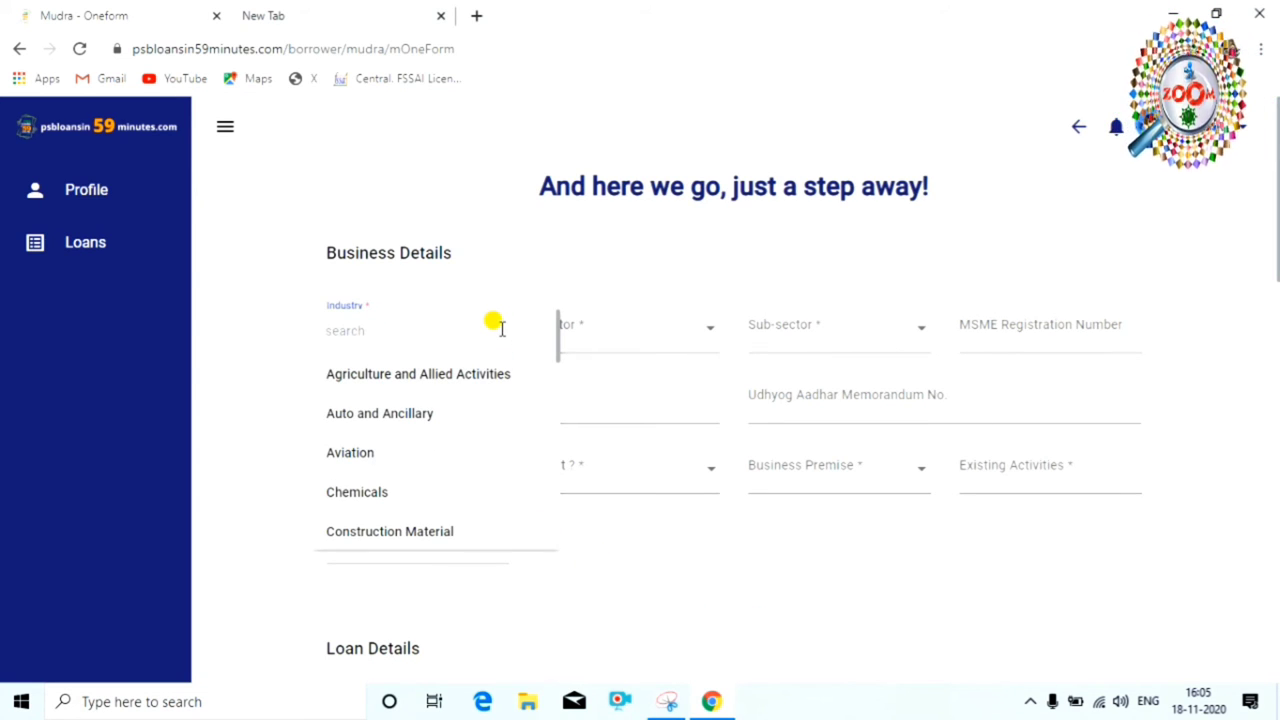
scroll(485, 415, "down", 3)
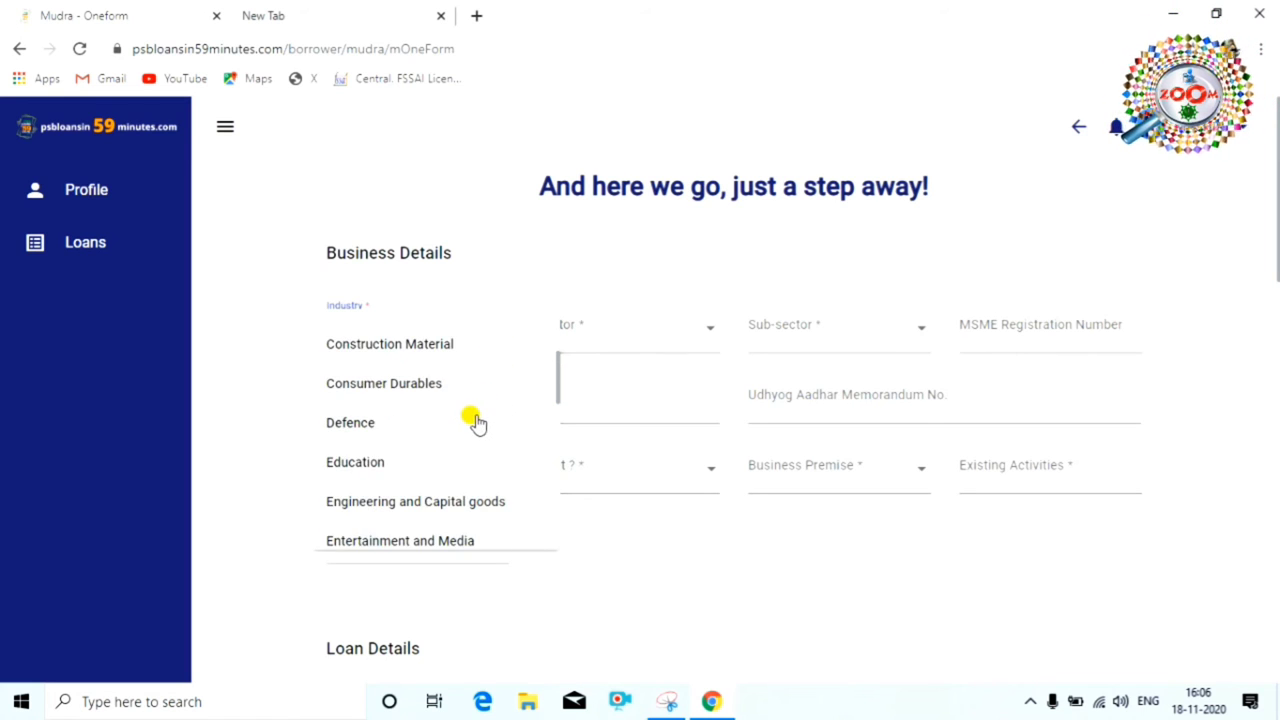
left_click(505, 372)
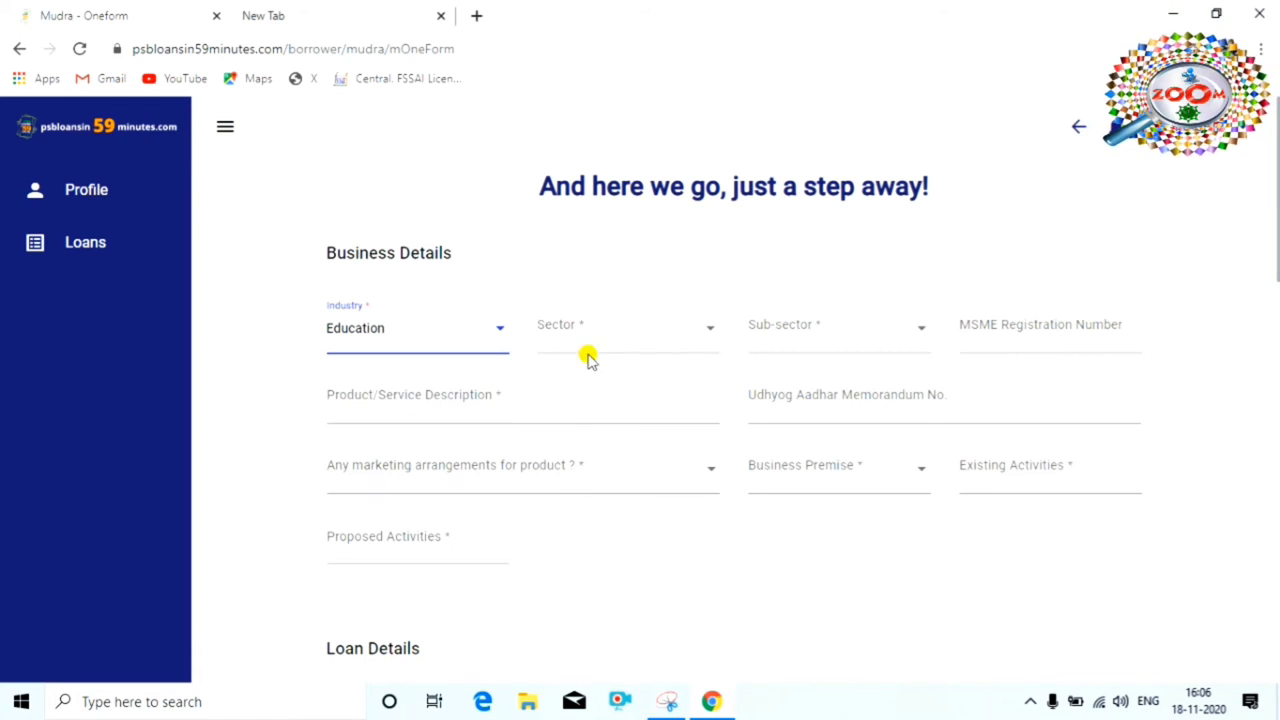
left_click(700, 334)
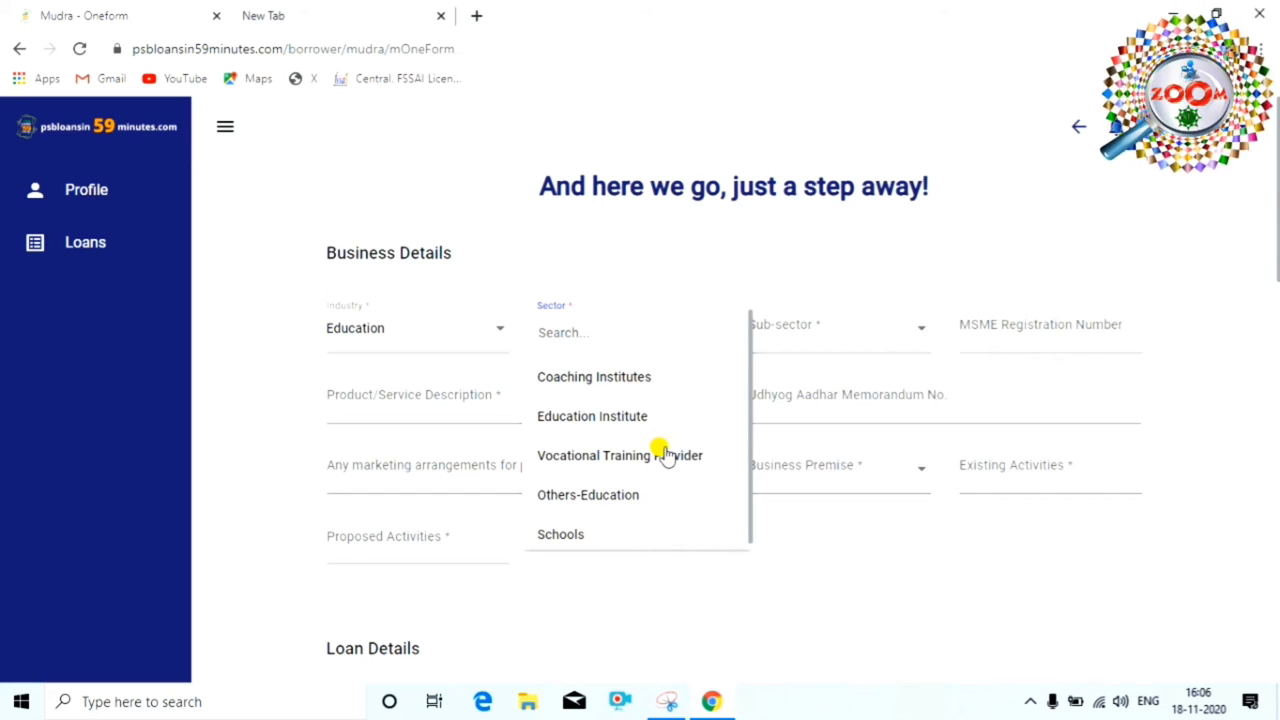
left_click(690, 534)
left_click(915, 333)
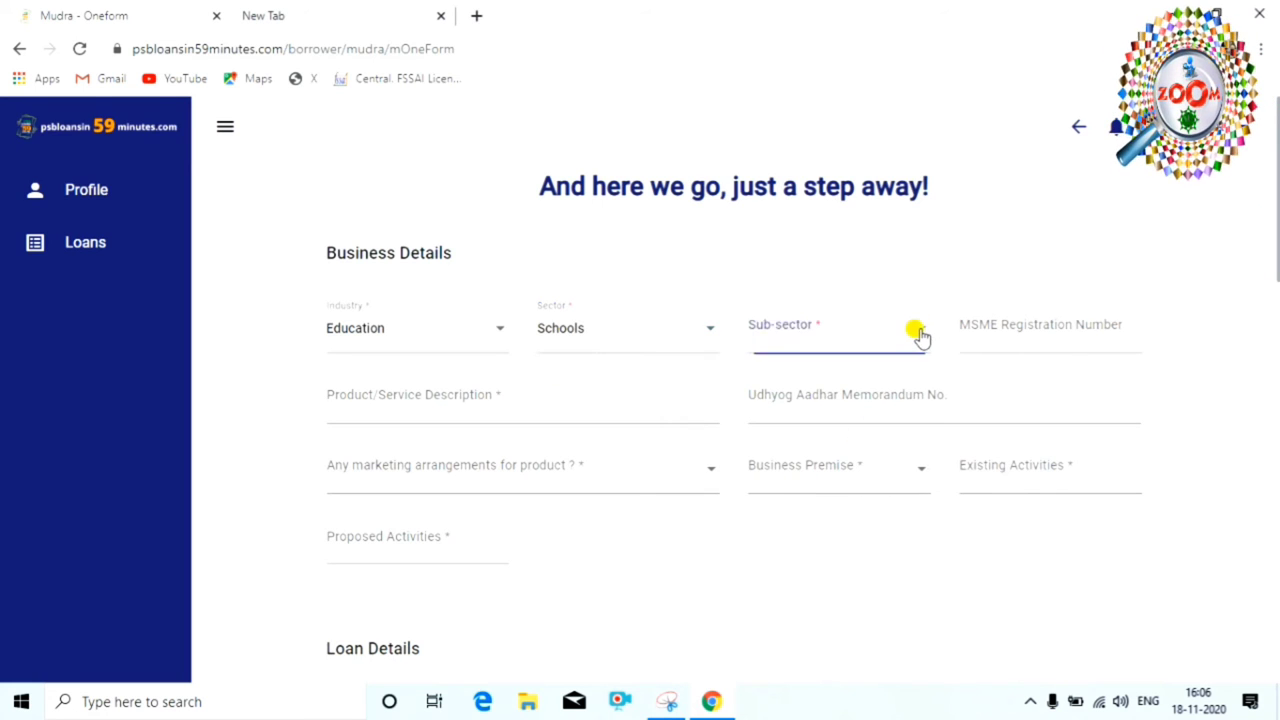
left_click(785, 390)
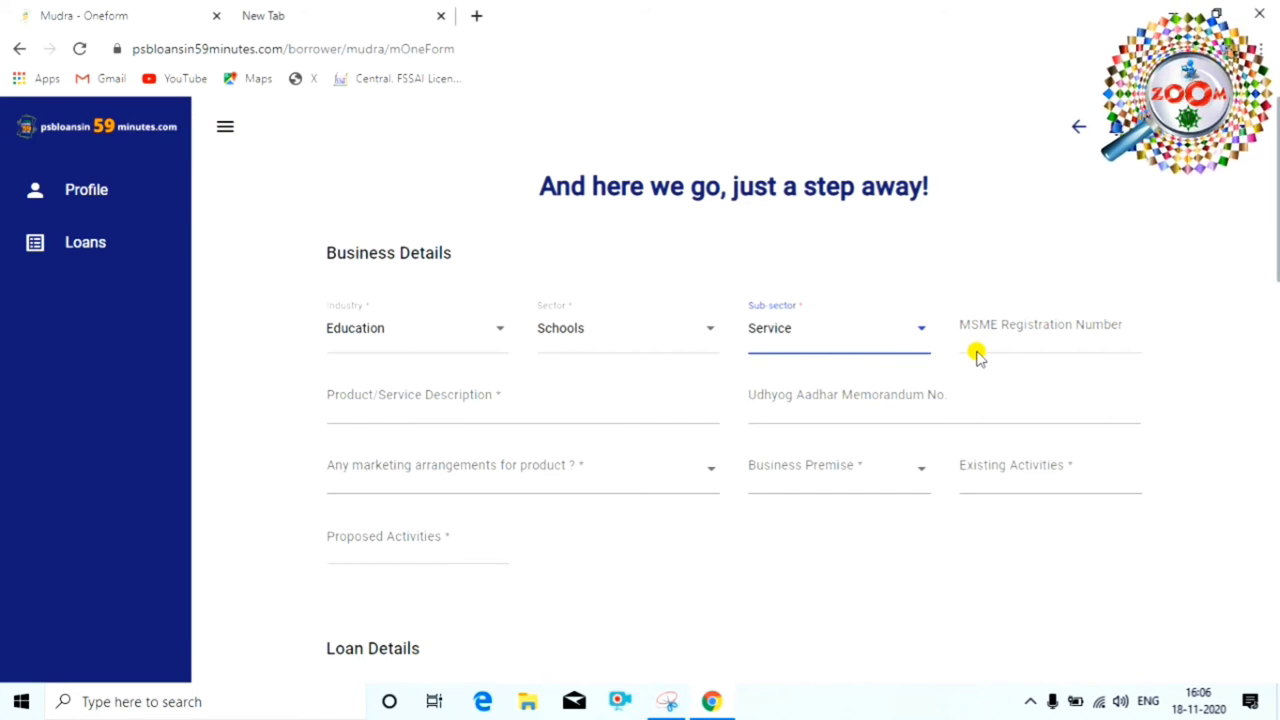
Step: Enter 'dispach course' as the product or service description
left_click(403, 403)
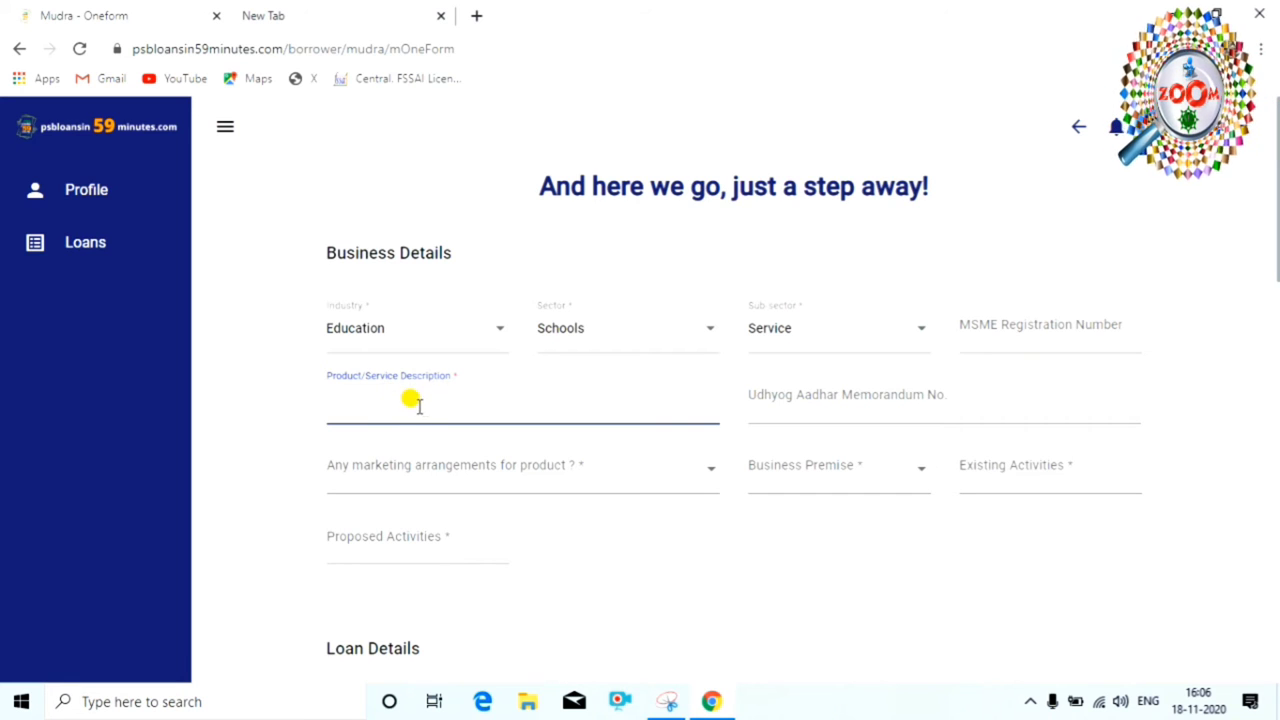
type("dispach course")
left_click(840, 415)
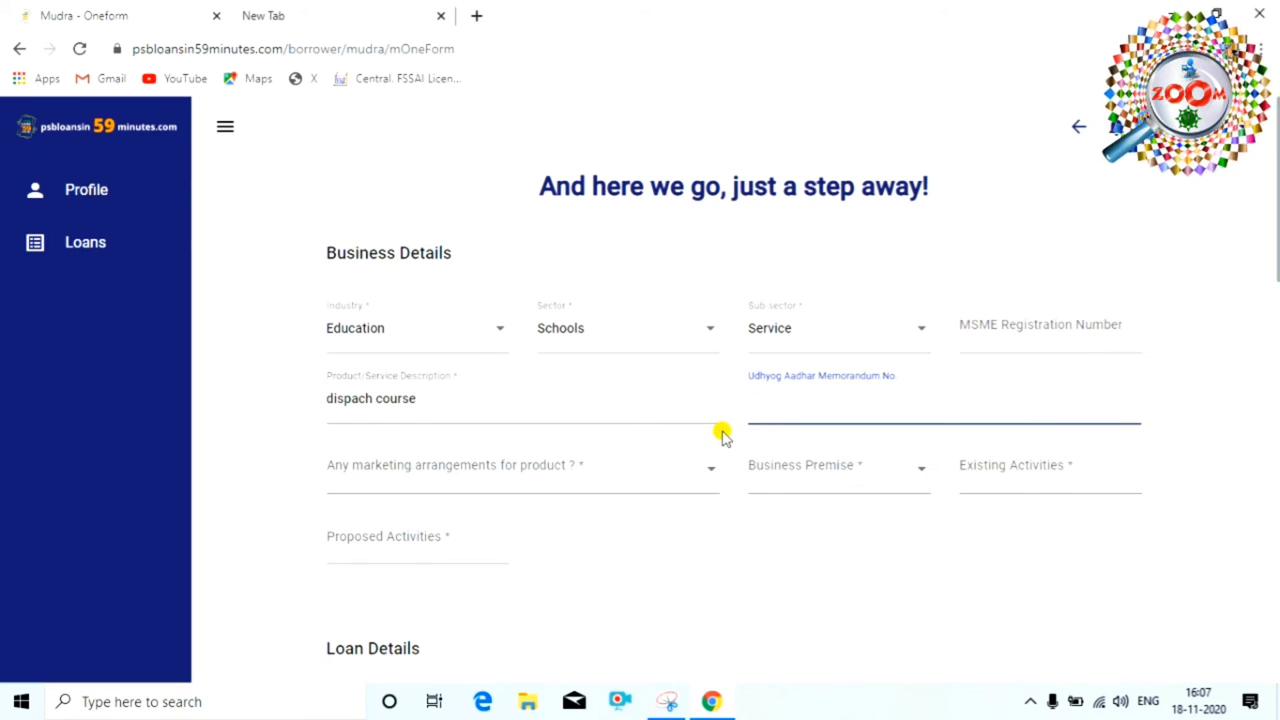
scroll(474, 365, "down", 4)
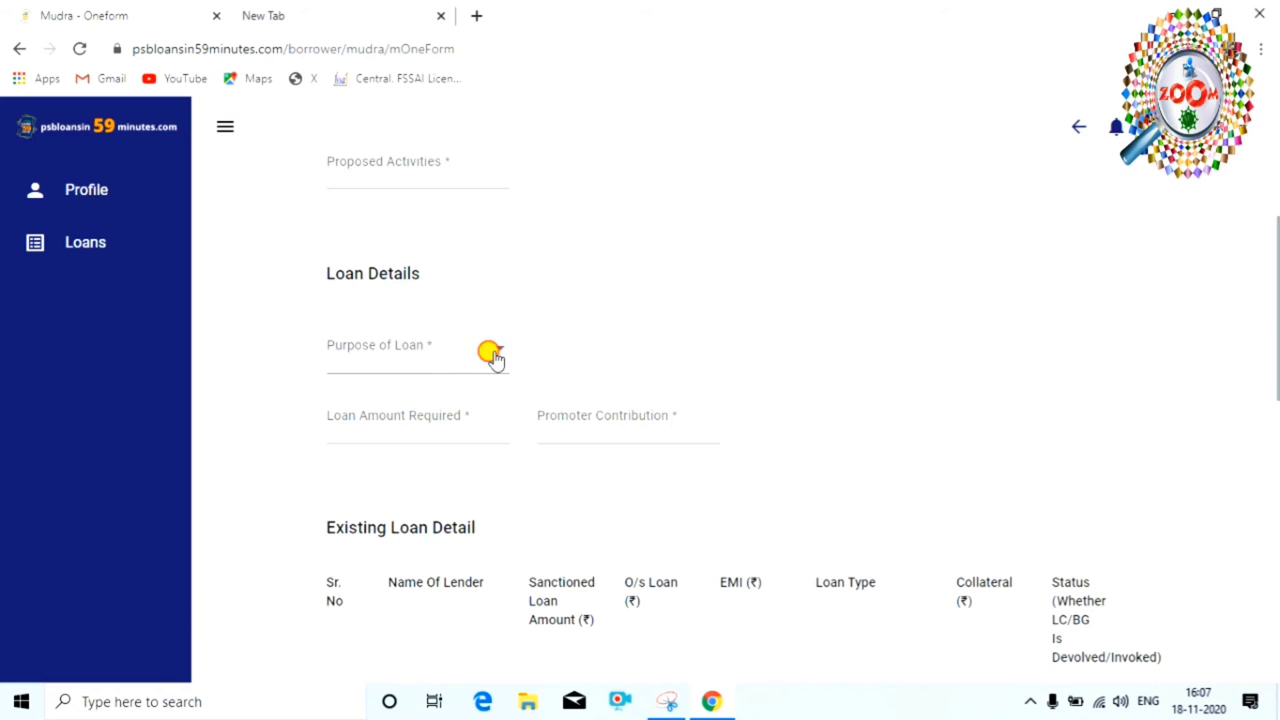
Step: Choose No arrangement/tie-up for marketing and mark the business premise as Owned
left_click(491, 357)
left_click(352, 368)
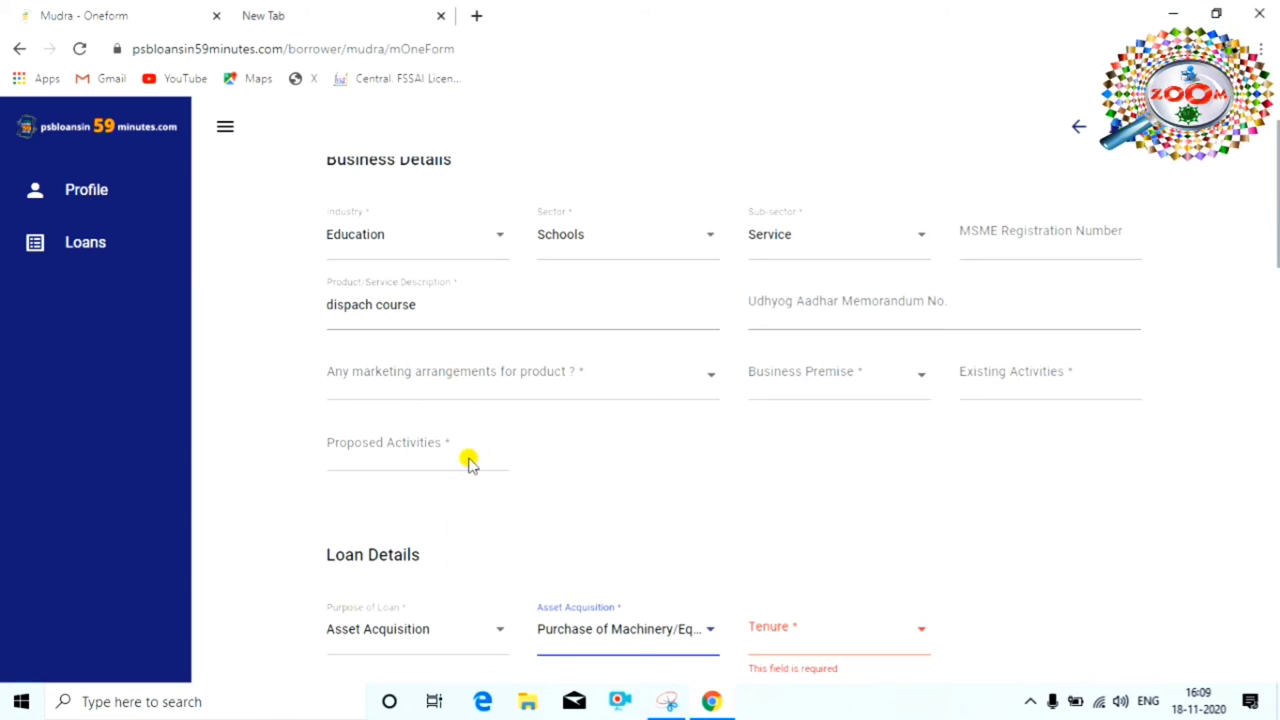
left_click(710, 376)
left_click(392, 504)
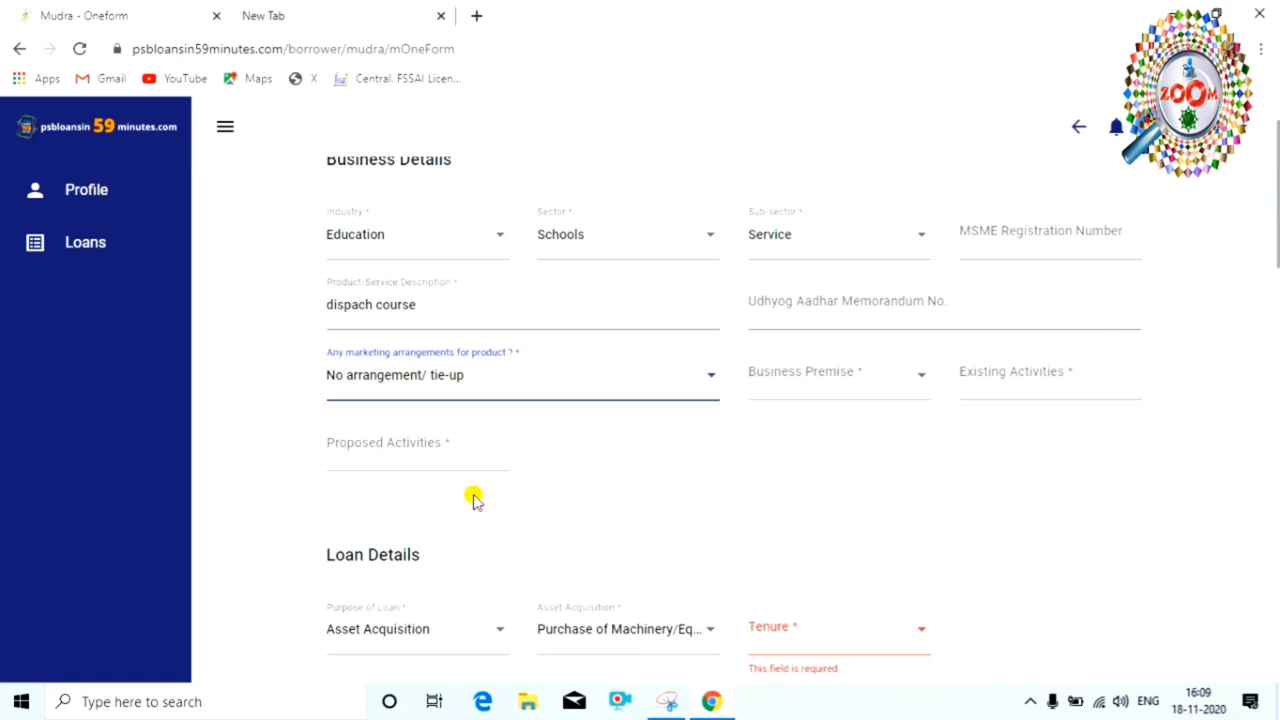
left_click(882, 375)
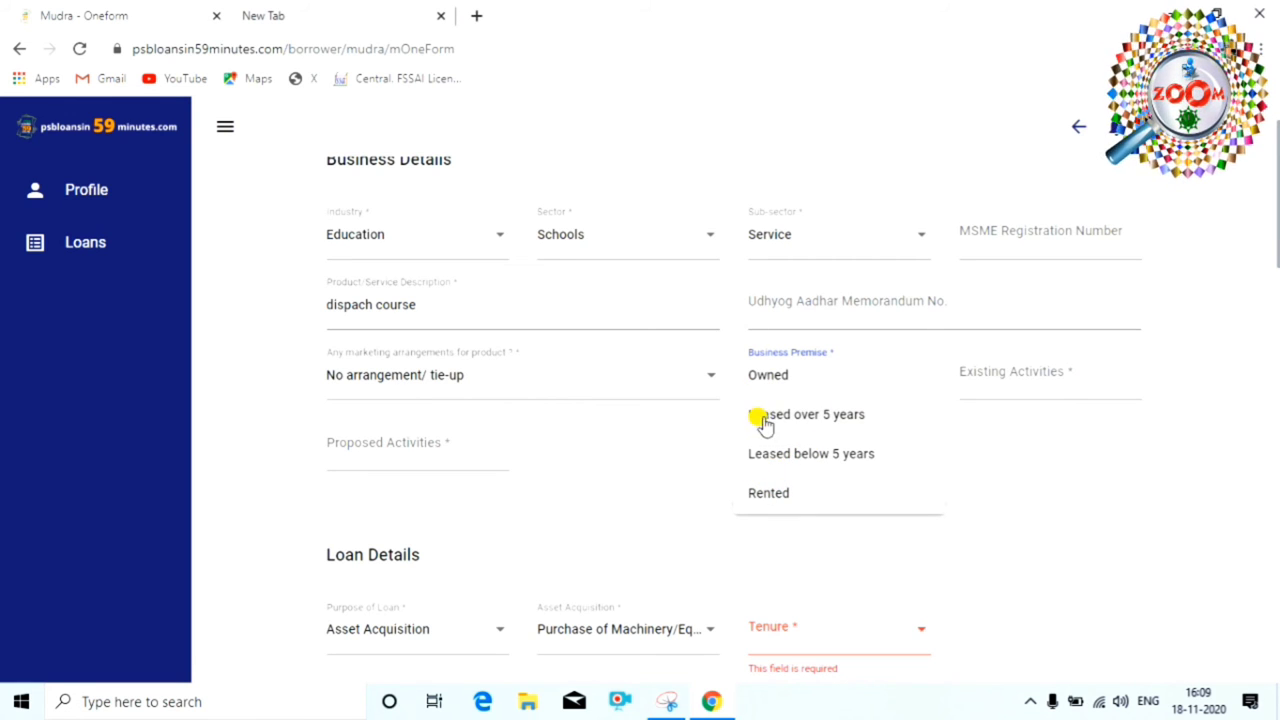
left_click(771, 375)
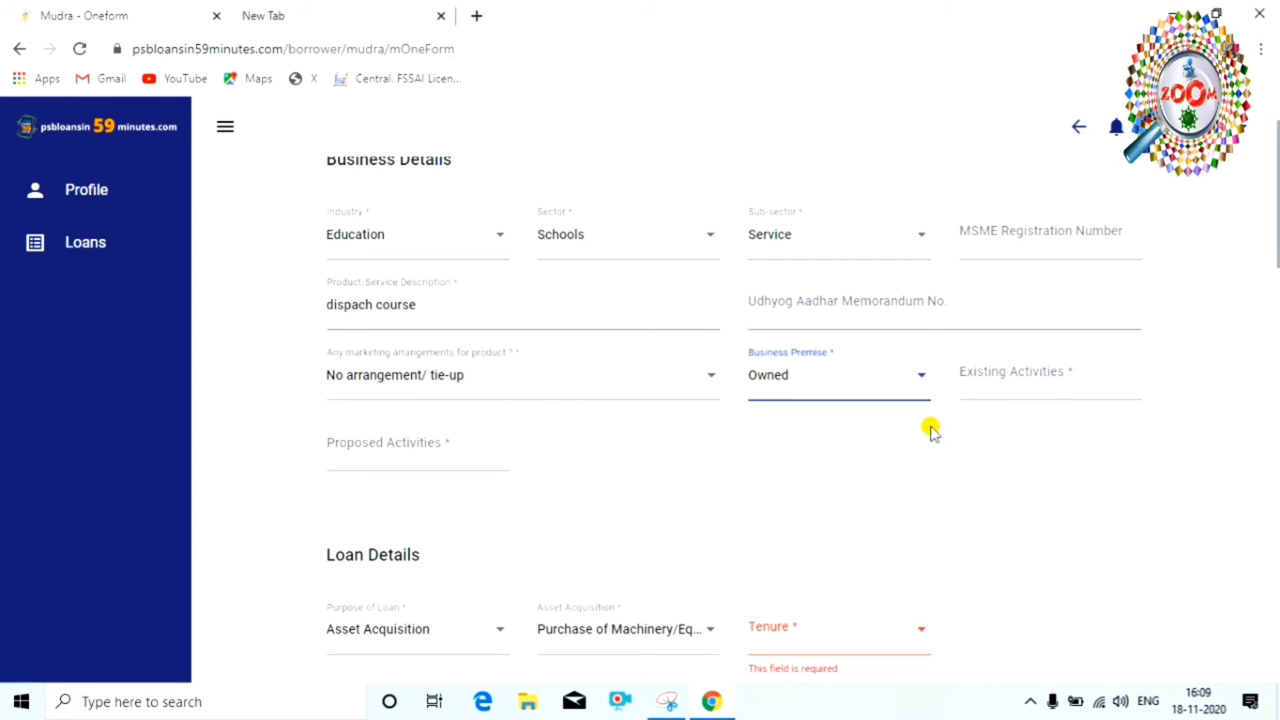
scroll(229, 372, "down", 3)
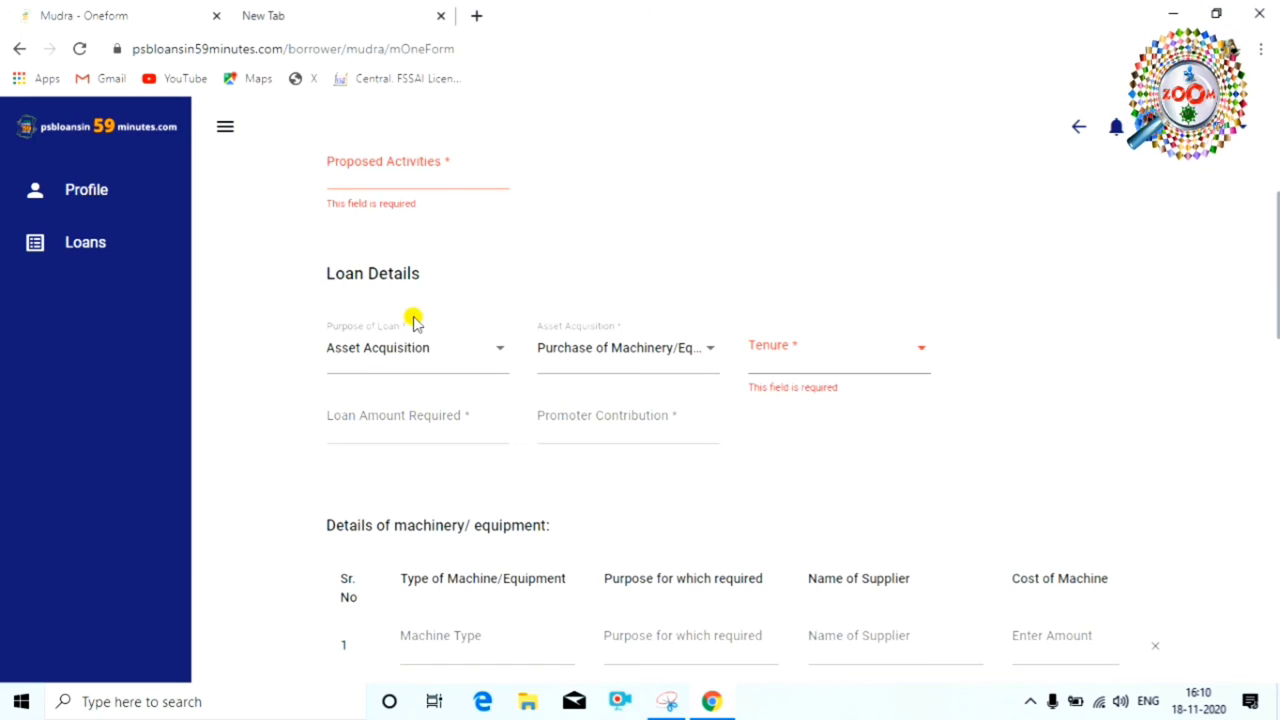
Step: Switch the loan purpose to Working capital and fill in the loan amount and activity fields
left_click(493, 352)
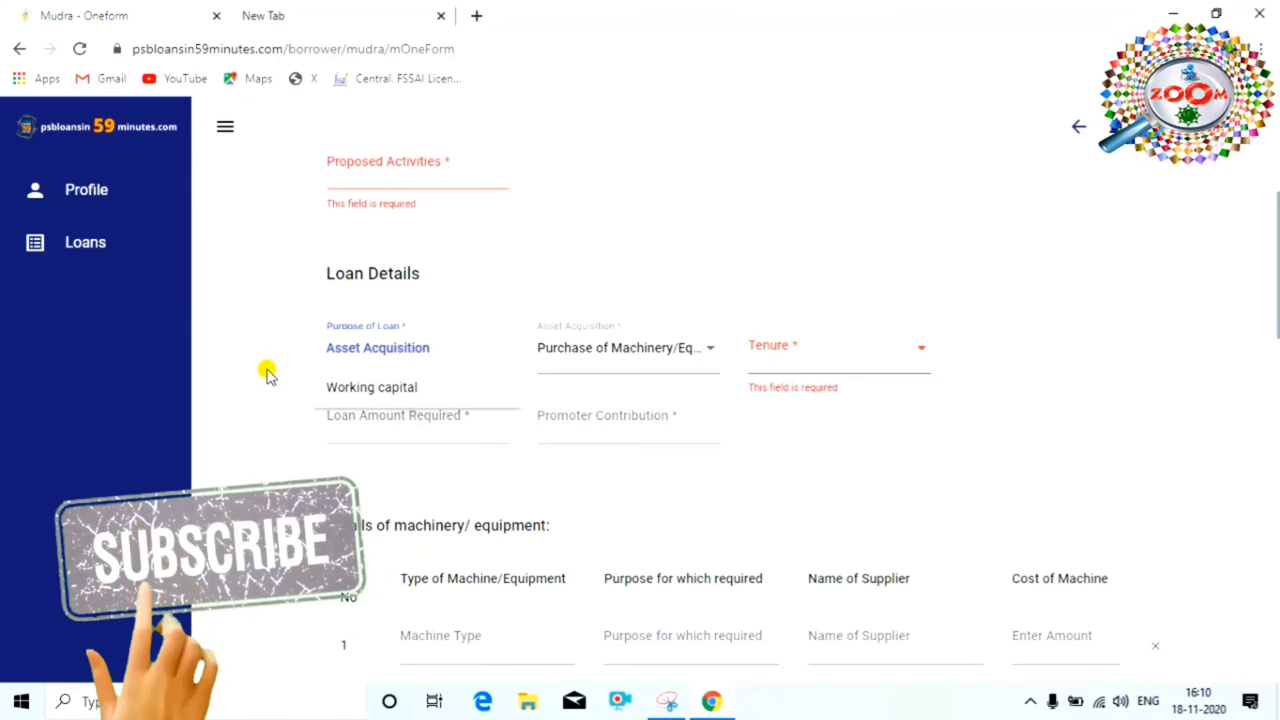
mouse_move(330, 393)
mouse_move(331, 340)
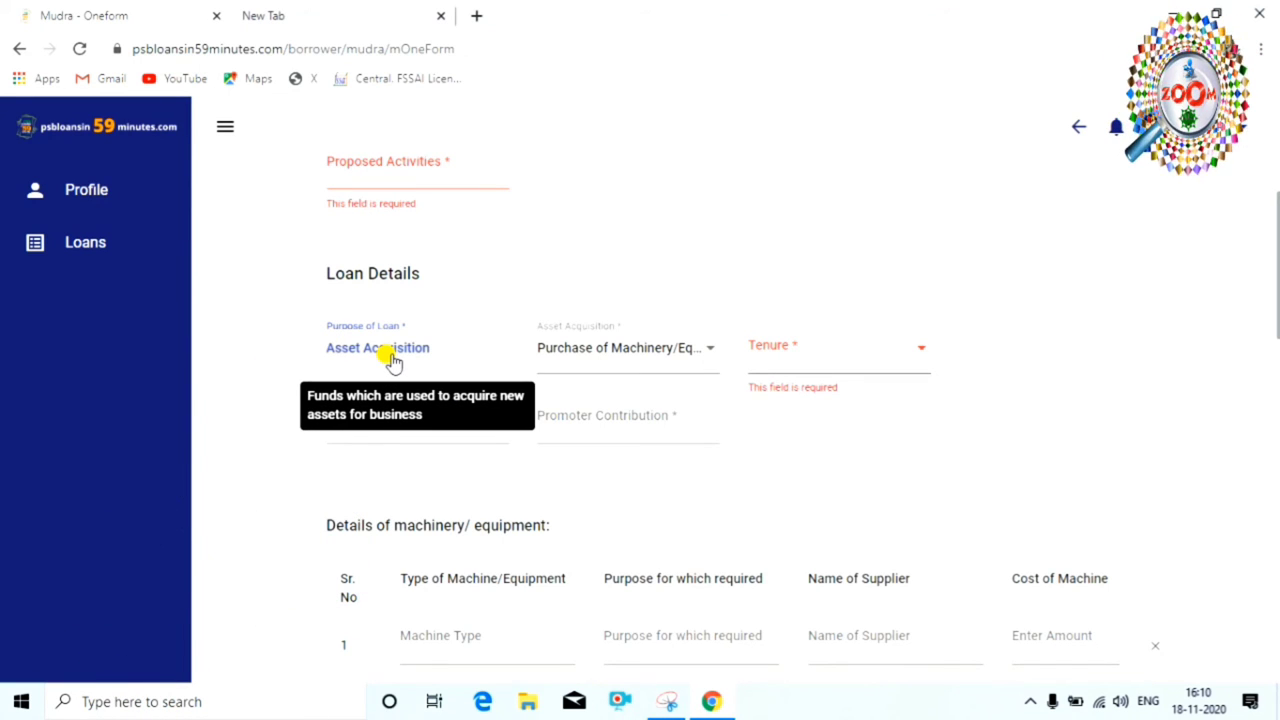
left_click(365, 395)
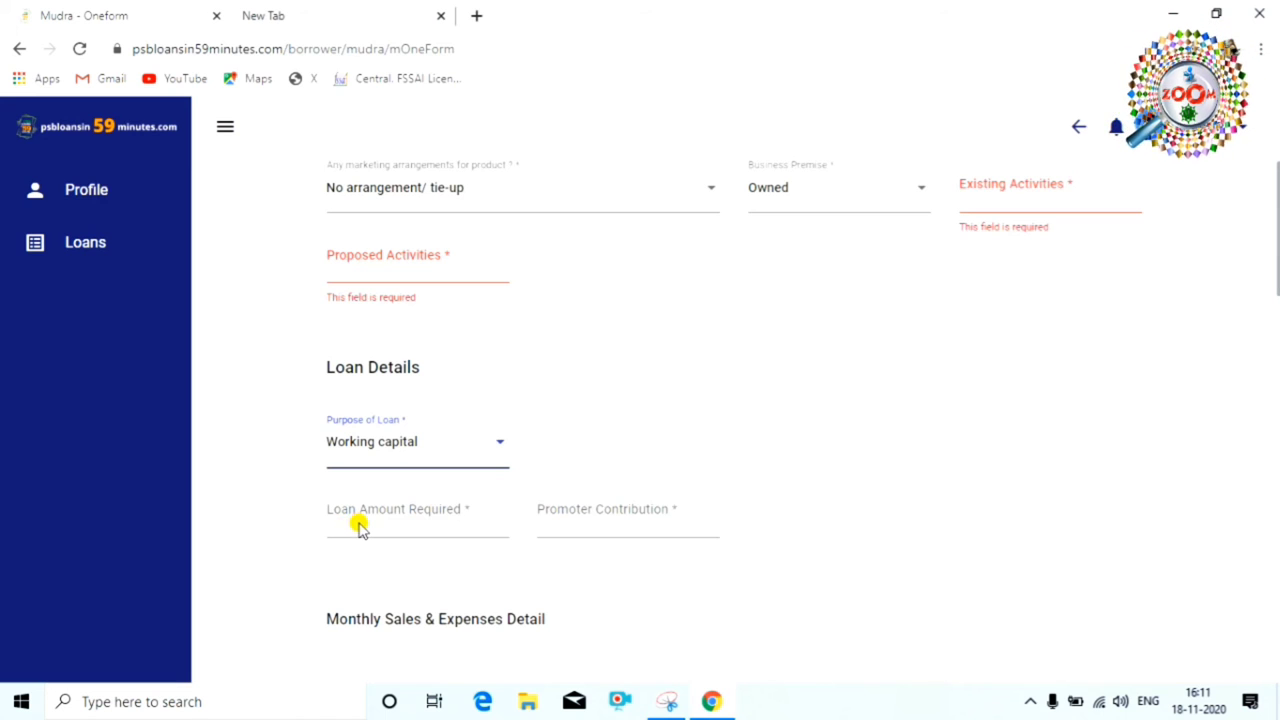
left_click(360, 526)
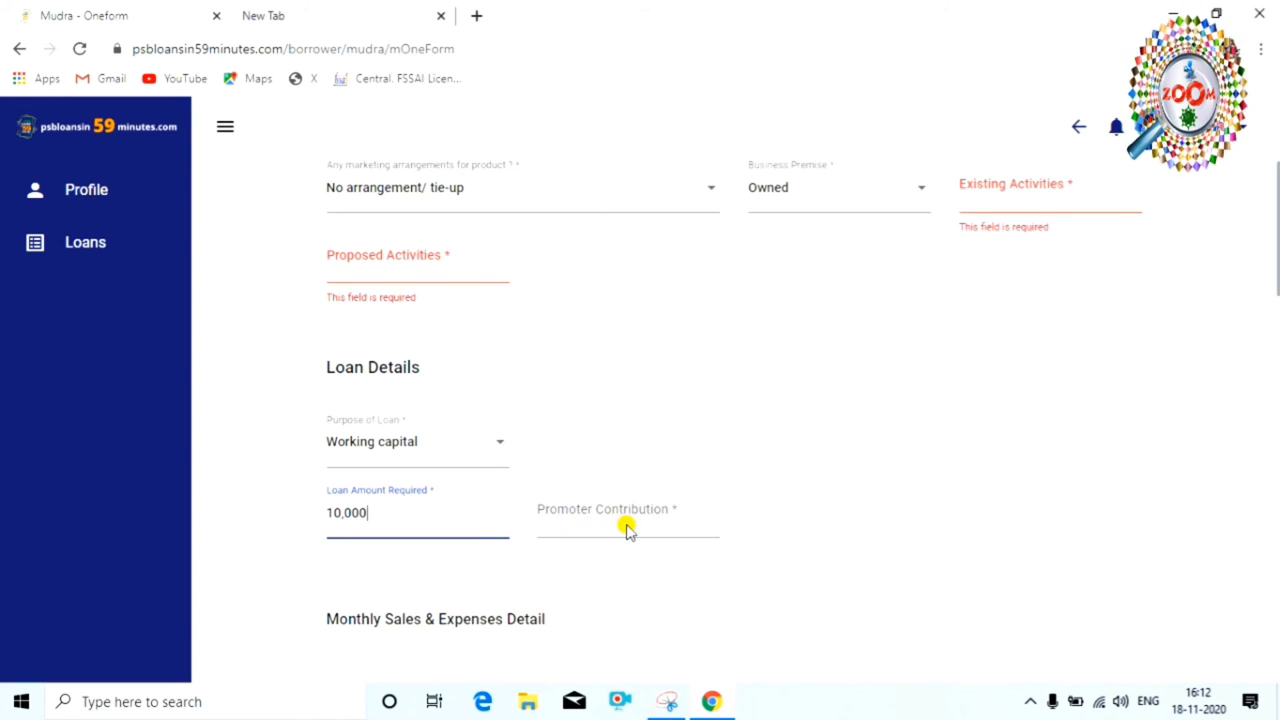
mouse_move(597, 518)
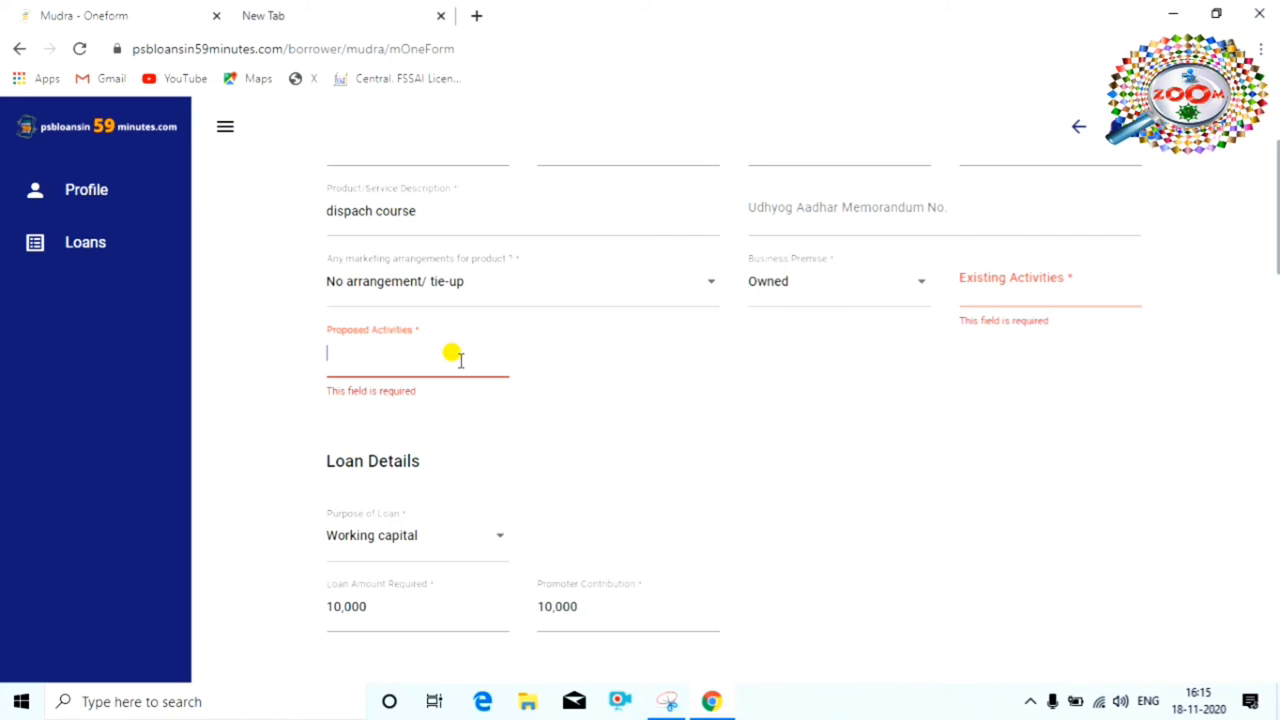
left_click(988, 294)
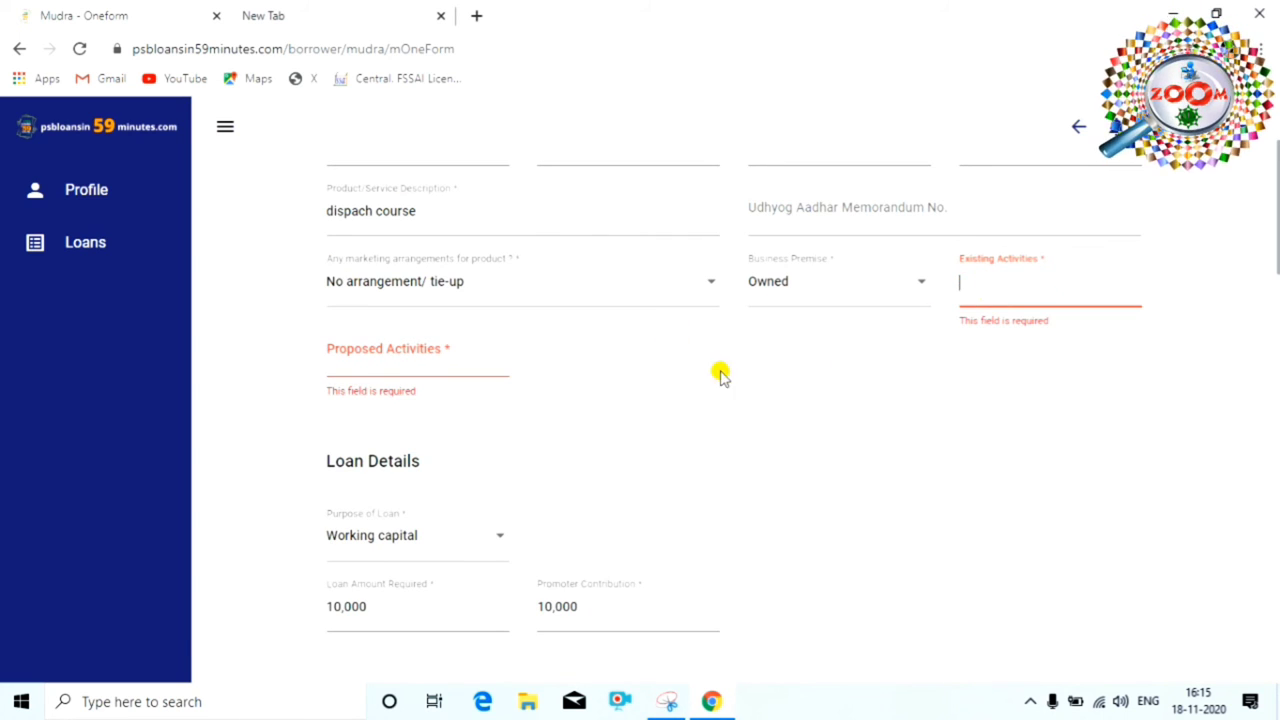
left_click(375, 365)
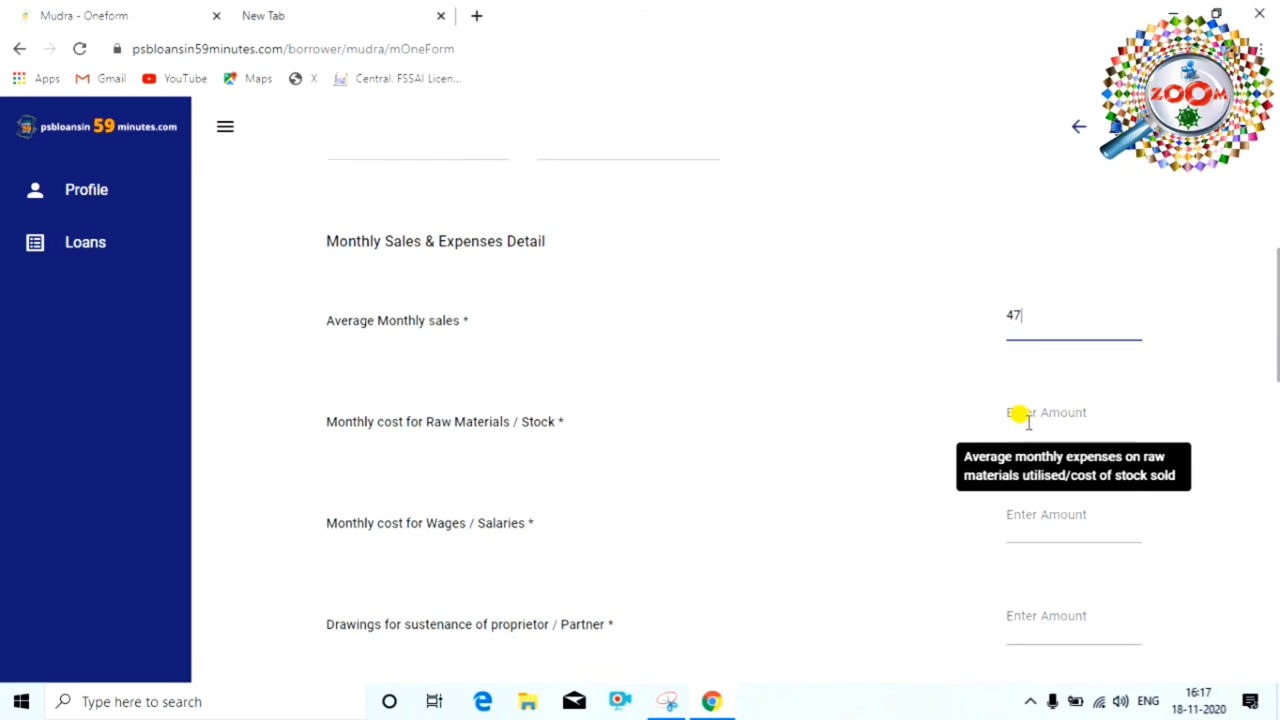
Step: Below the expenses and existing loans, tick 'I am not registered with any Government Authorities'
scroll(990, 440, "down", 1)
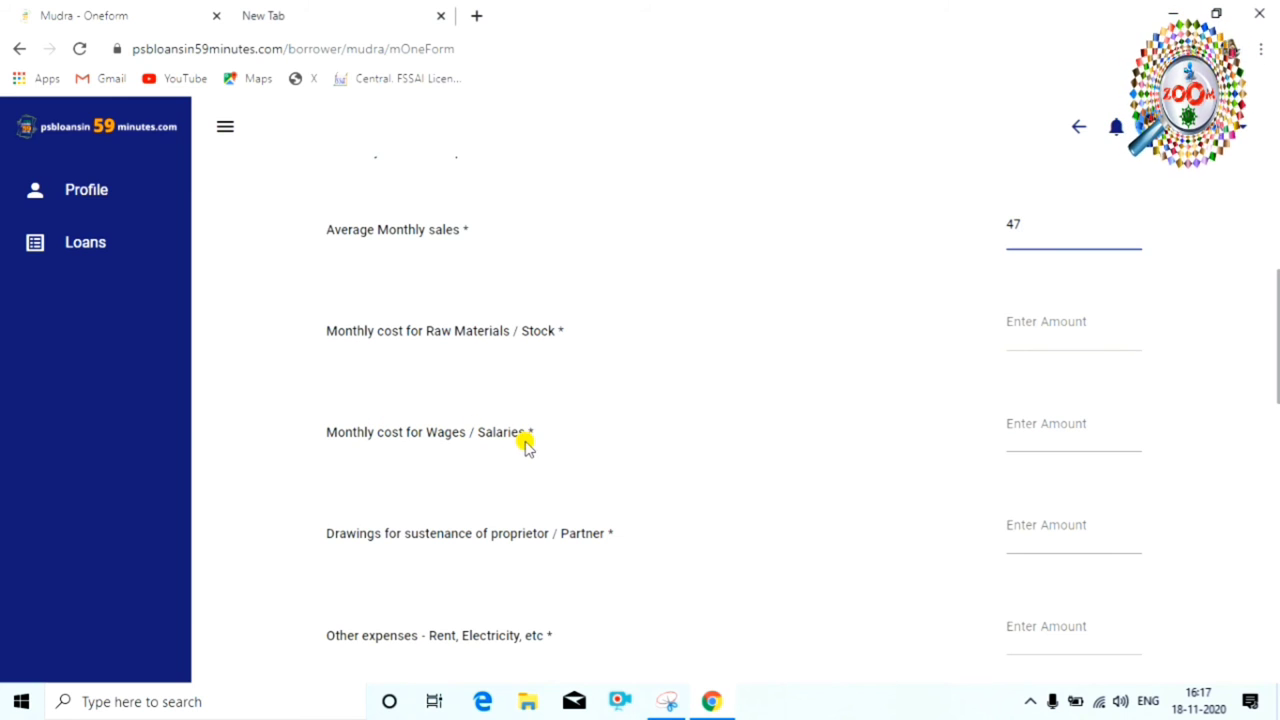
scroll(622, 512, "down", 1)
scroll(622, 512, "down", 3)
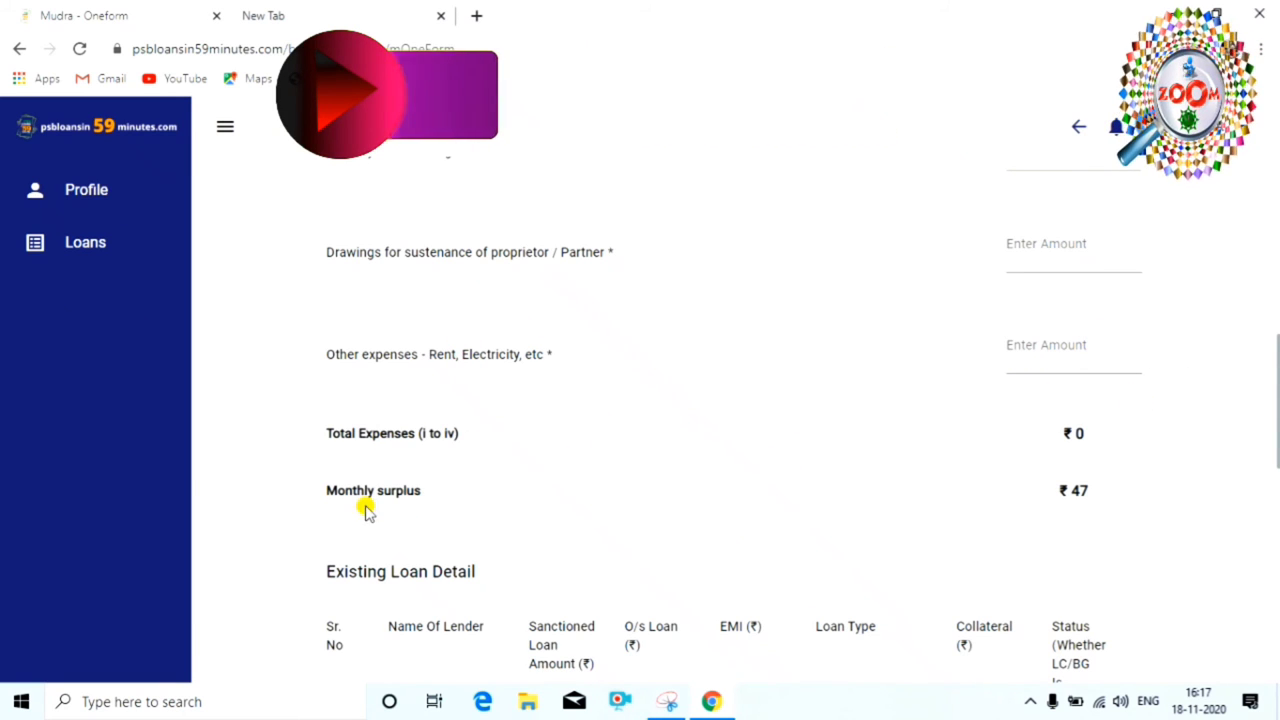
scroll(1031, 560, "down", 2)
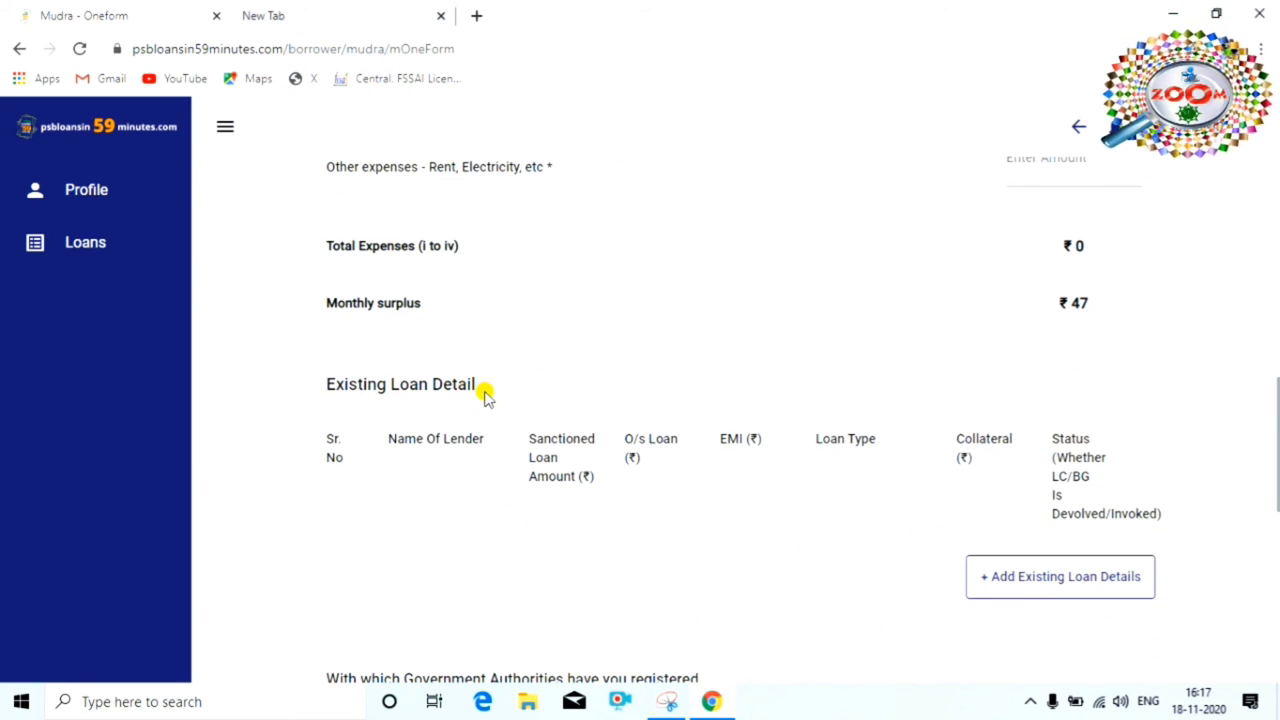
scroll(487, 395, "down", 3)
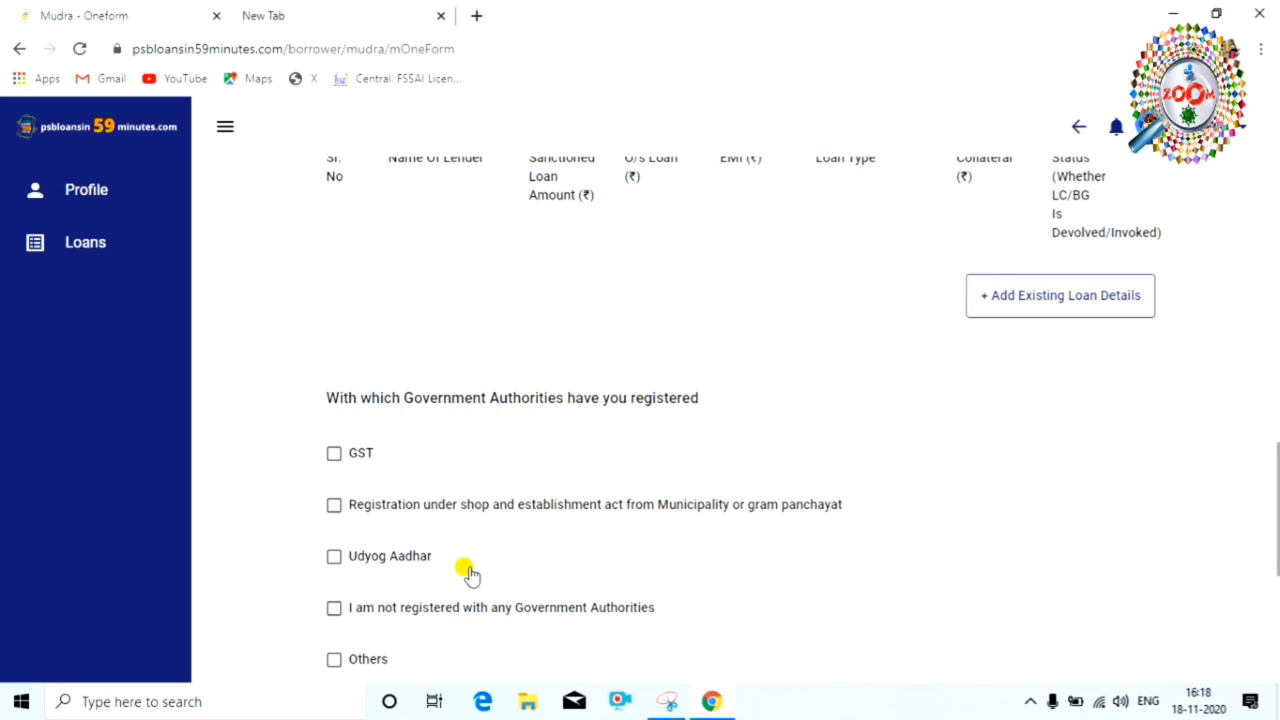
scroll(466, 571, "down", 2)
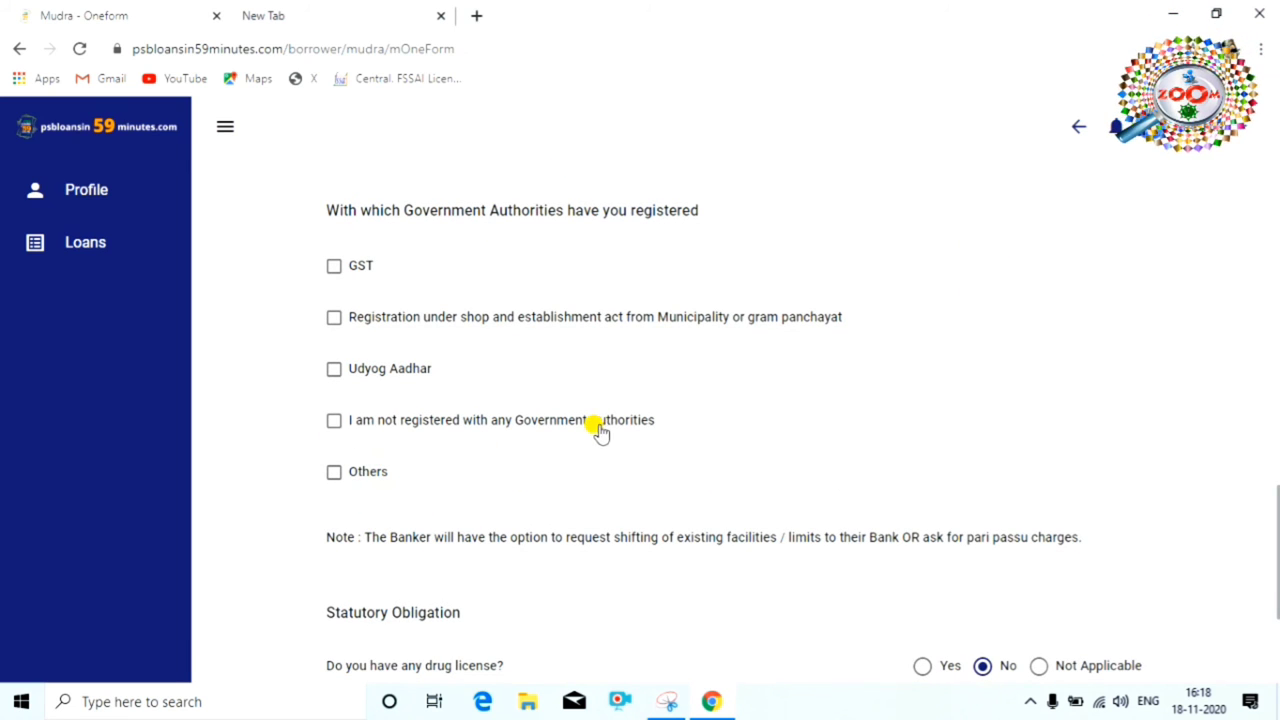
left_click(333, 420)
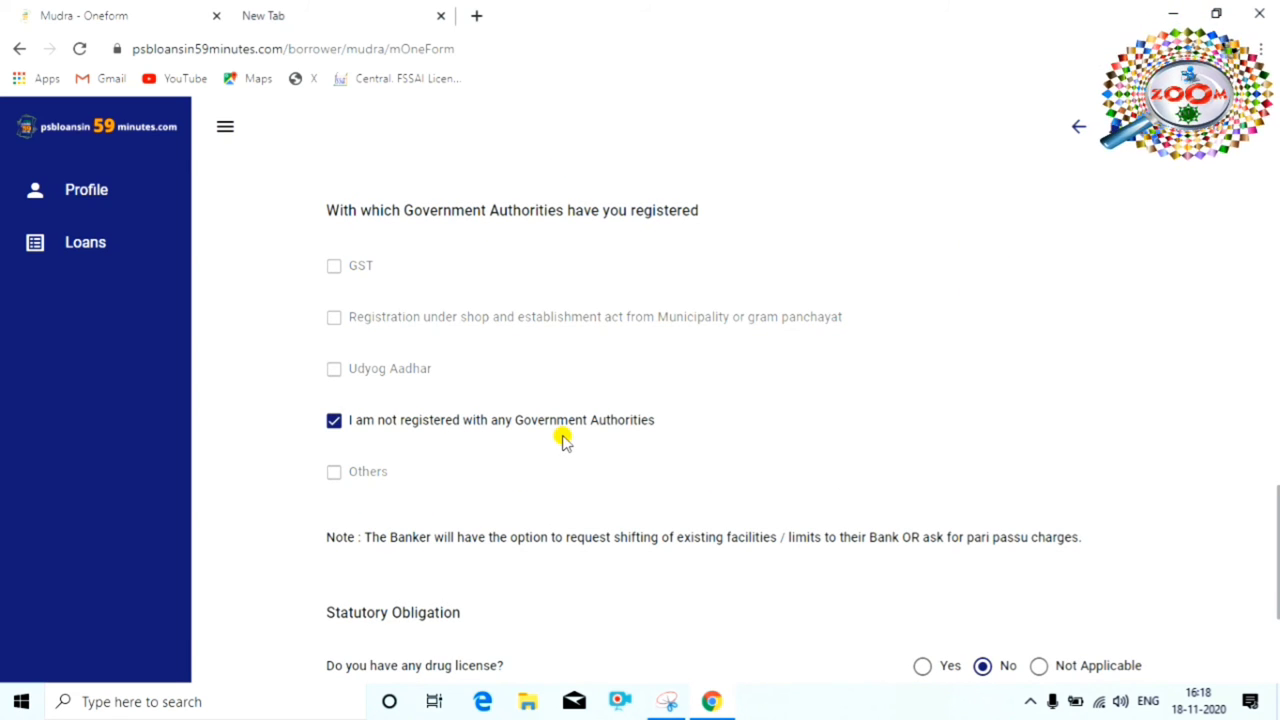
scroll(563, 440, "down", 3)
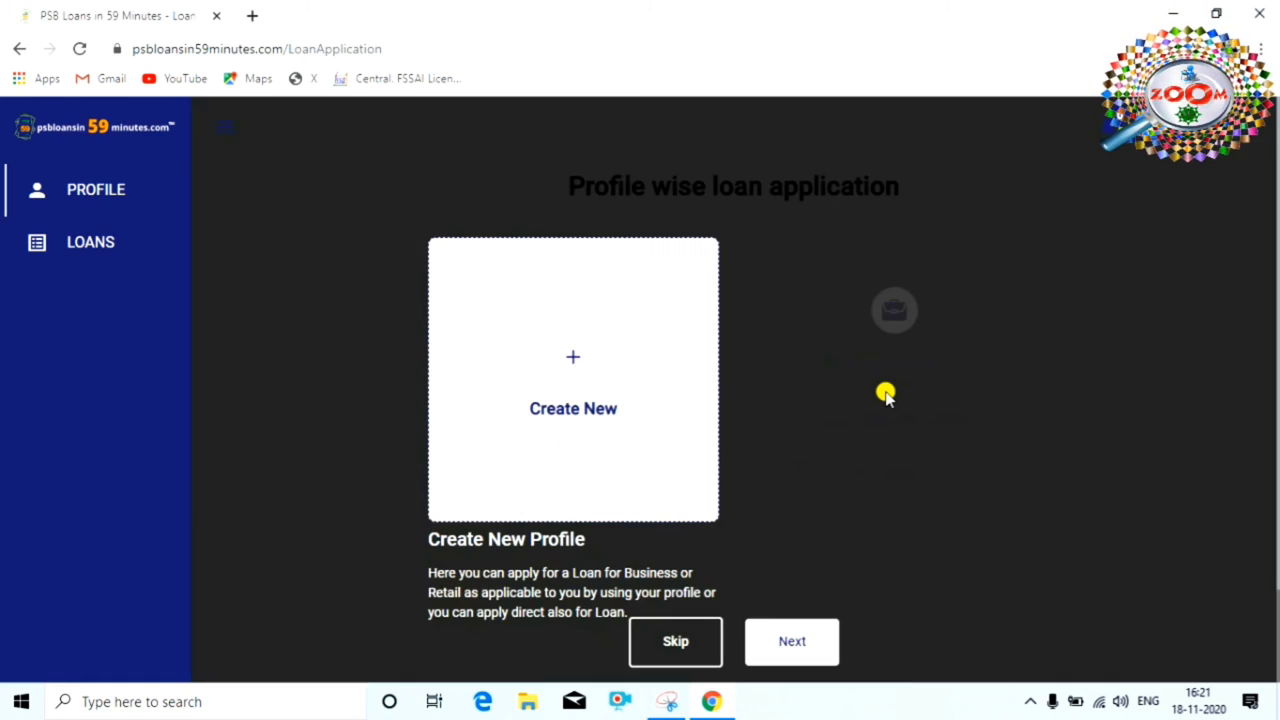
Step: Dismiss the introductory tour on the profile-wise loan application page
left_click(780, 648)
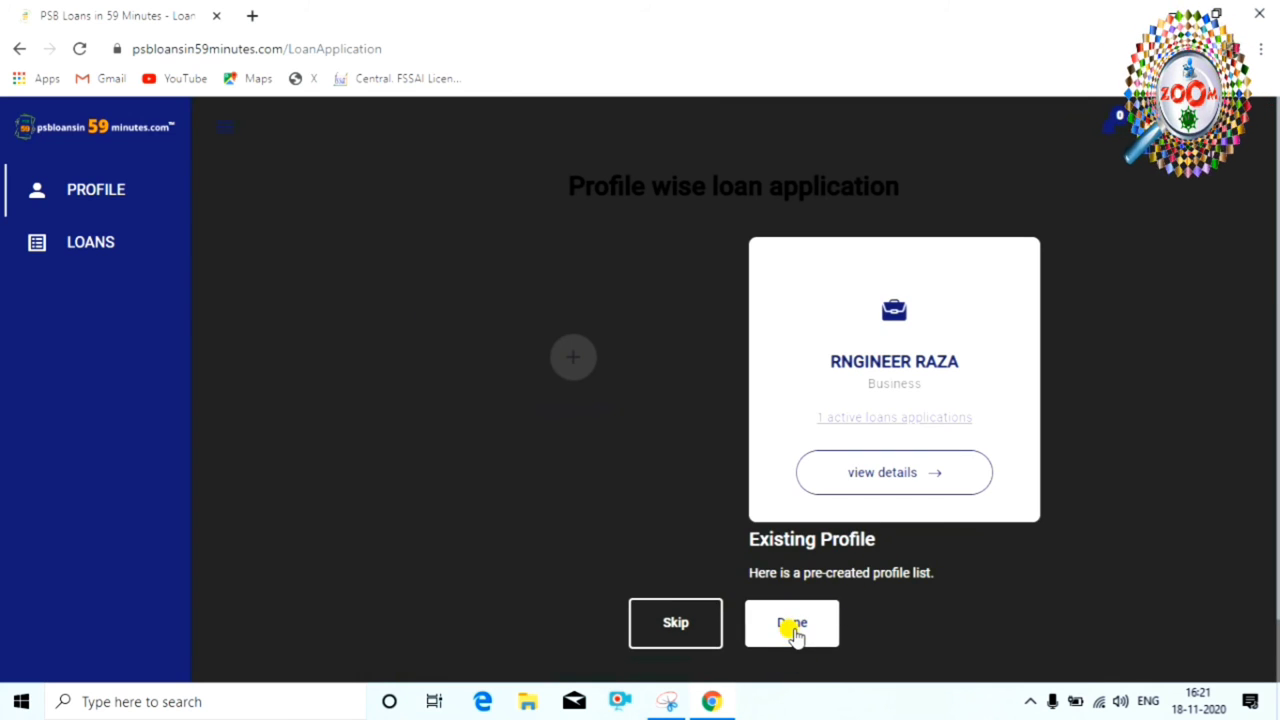
left_click(792, 626)
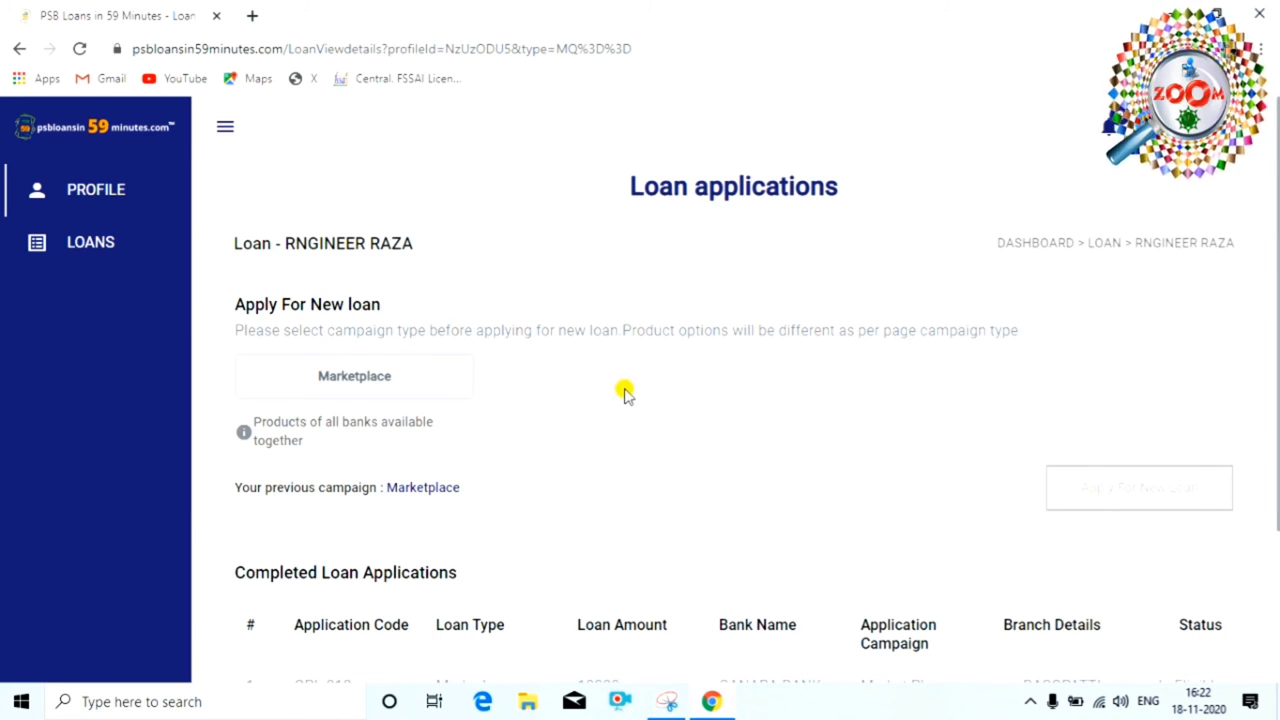
scroll(623, 392, "down", 1)
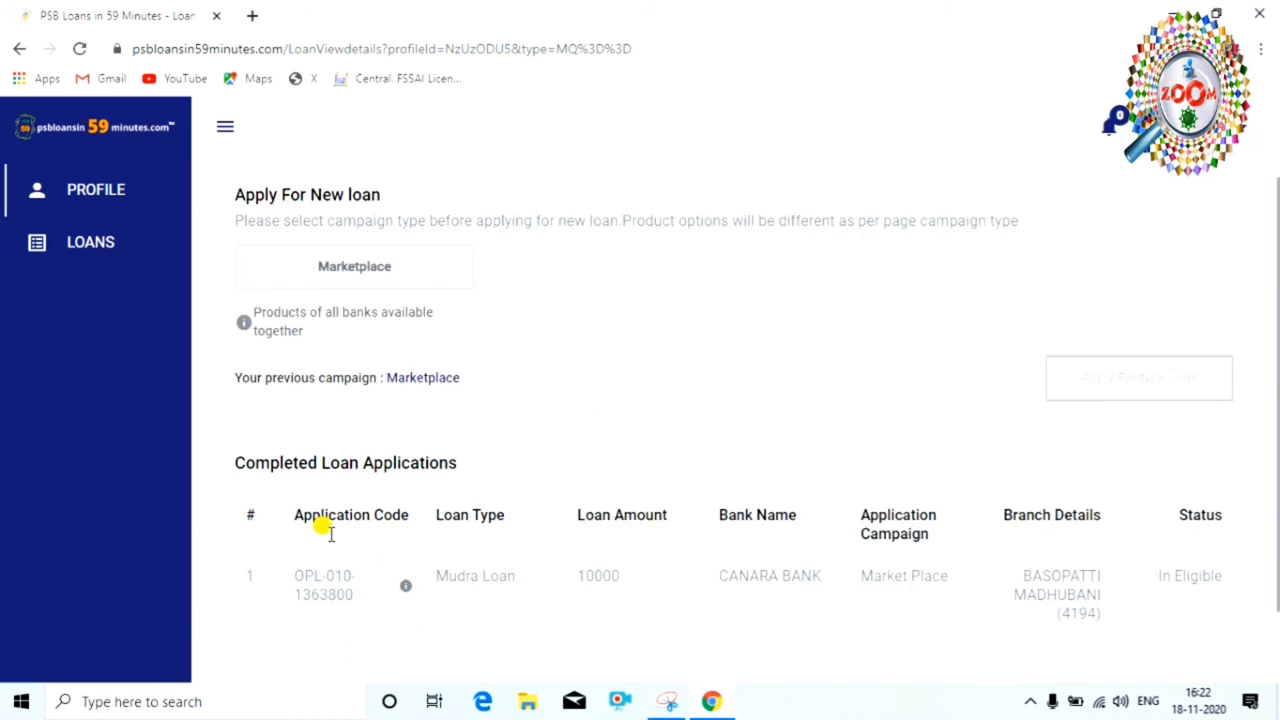
scroll(330, 533, "down", 1)
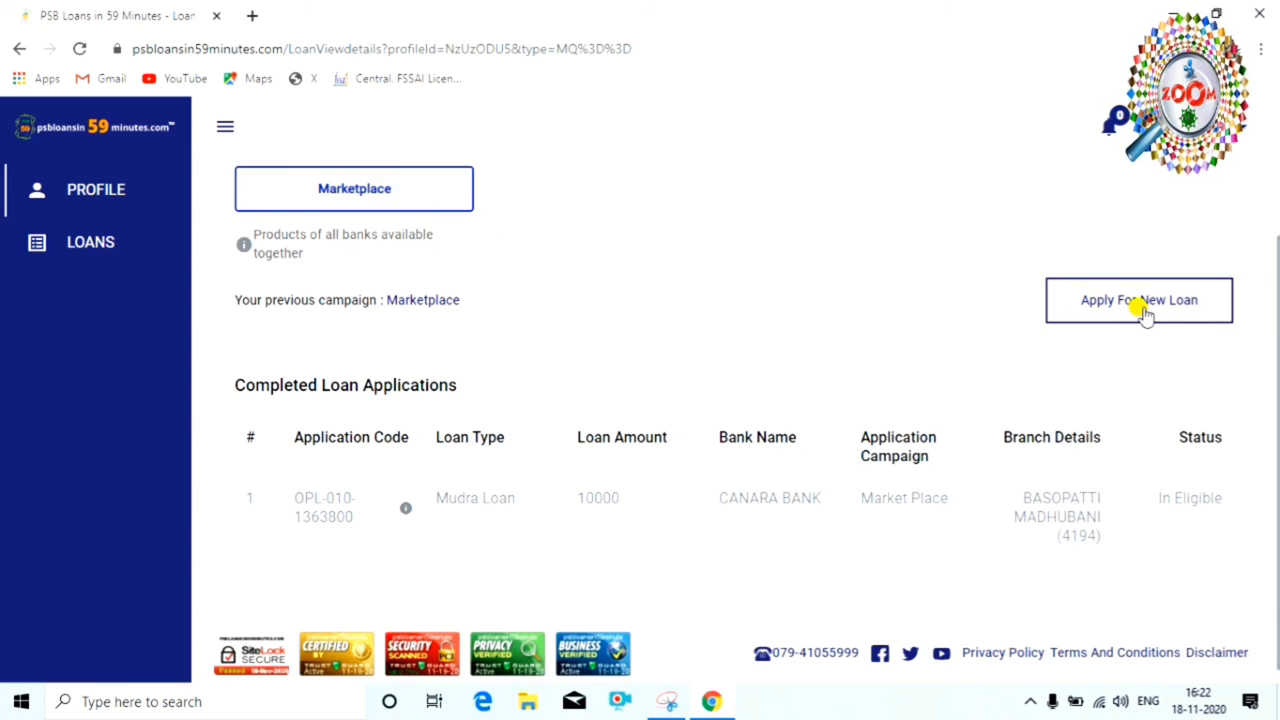
Step: Open the profile's loan details to view On-Going and Completed Loan Applications, including the ineligible 10000 Mudra loan
left_click(1140, 304)
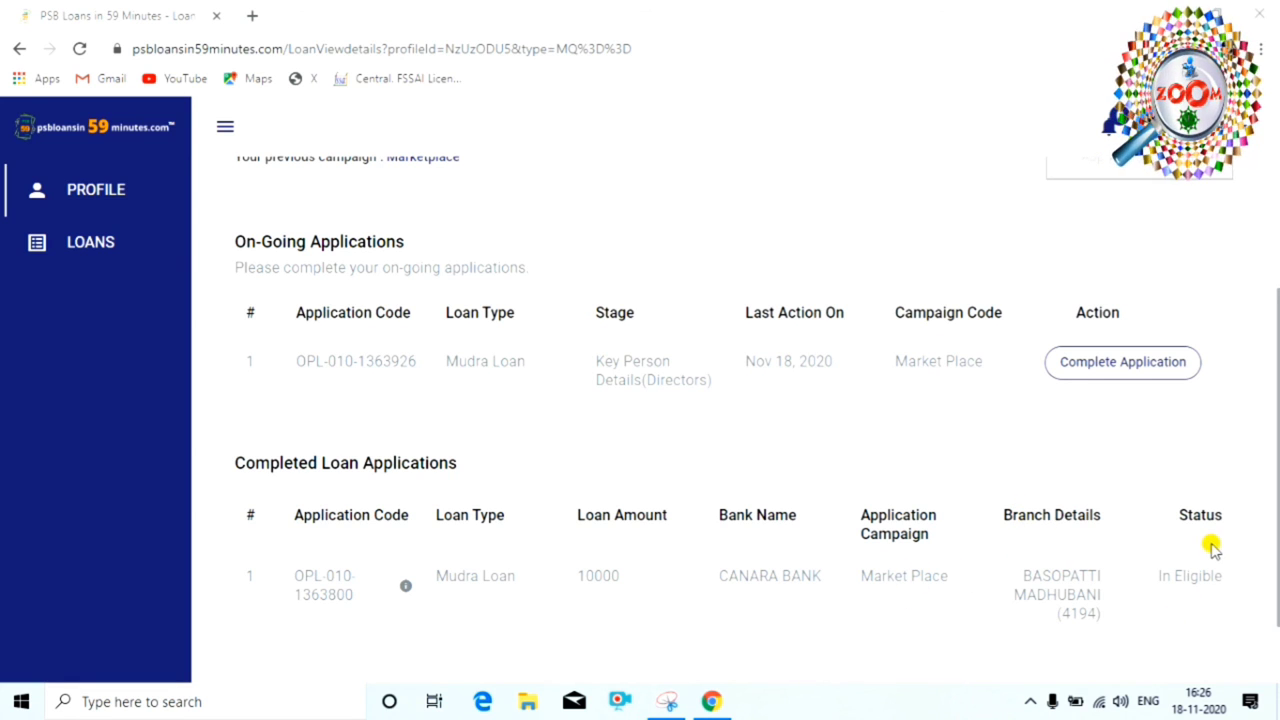
scroll(880, 553, "down", 2)
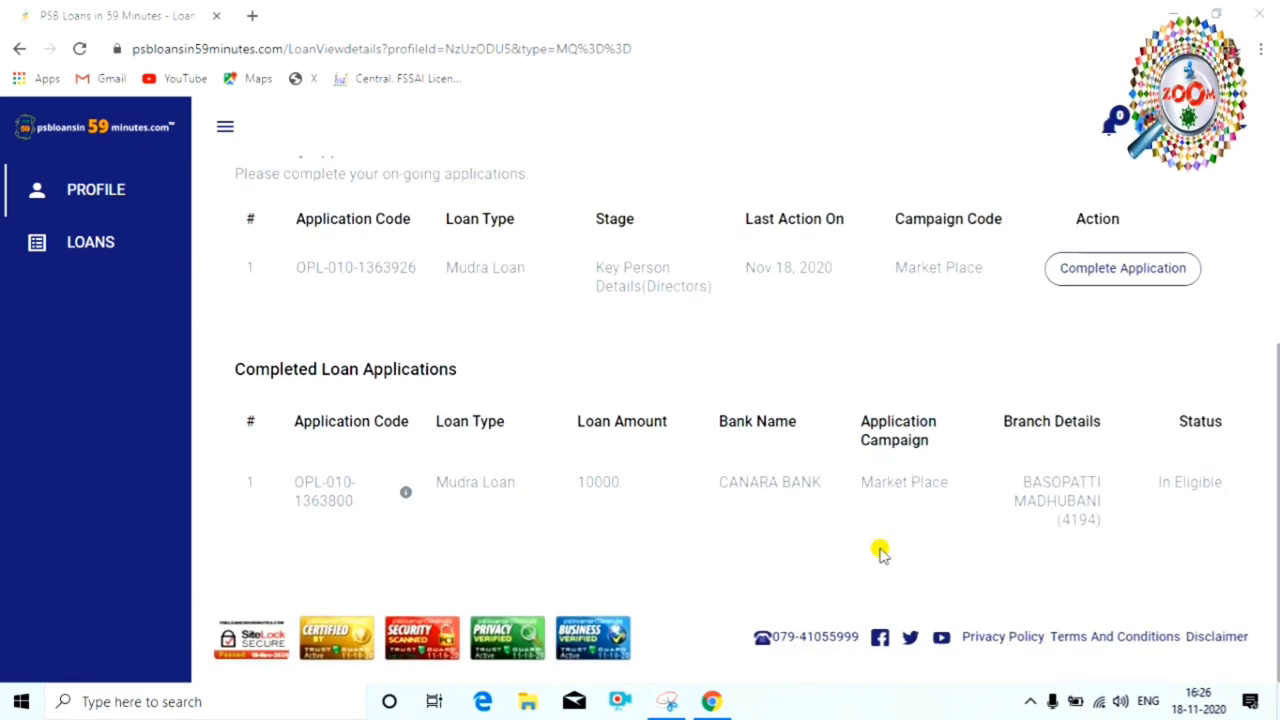
scroll(808, 560, "up", 4)
scroll(790, 565, "down", 2)
scroll(790, 565, "down", 2)
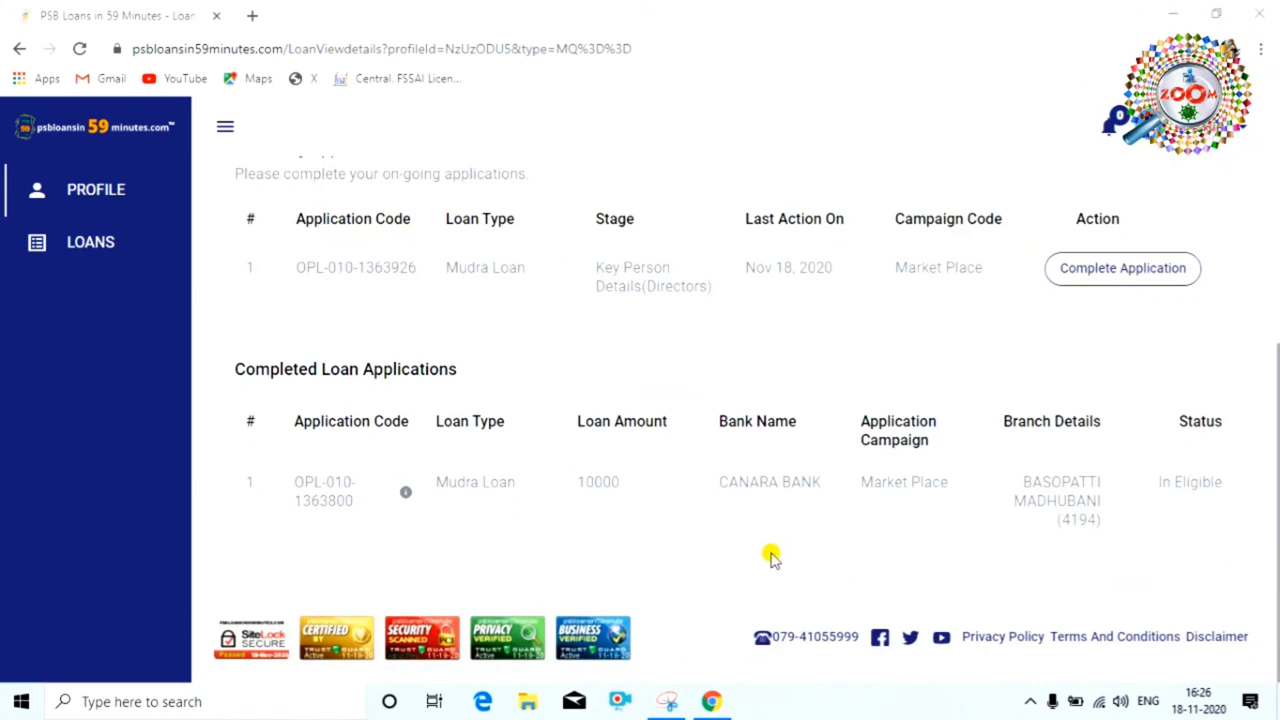